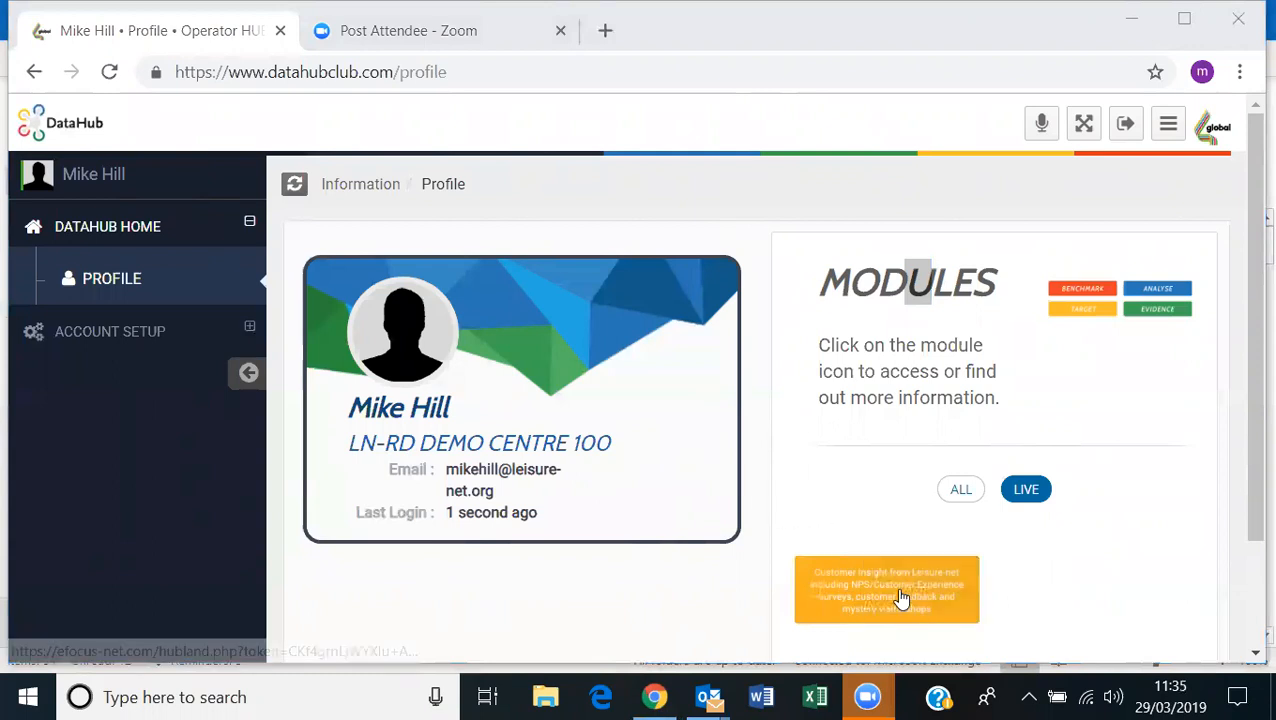
Open the live customer insight module from the profile page and review the KPI gauges on its dashboard.
click(938, 590)
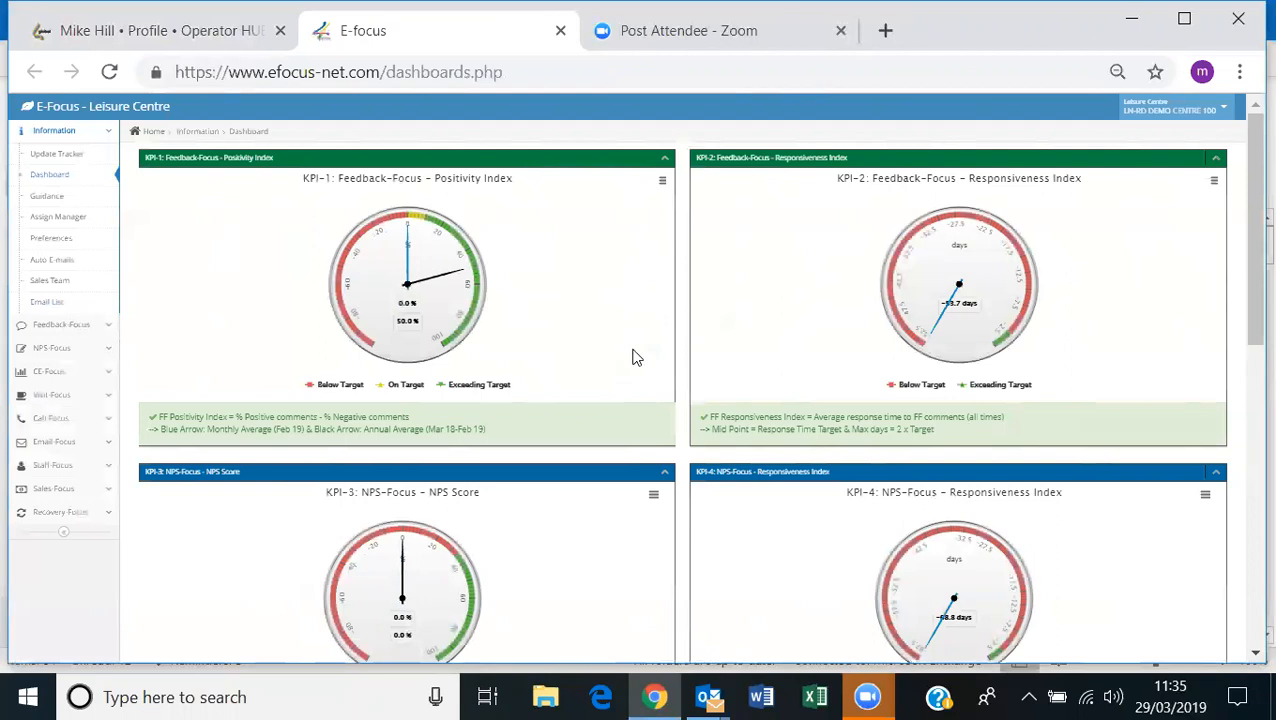
scroll(636, 357, down, 3)
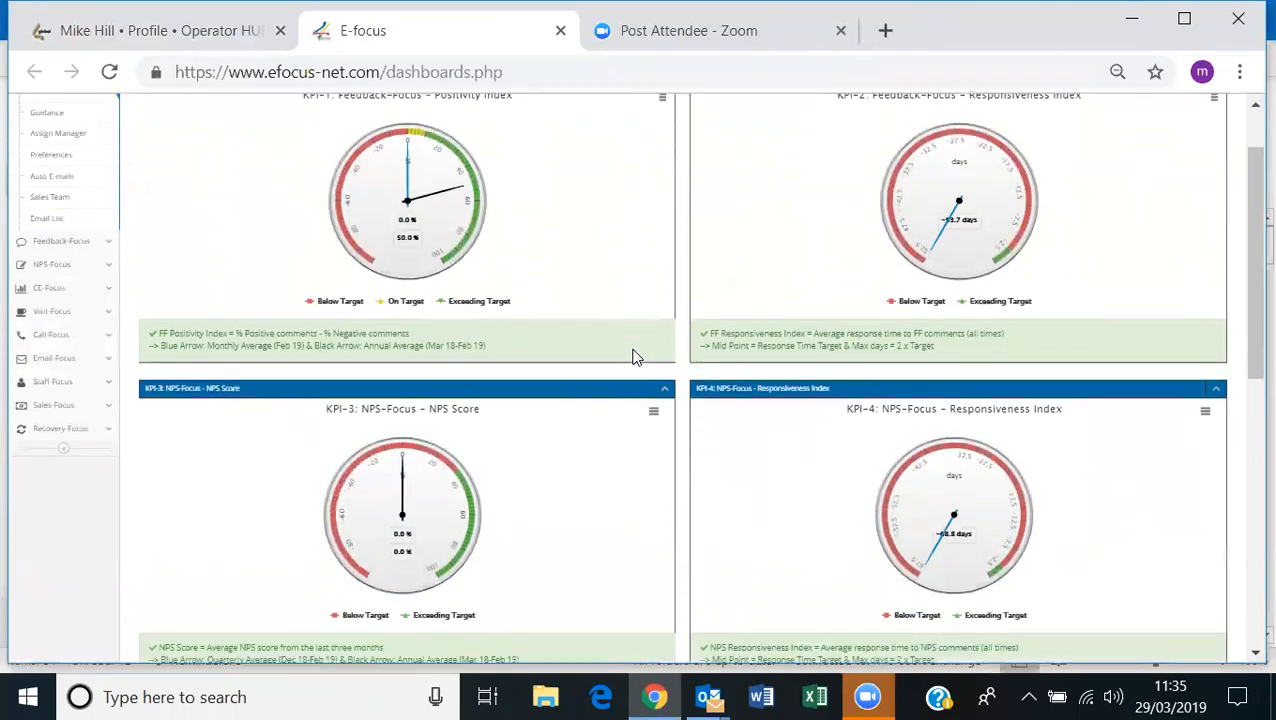
scroll(636, 357, down, 2)
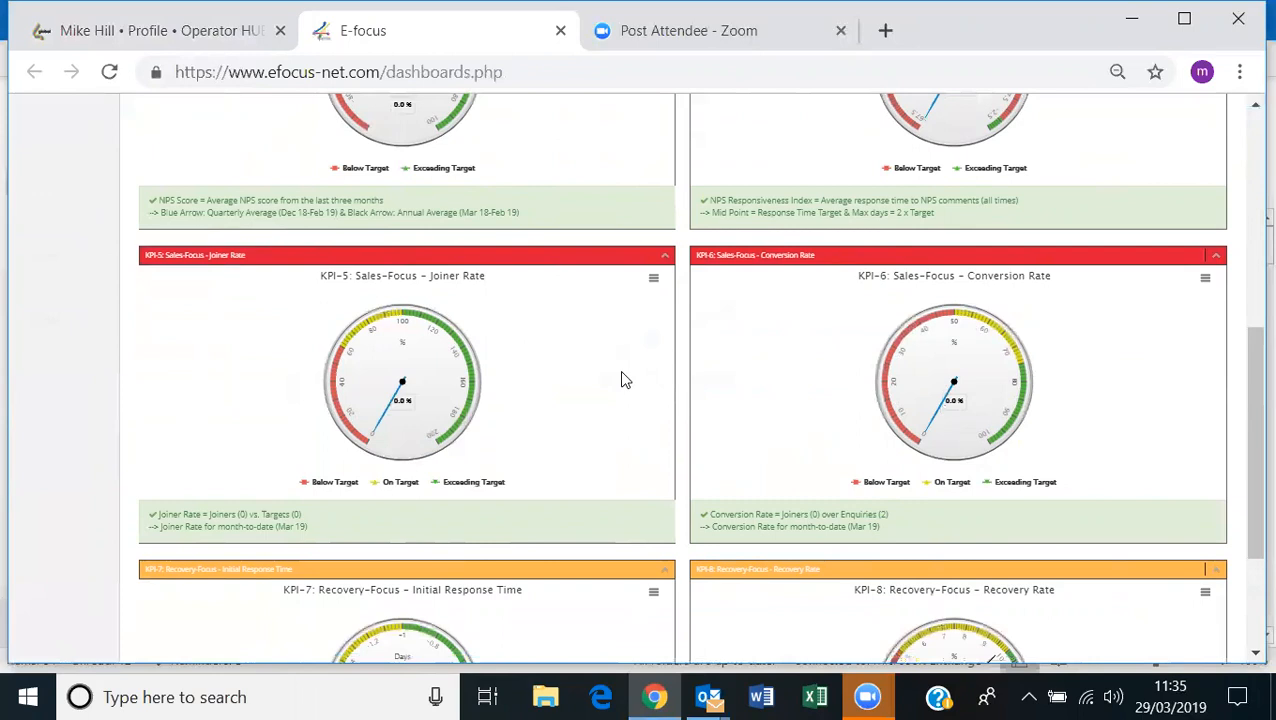
scroll(581, 360, up, 5)
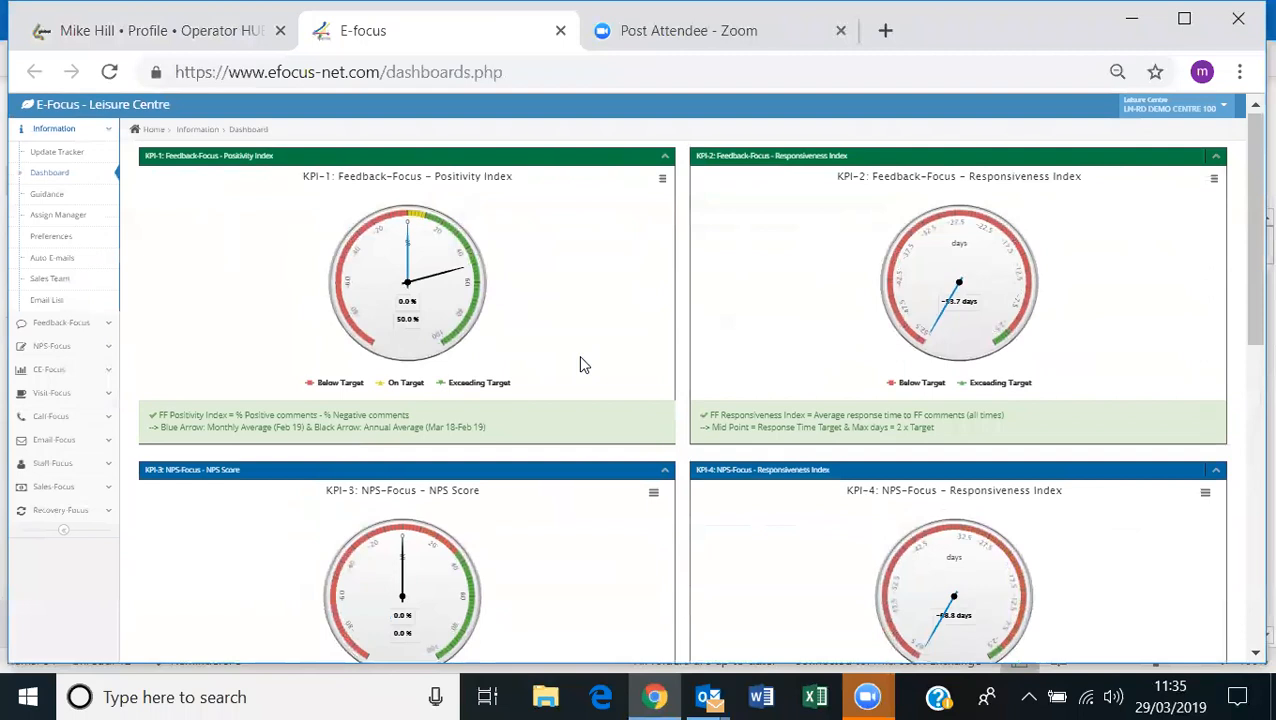
Open the Sales-Focus enquiry form and view its Contact Details section.
click(104, 493)
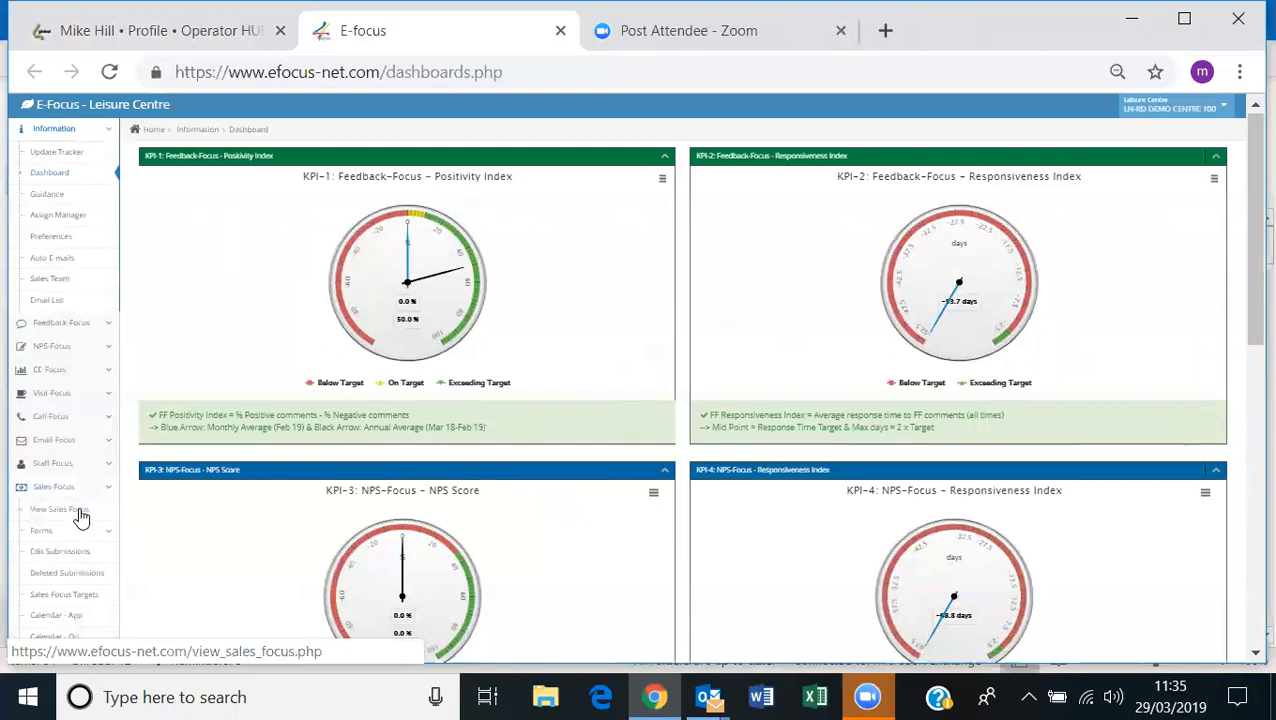
click(82, 517)
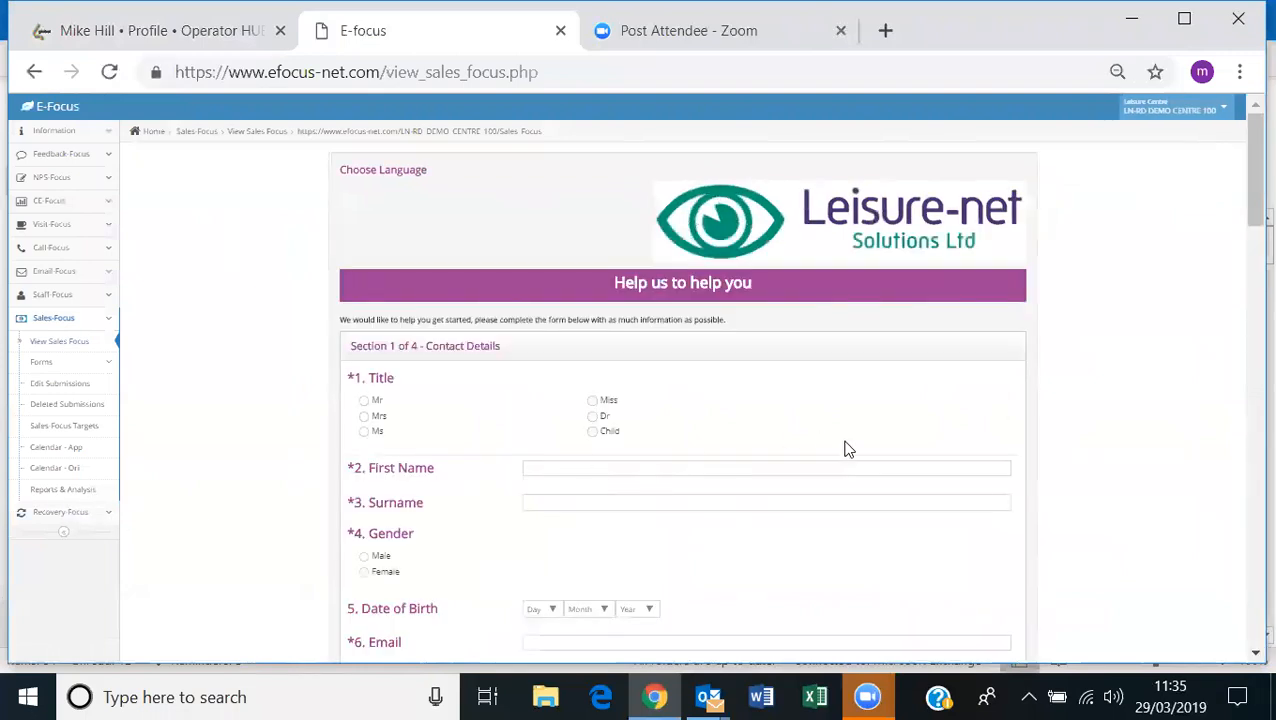
scroll(1137, 448, down, 1)
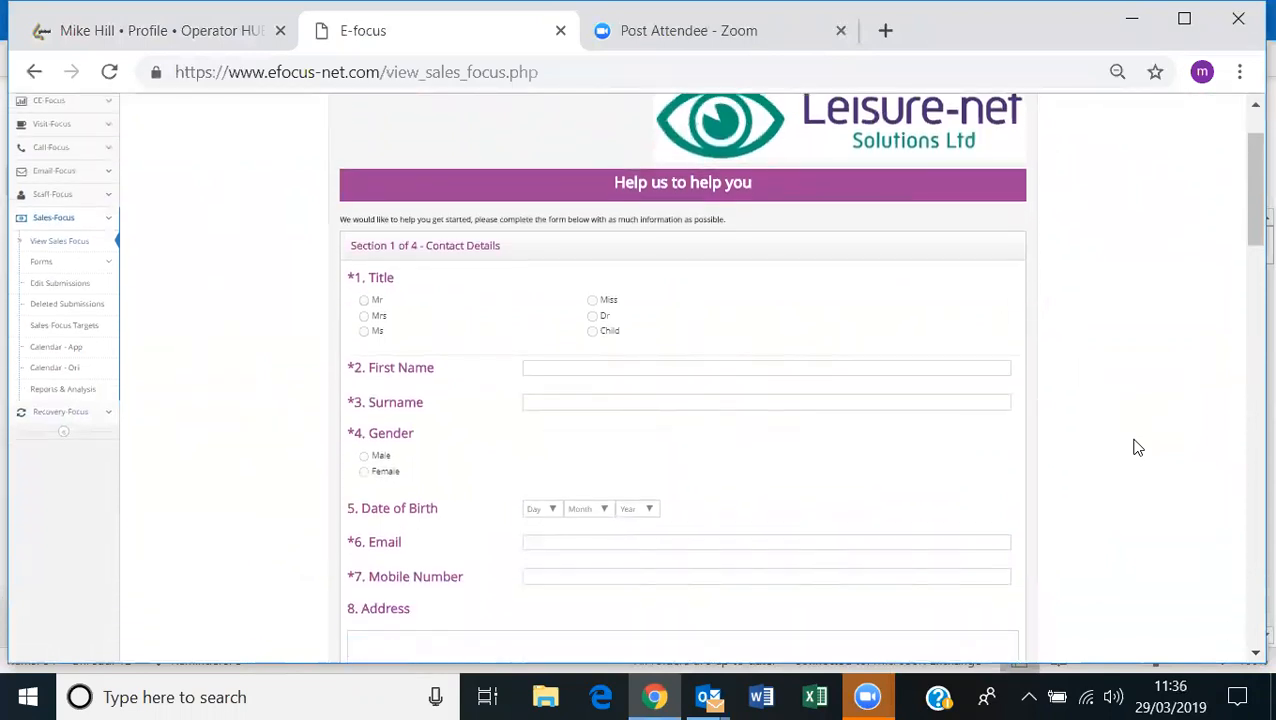
scroll(1137, 448, down, 1)
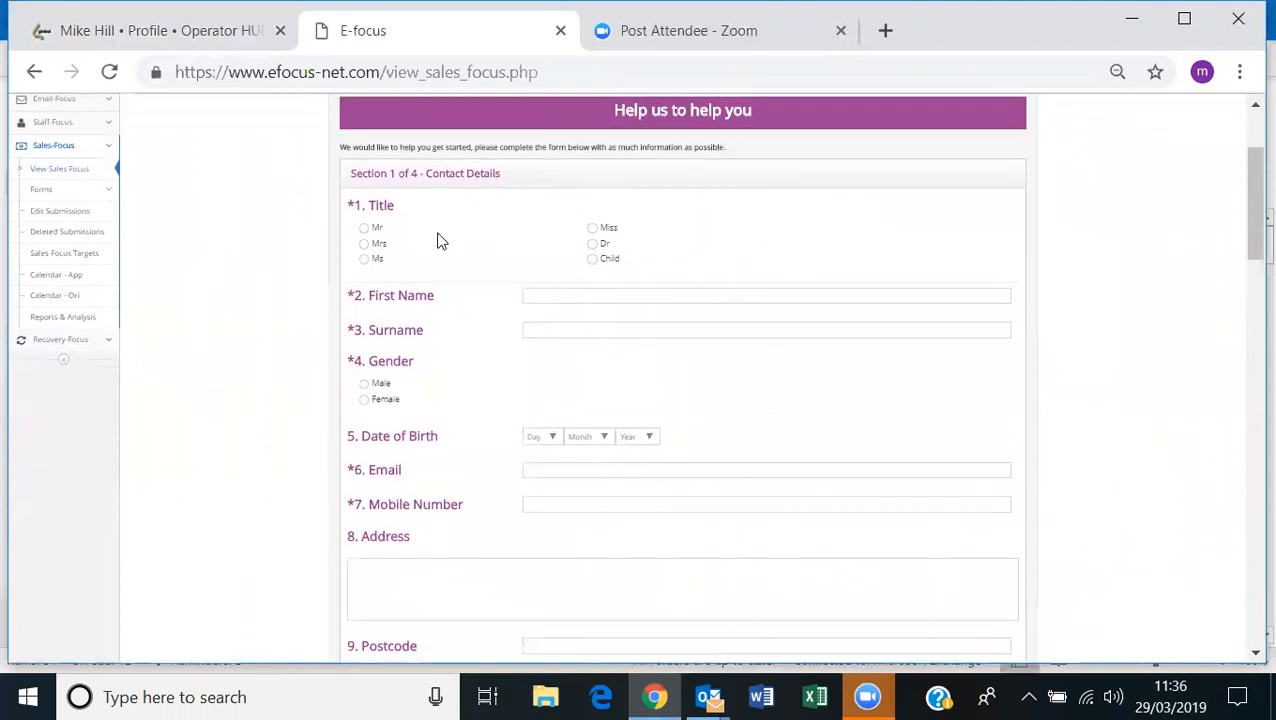
Set the title to Mr and autofill the contact's name, email, mobile number and postcode from a saved address entry.
click(366, 230)
click(541, 296)
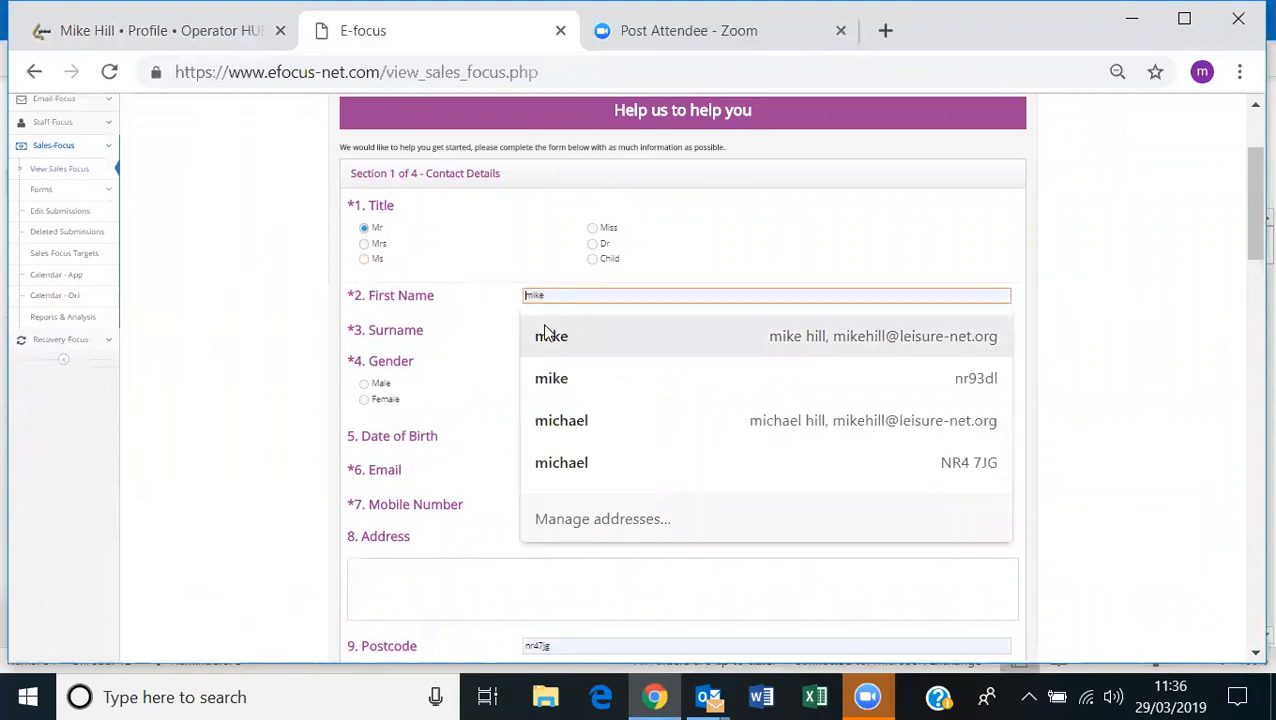
click(545, 338)
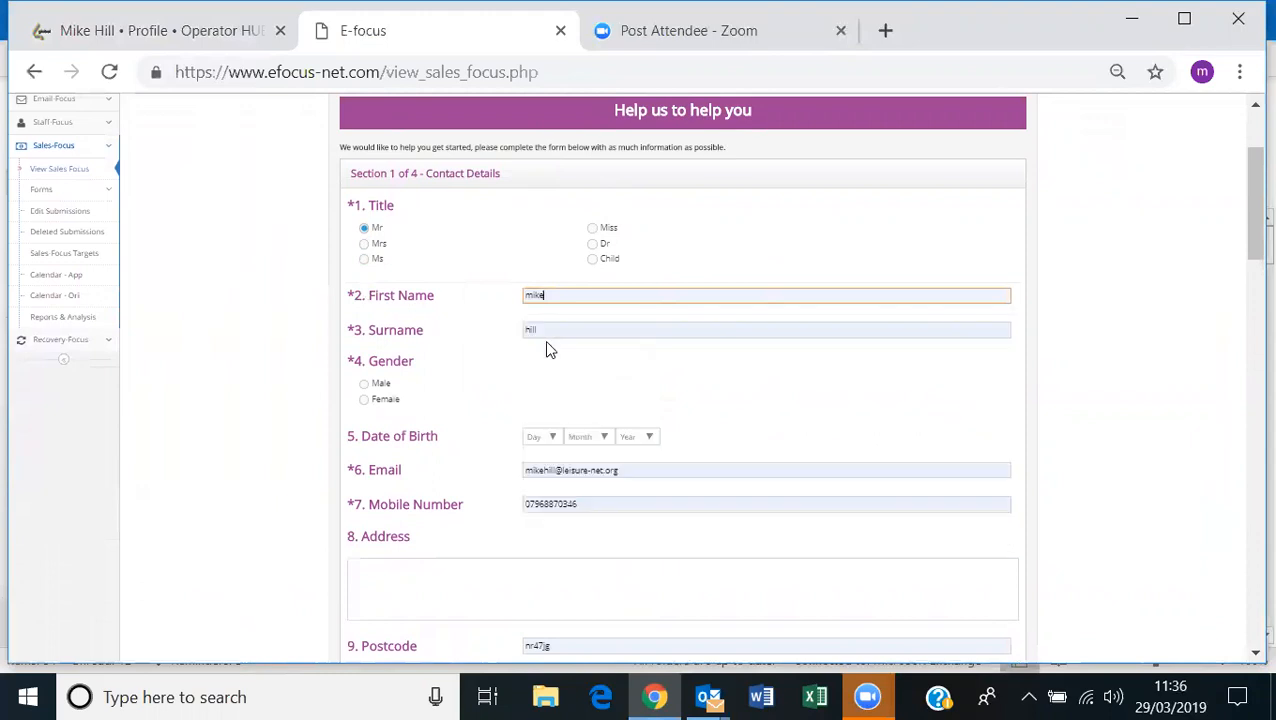
Change the ending of the contact's email address to org.uk.
click(655, 470)
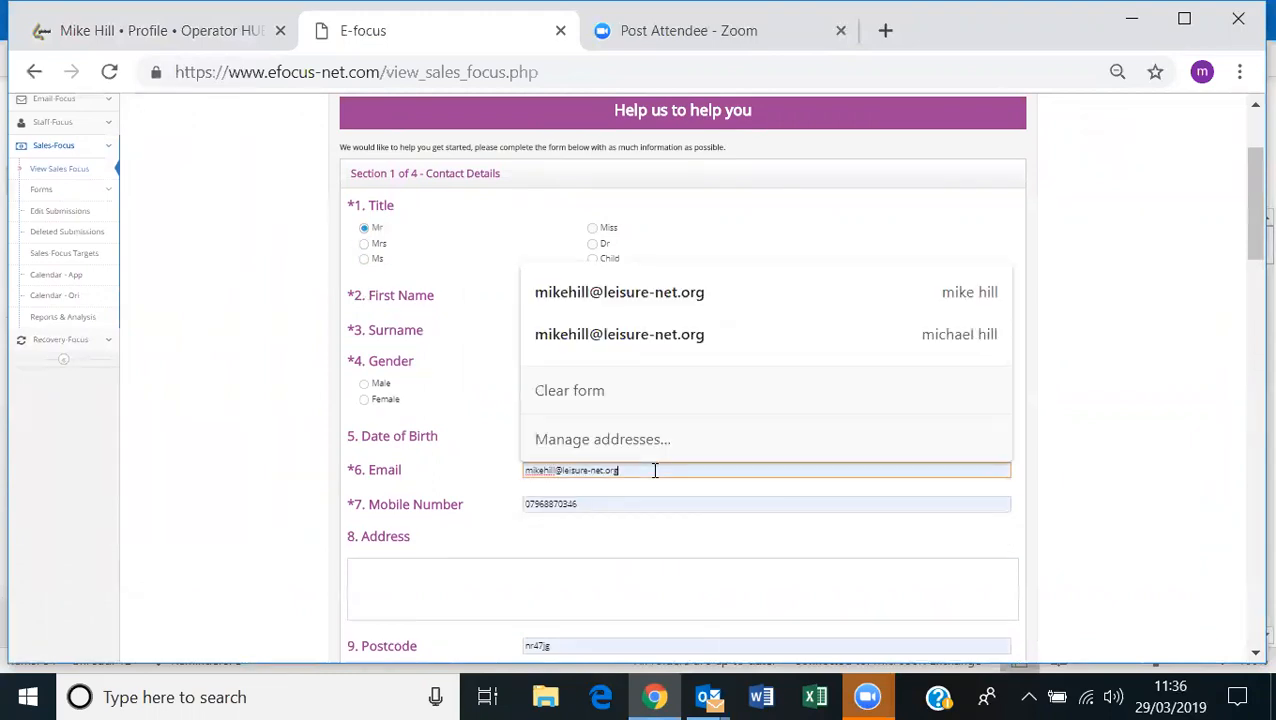
key(BackSpace)
key(BackSpace)
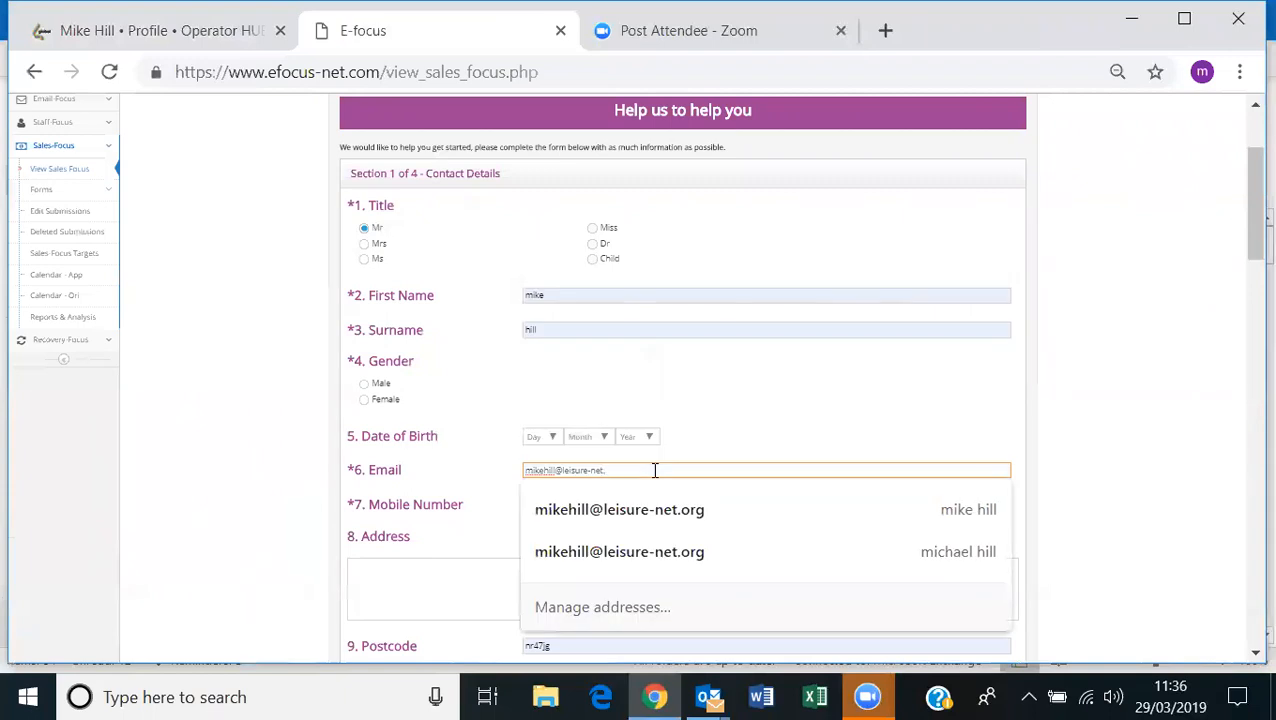
text(rg.uk)
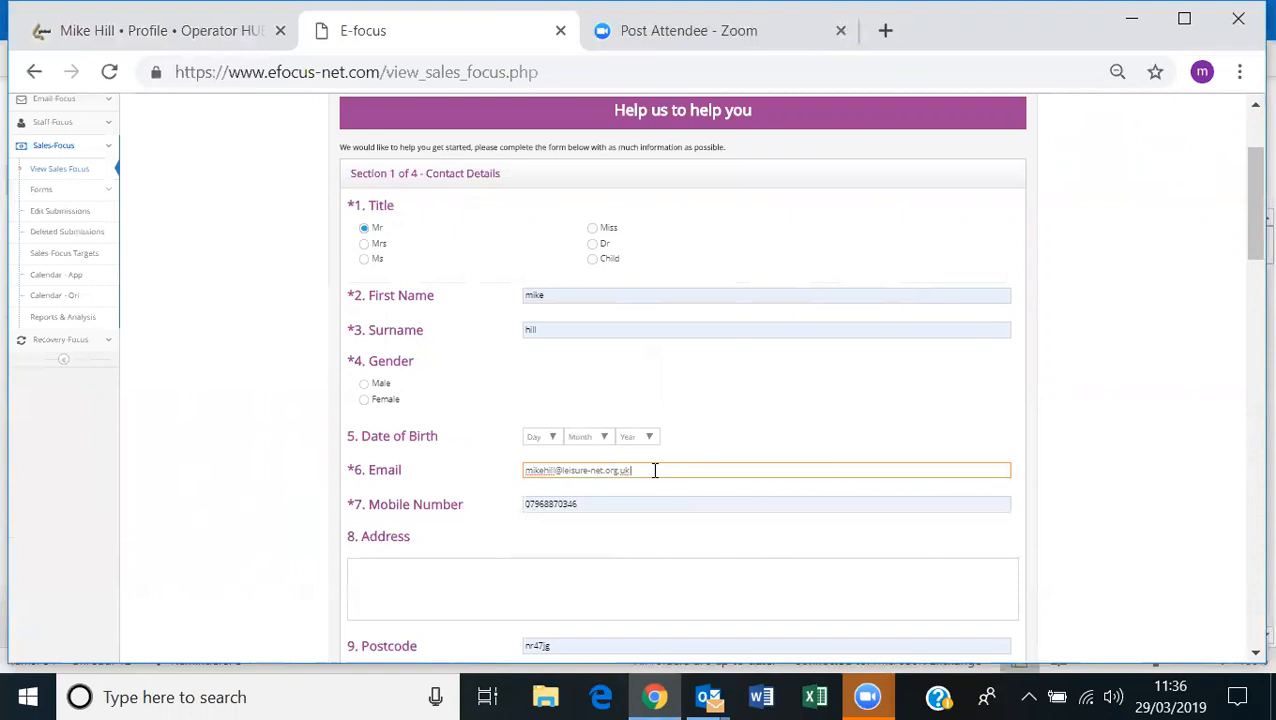
click(985, 395)
Choose Referral as how the contact first heard, tick Gym as the facility of interest, and try to continue to the next section.
scroll(985, 395, down, 2)
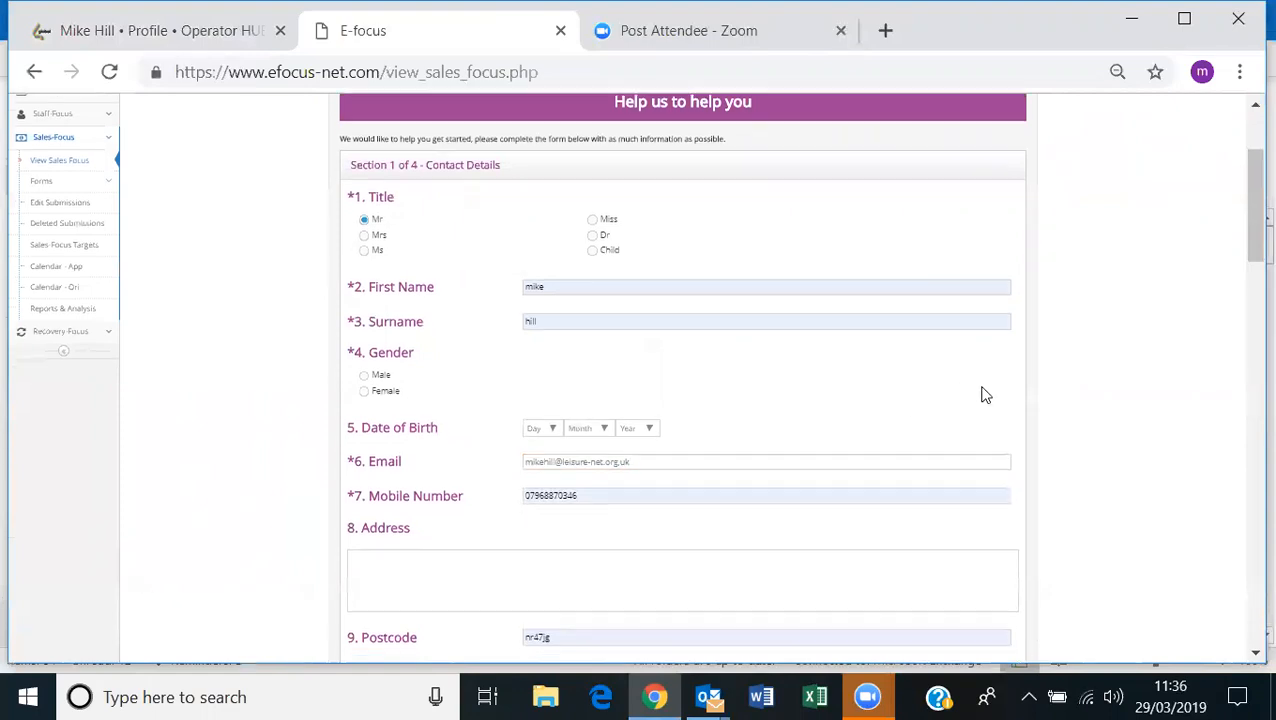
scroll(985, 395, down, 2)
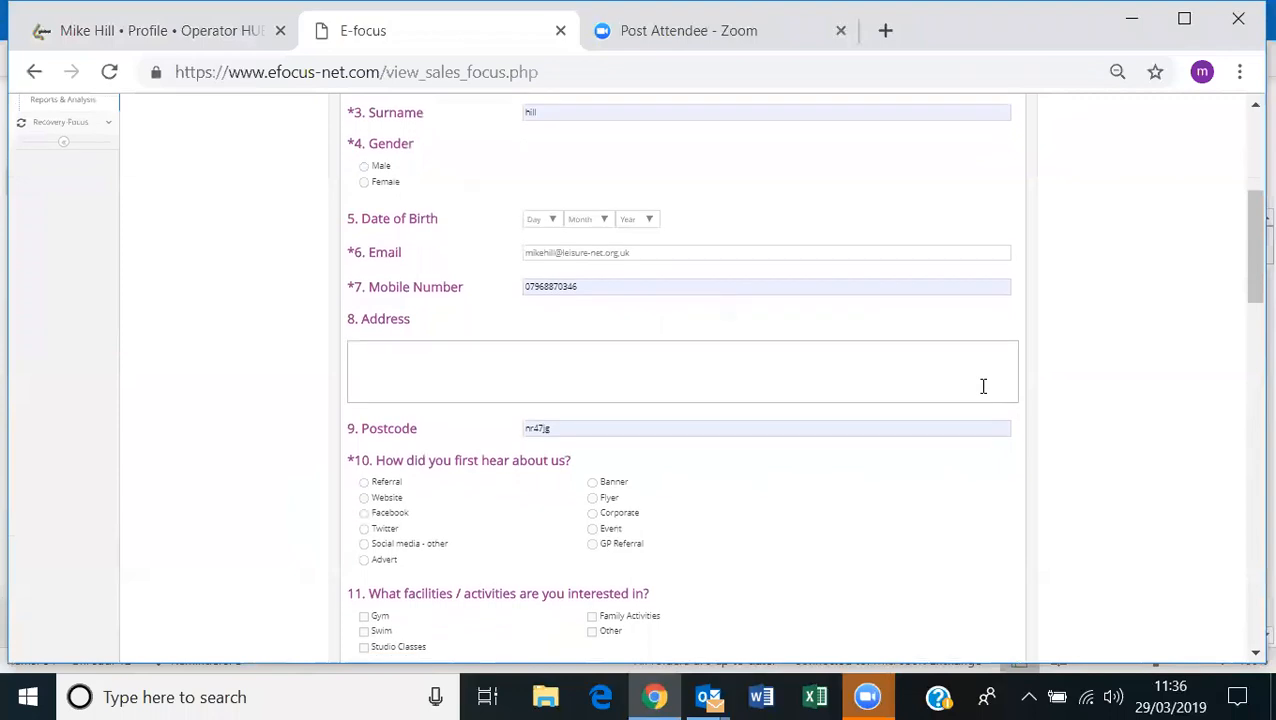
click(367, 358)
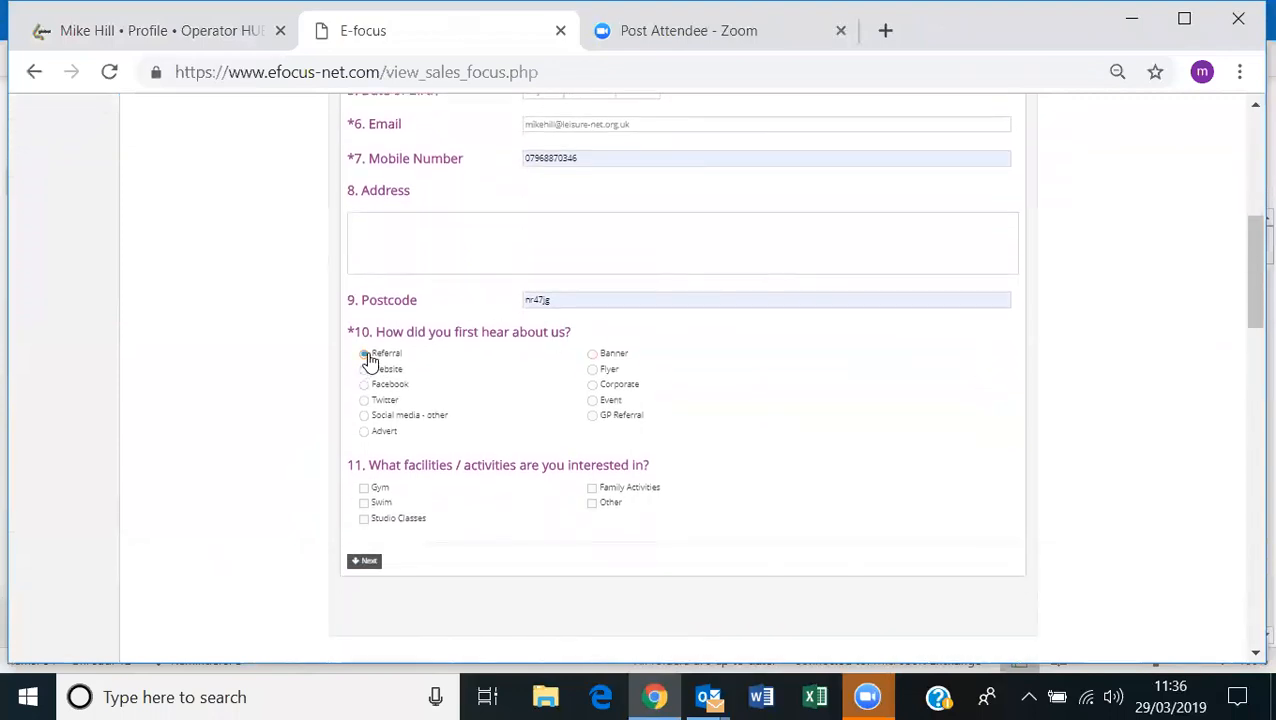
click(367, 489)
click(369, 563)
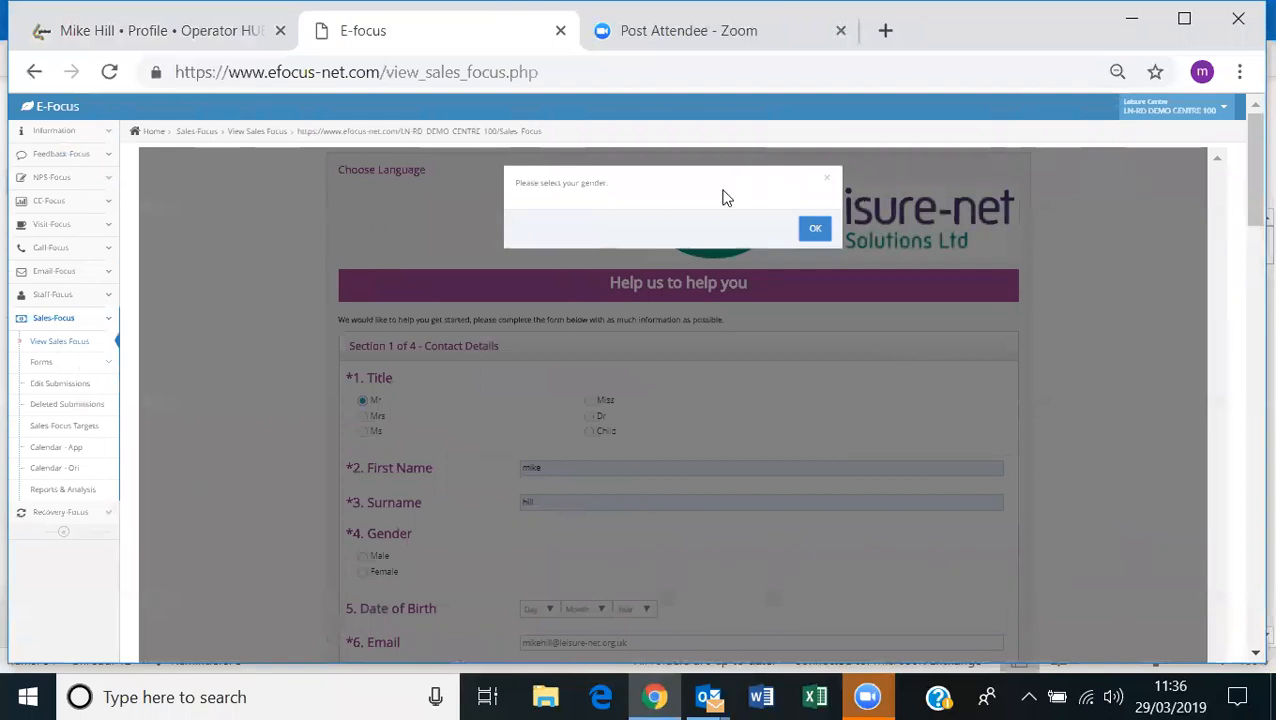
click(815, 230)
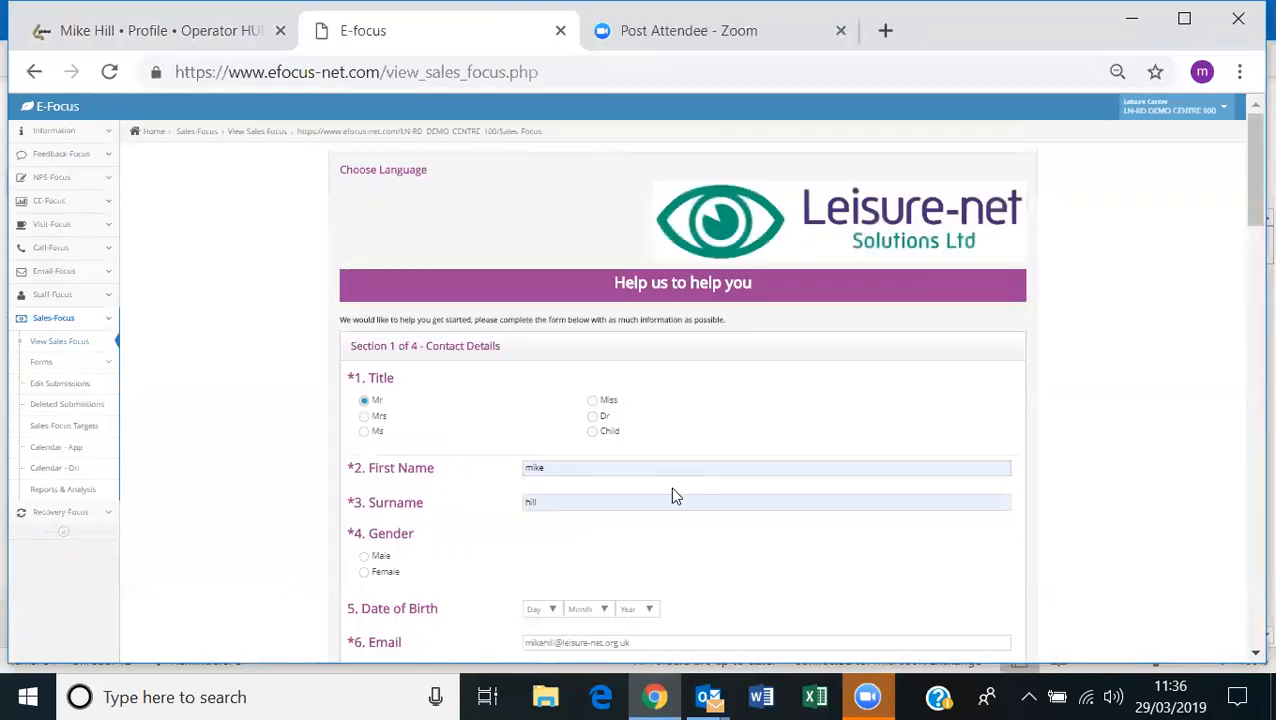
Set the gender to Male and try again to continue past the Contact Details section.
scroll(671, 487, down, 1)
click(354, 451)
scroll(586, 520, down, 3)
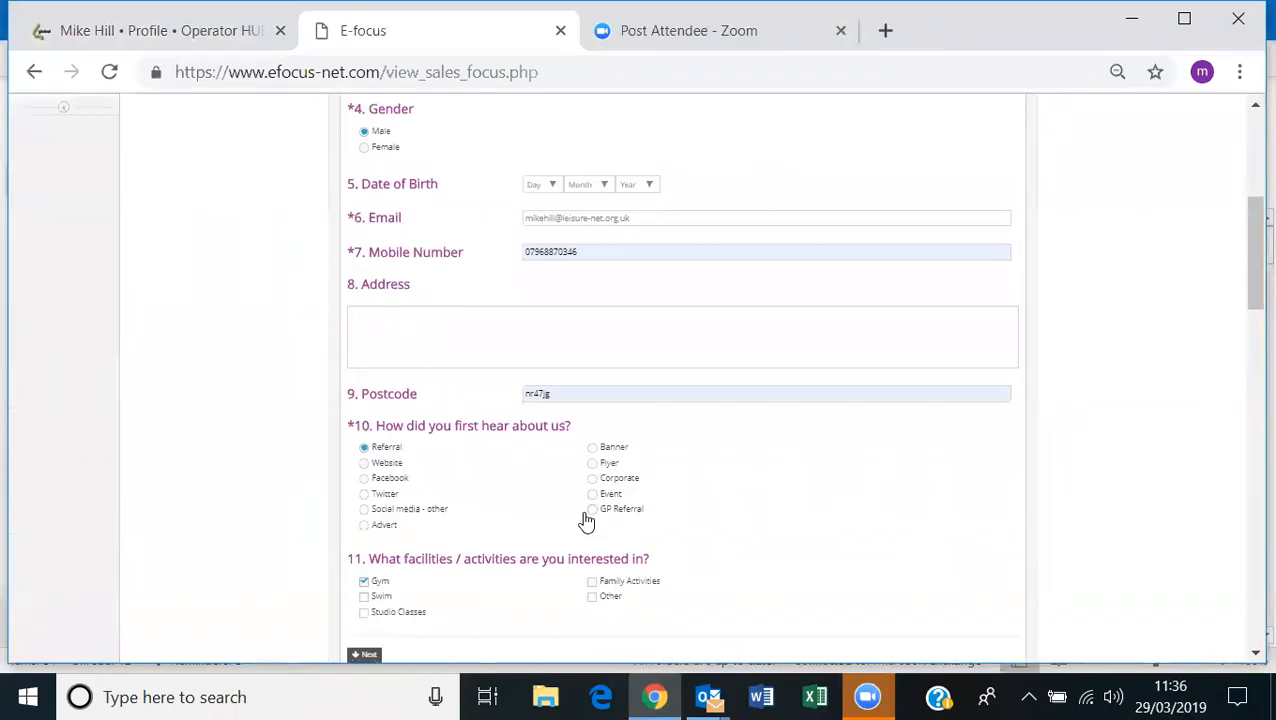
scroll(586, 520, down, 1)
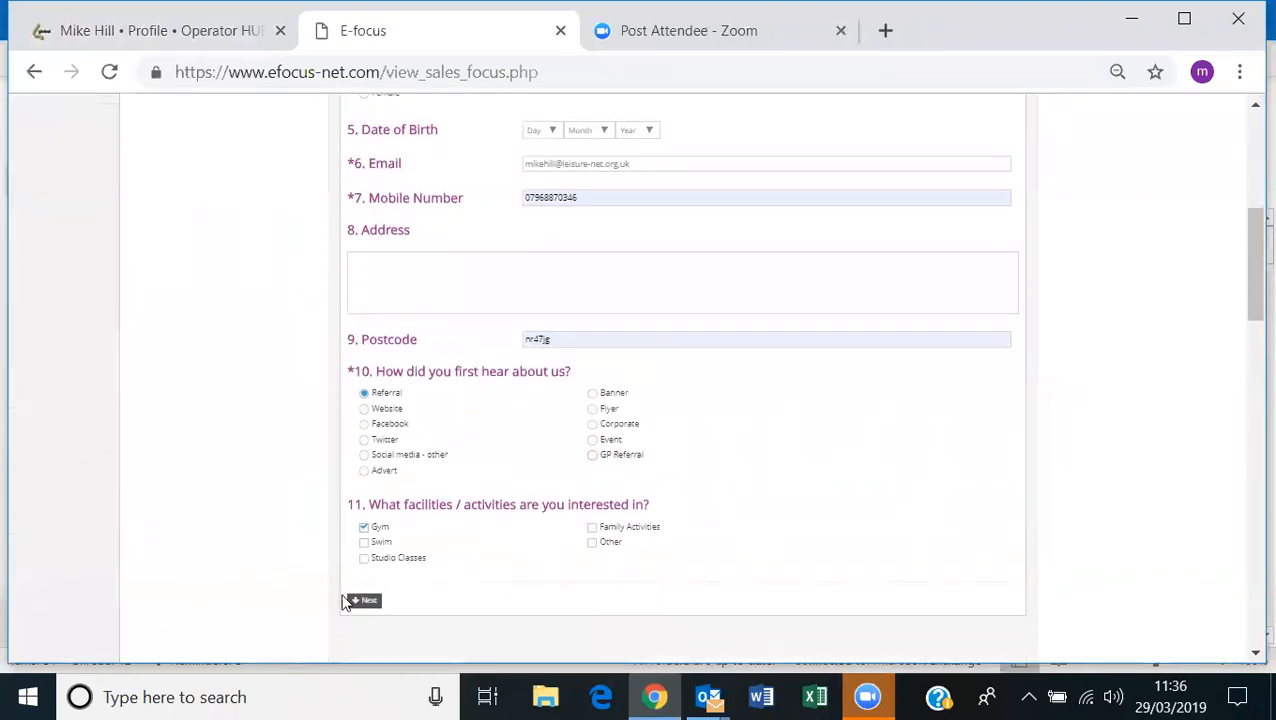
click(357, 603)
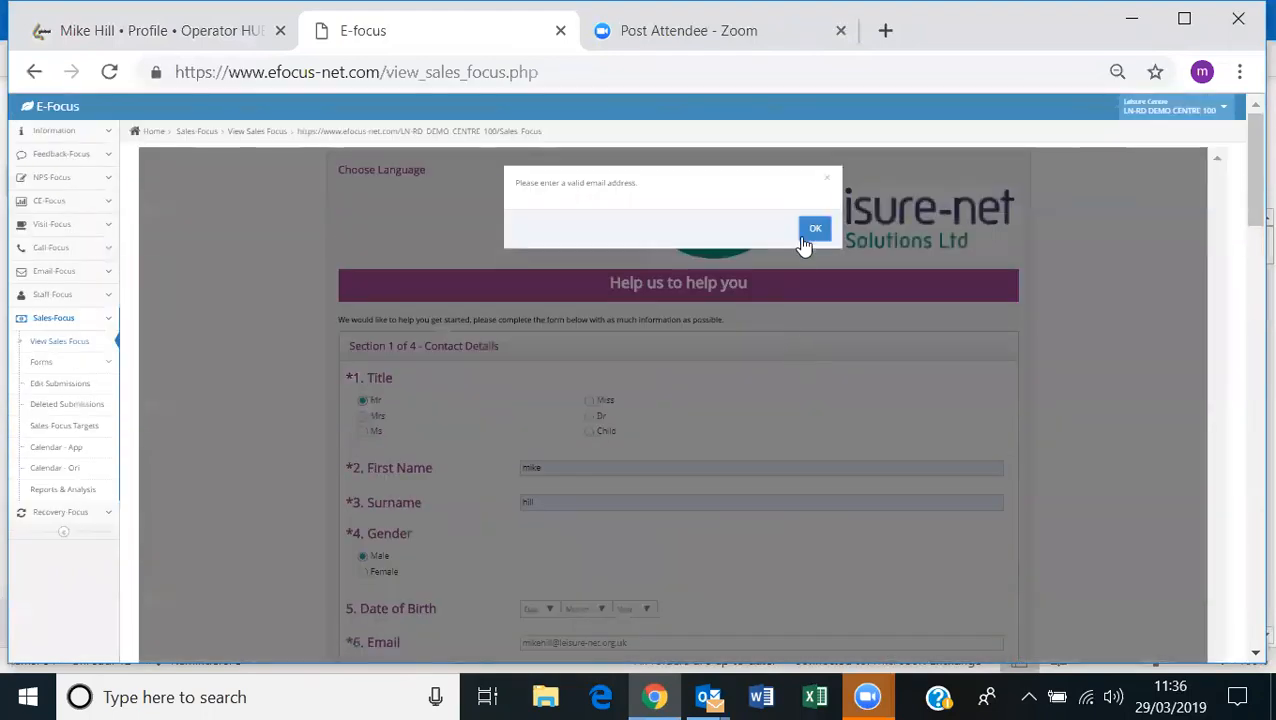
click(813, 230)
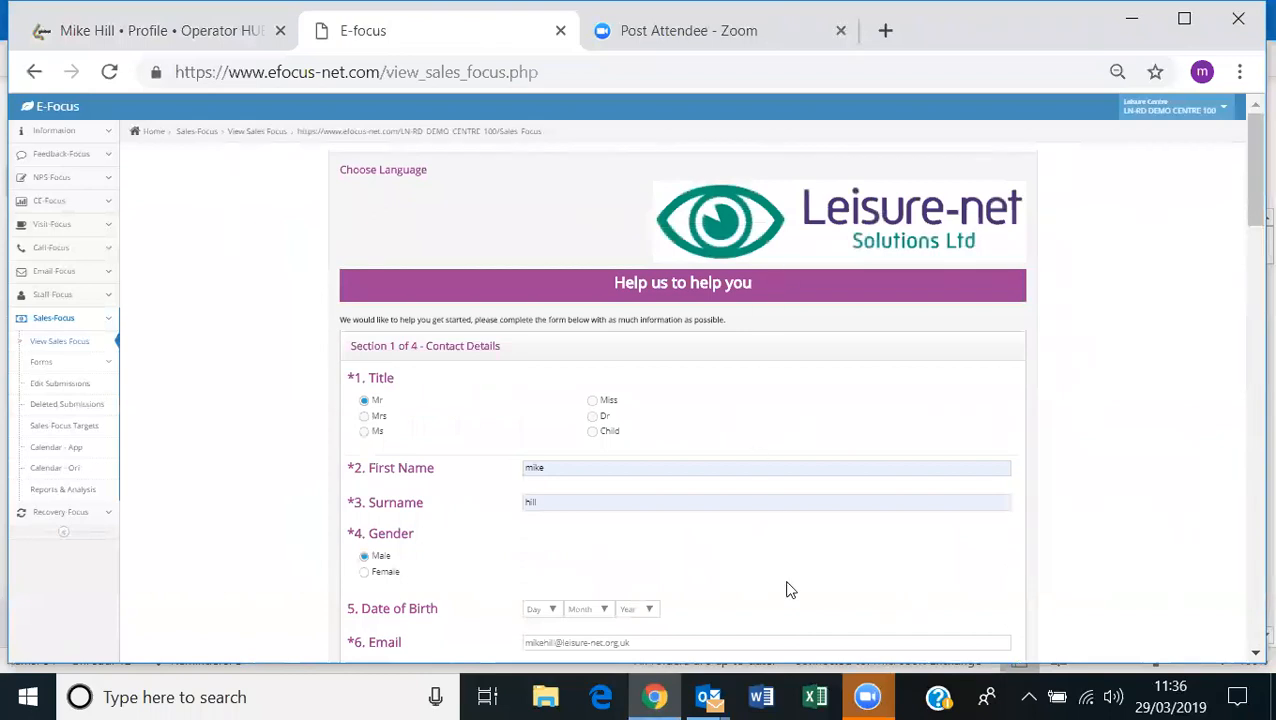
Replace the contact's email address with a different org address and continue to section 2 of the enquiry form.
scroll(786, 590, down, 3)
click(695, 386)
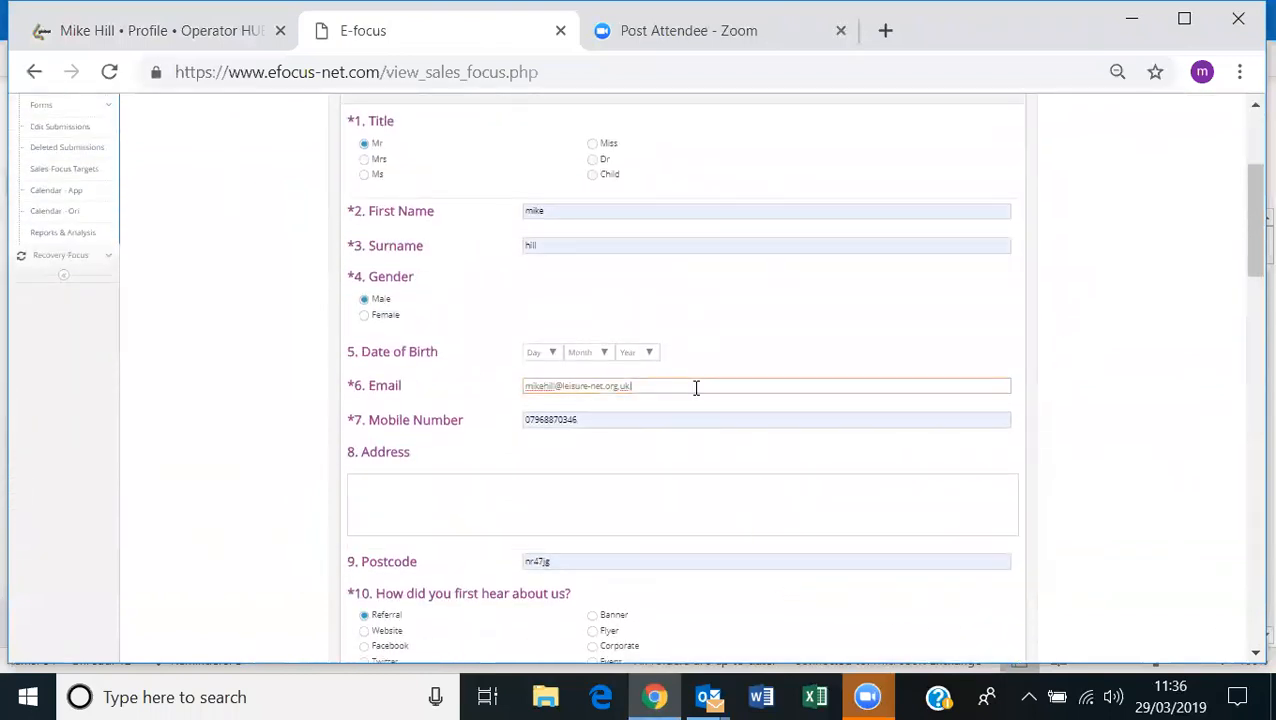
key(BackSpace)
key(BackSpace)
key(BackSpace)
key(BackSpace)
key(BackSpace)
key(BackSpace)
key(BackSpace)
key(BackSpace)
key(BackSpace)
key(BackSpace)
key(BackSpace)
key(BackSpace)
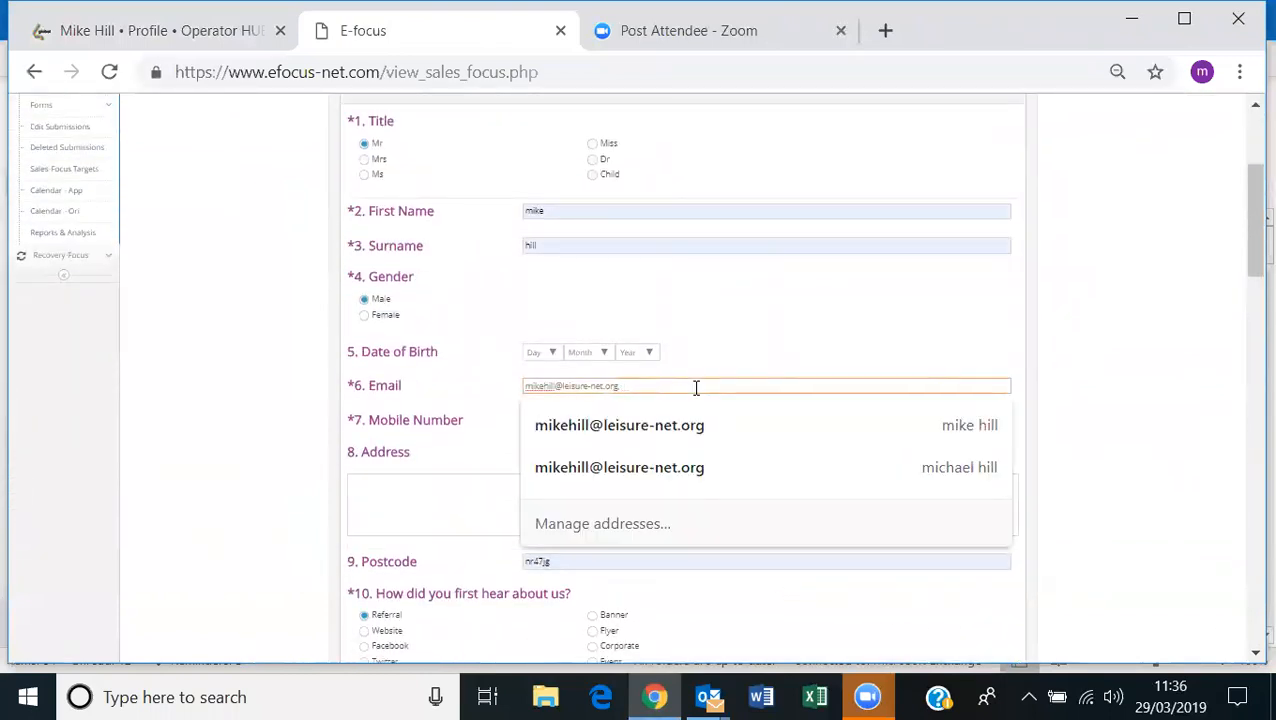
key(BackSpace)
key(BackSpace)
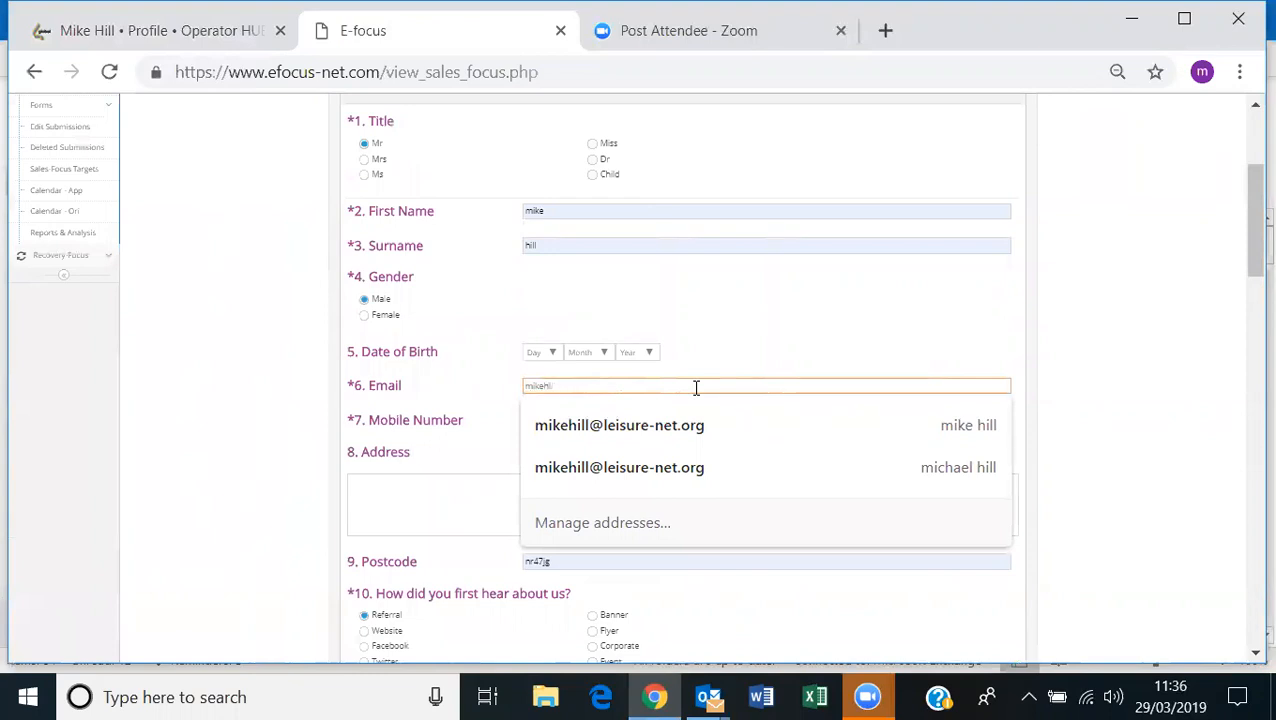
key(BackSpace)
text(@leisure)
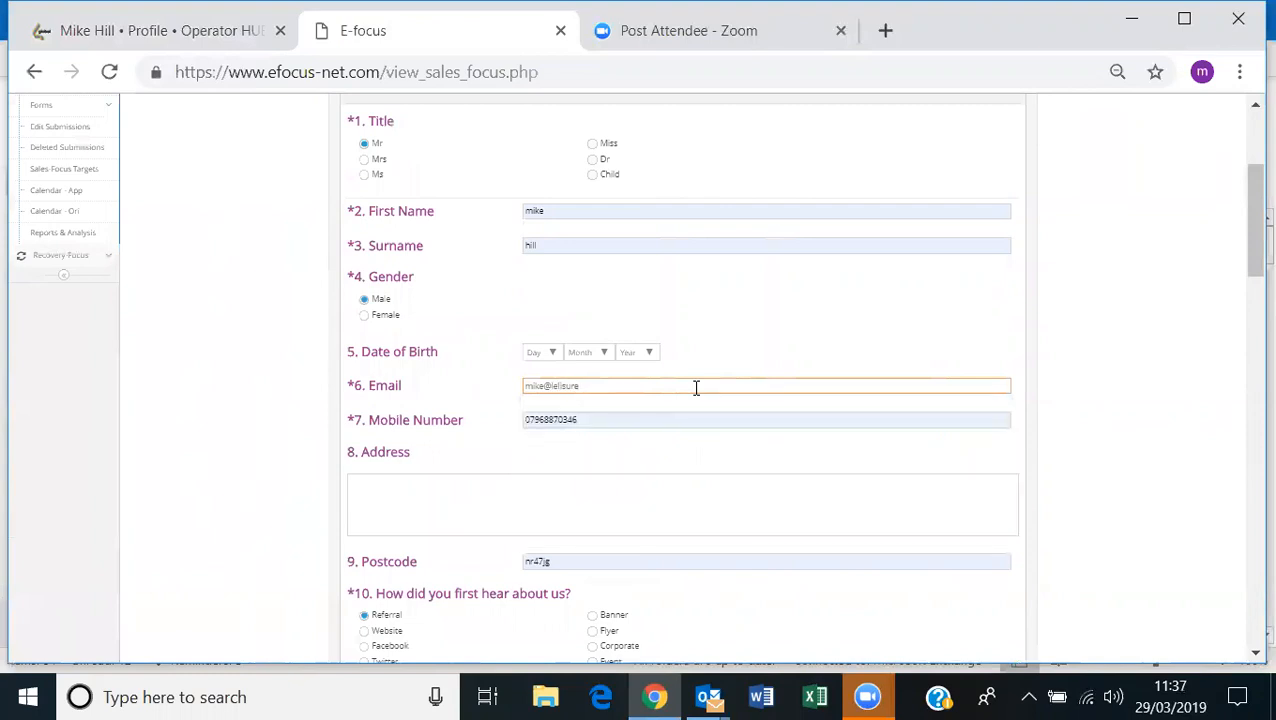
text(-net.org)
click(1247, 575)
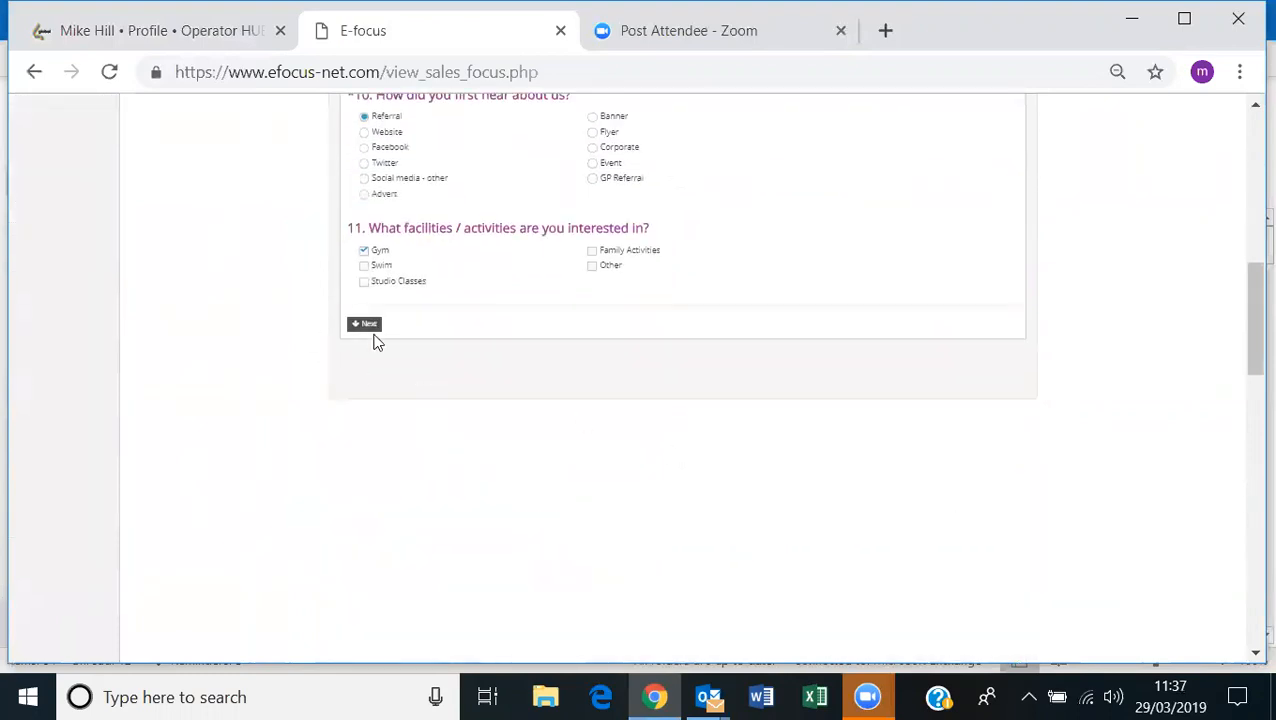
click(366, 324)
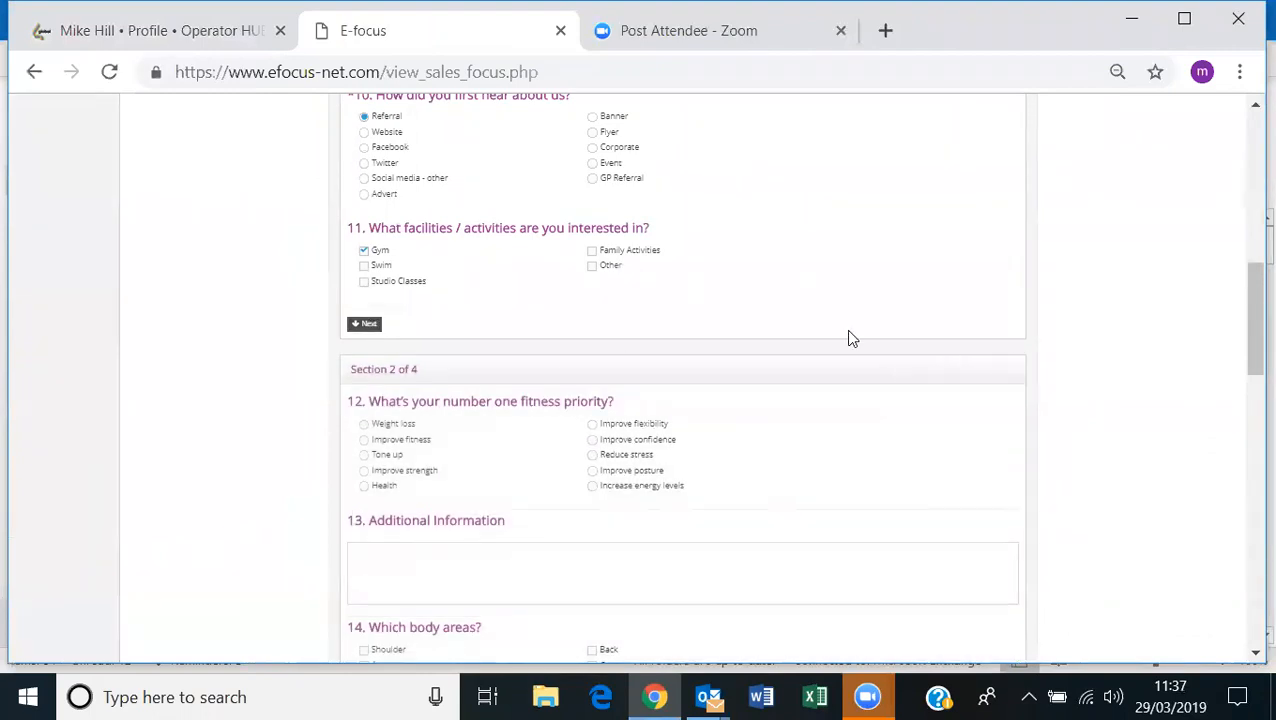
Choose Weight loss as the number one fitness priority and Shoulder as the body area, and continue to section 3.
scroll(848, 338, down, 2)
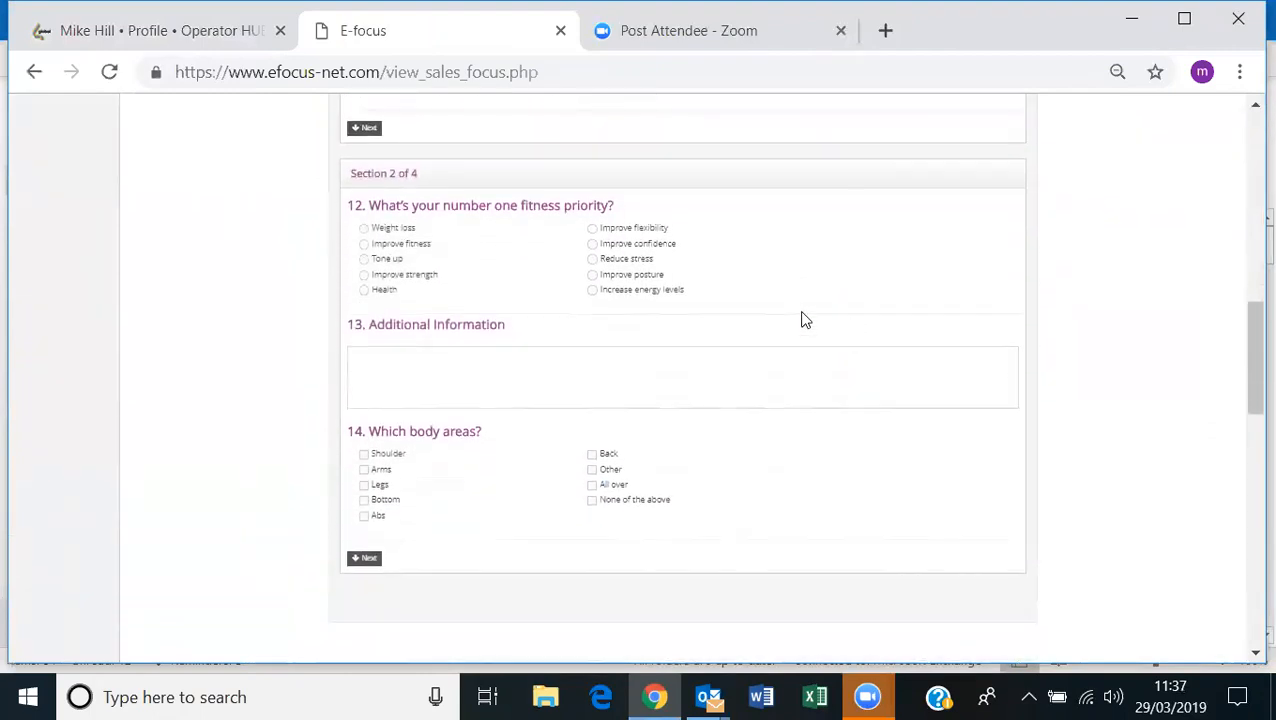
click(365, 228)
click(365, 455)
click(372, 560)
Answer section 3 with Holiday as the enquiry reason and No for recent exercise and membership elsewhere, and continue to section 4.
scroll(609, 425, down, 2)
scroll(609, 425, down, 3)
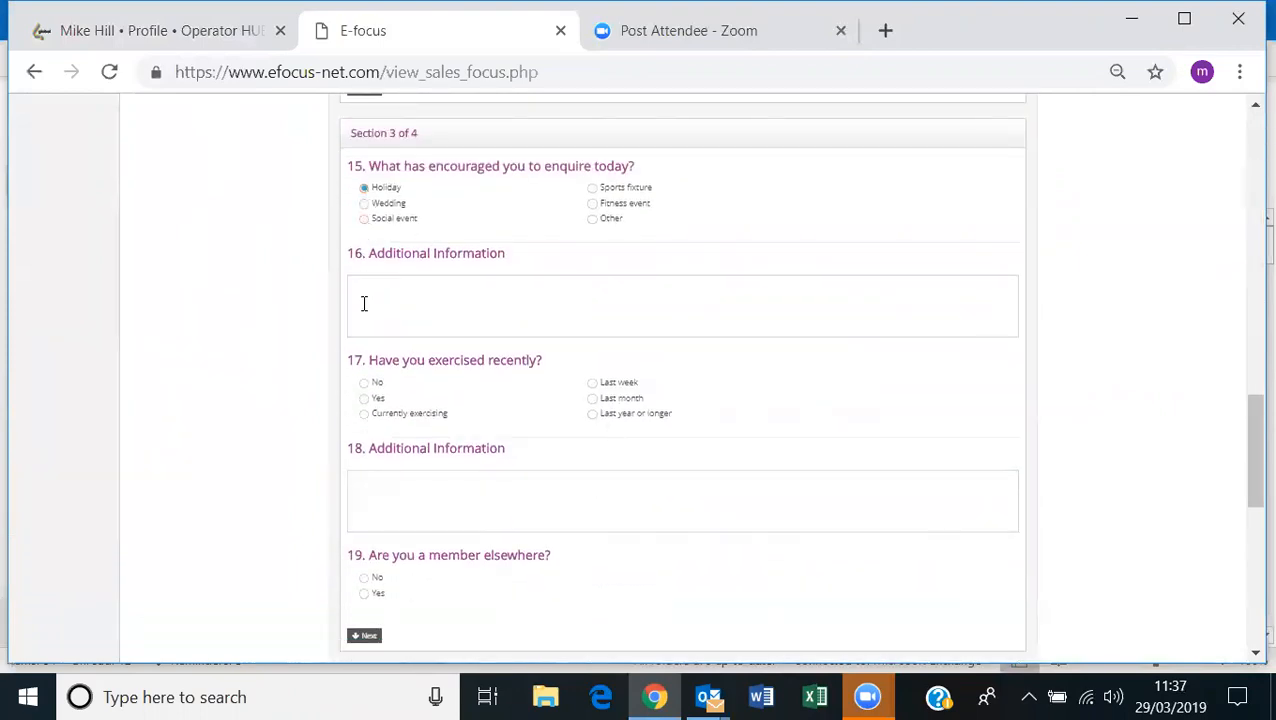
click(365, 384)
scroll(555, 421, down, 2)
click(365, 452)
click(364, 509)
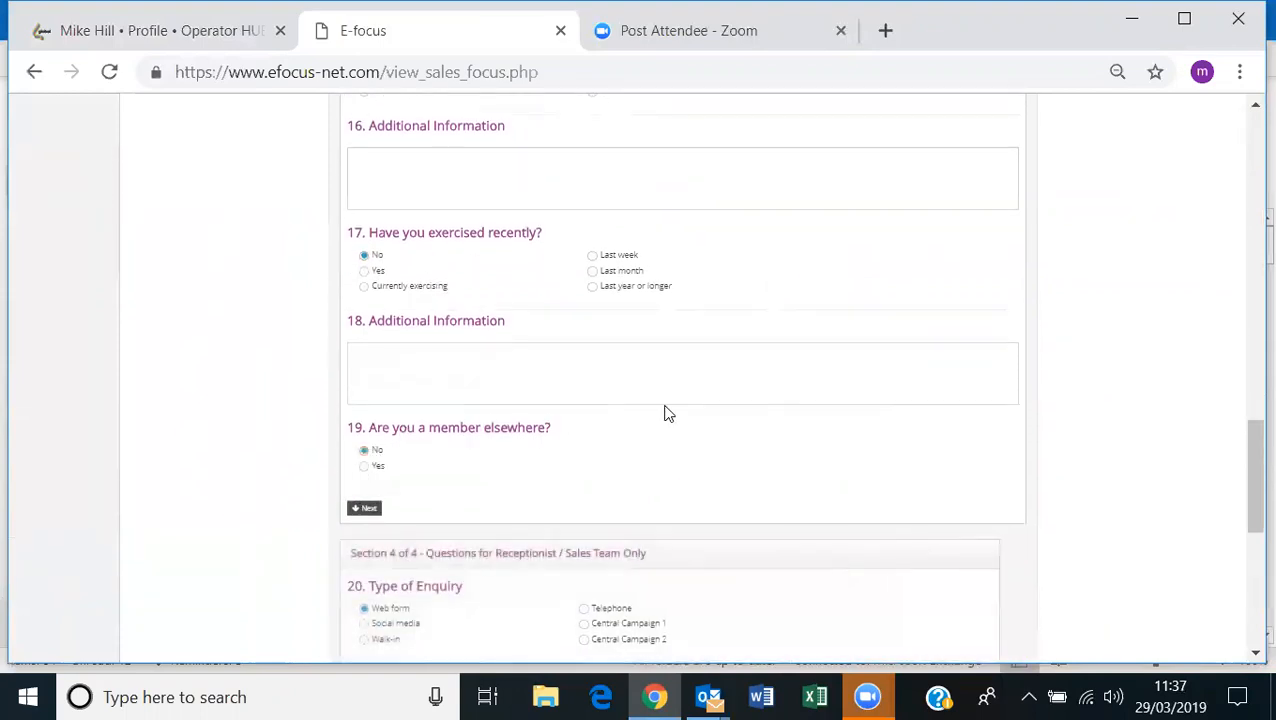
Rate the lead's hotness as 9 out of 10 and submit the enquiry form.
scroll(668, 413, down, 3)
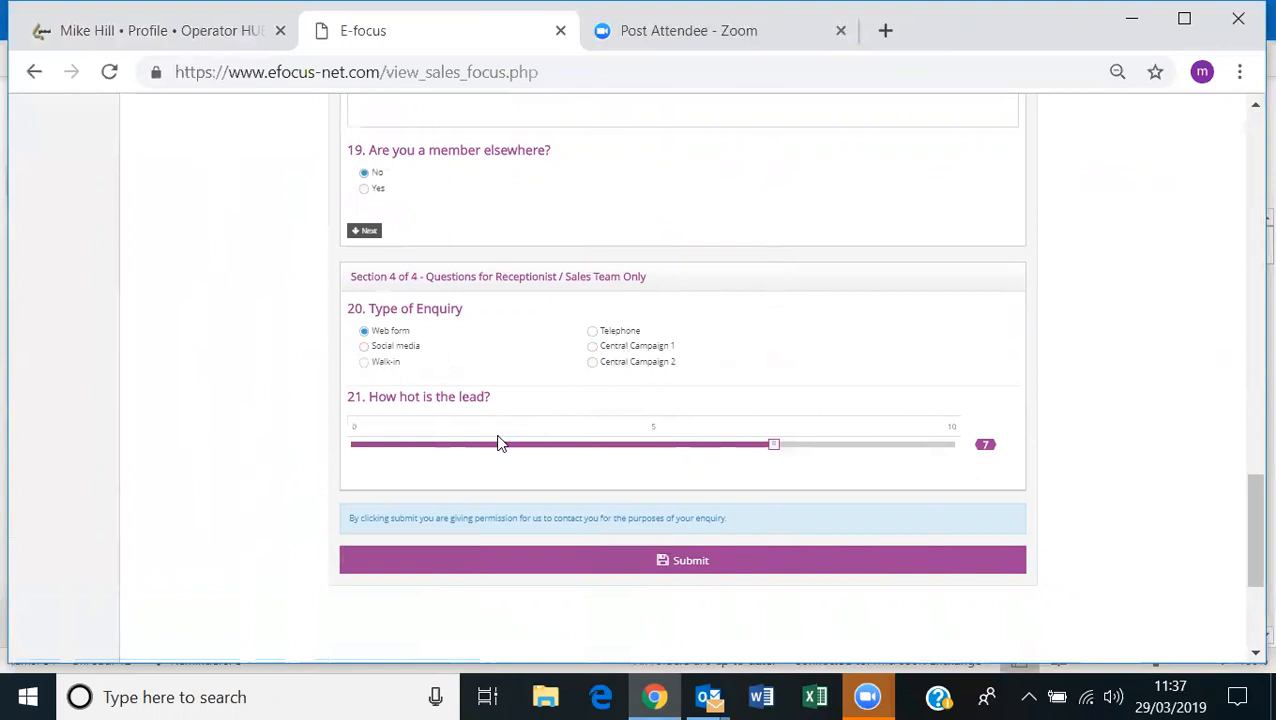
click(473, 446)
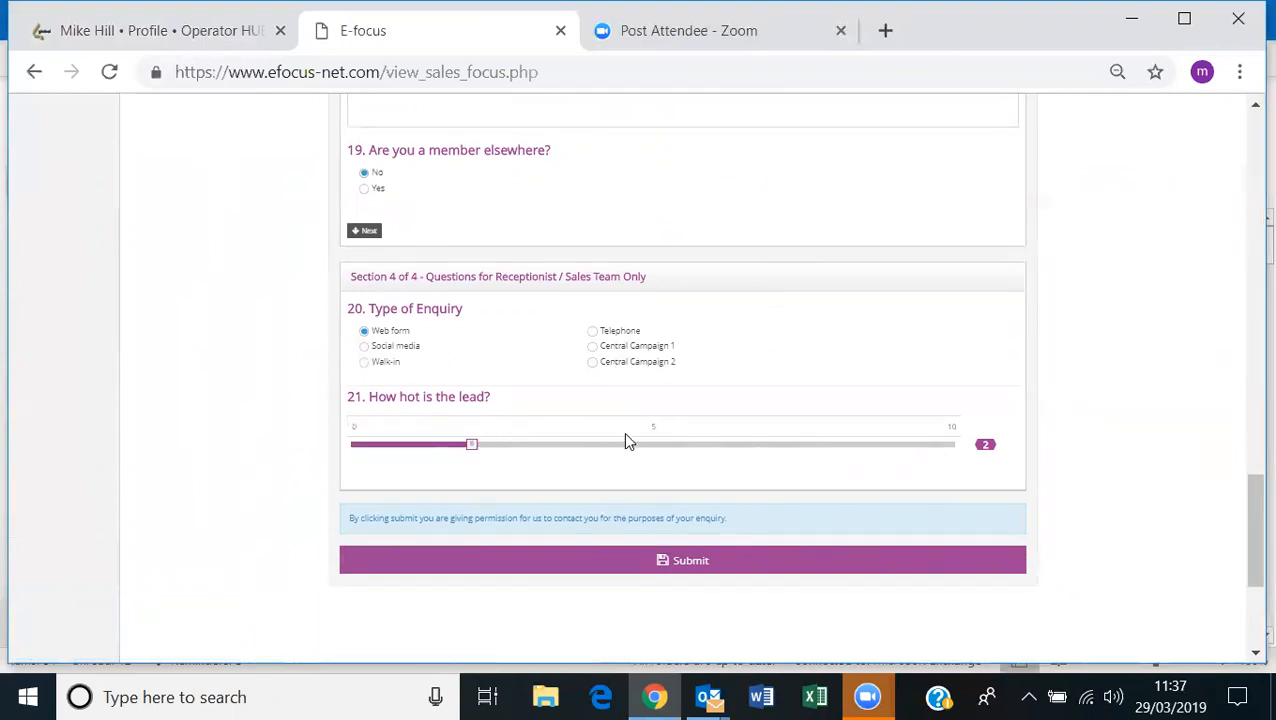
click(892, 450)
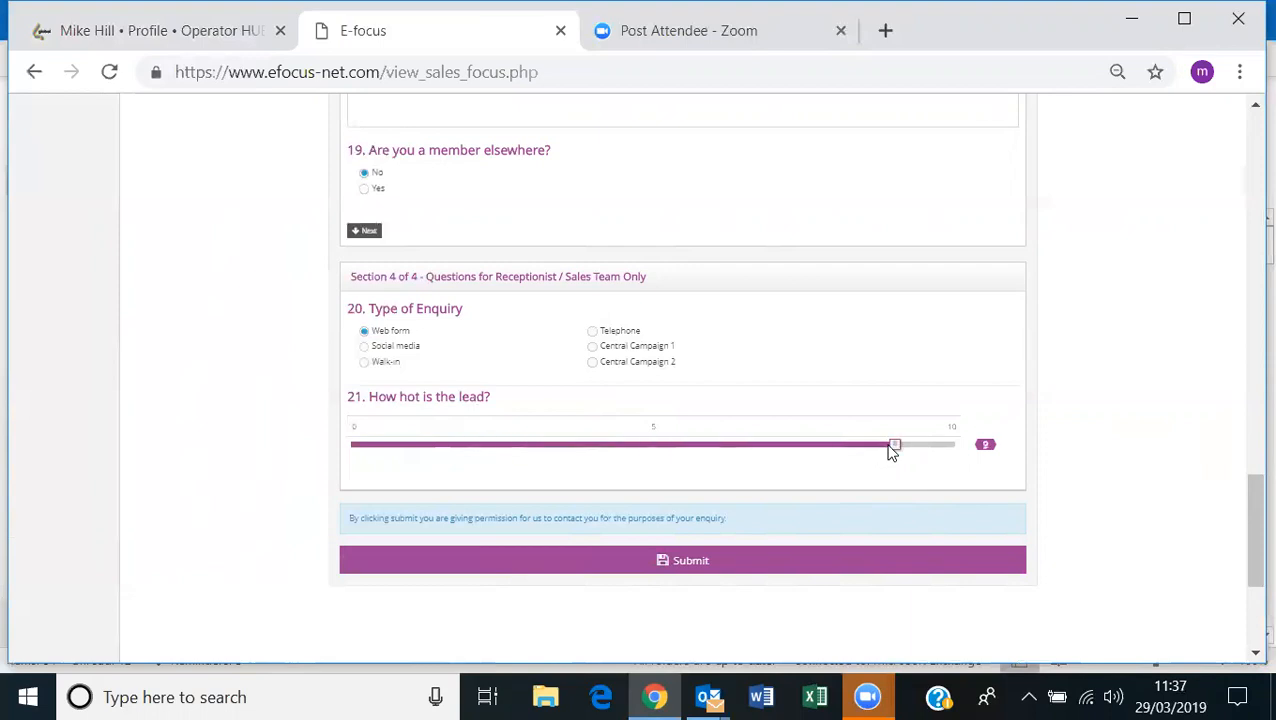
click(652, 562)
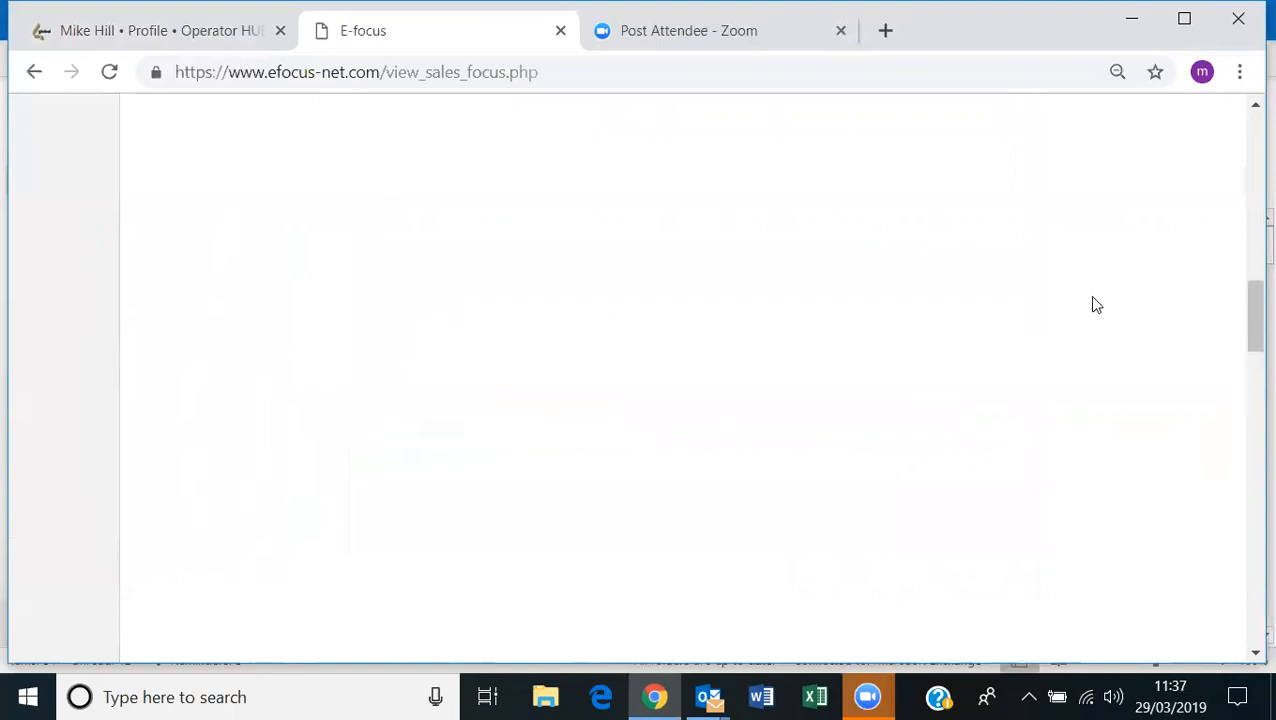
Open the list of new Sales-Focus forms and select the most recently submitted enquiry.
scroll(1095, 303, down, 1)
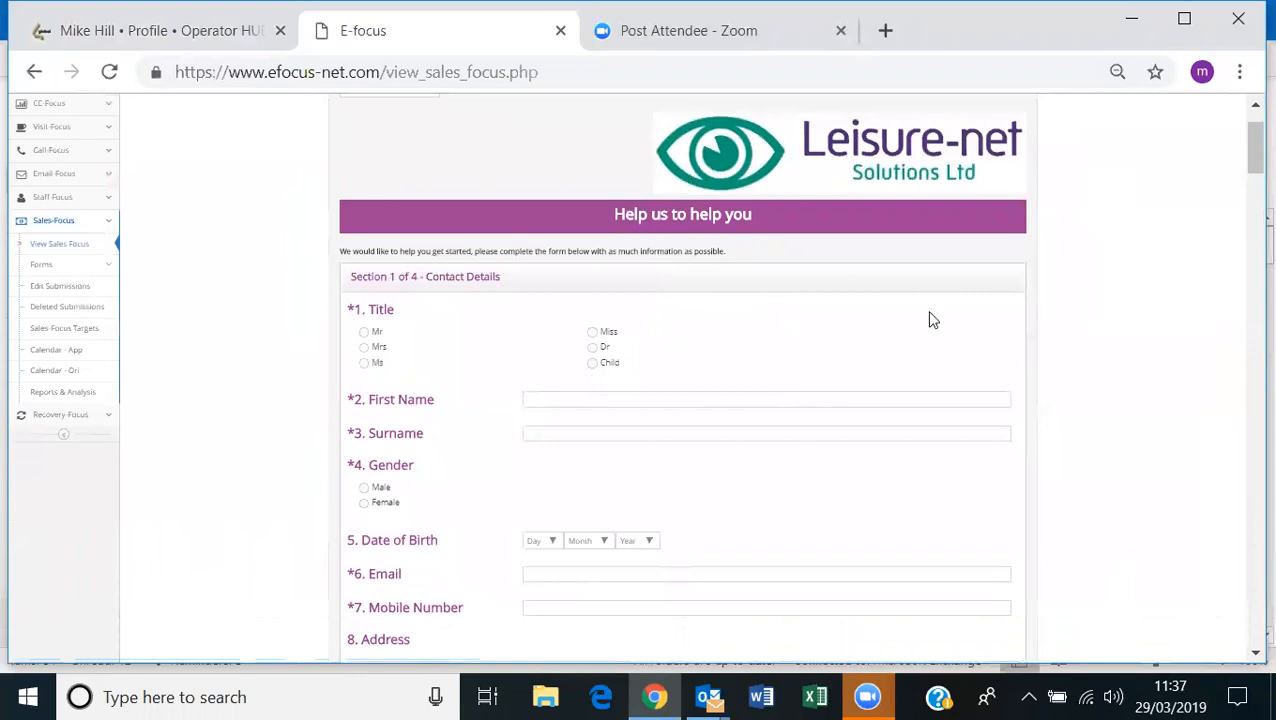
click(84, 266)
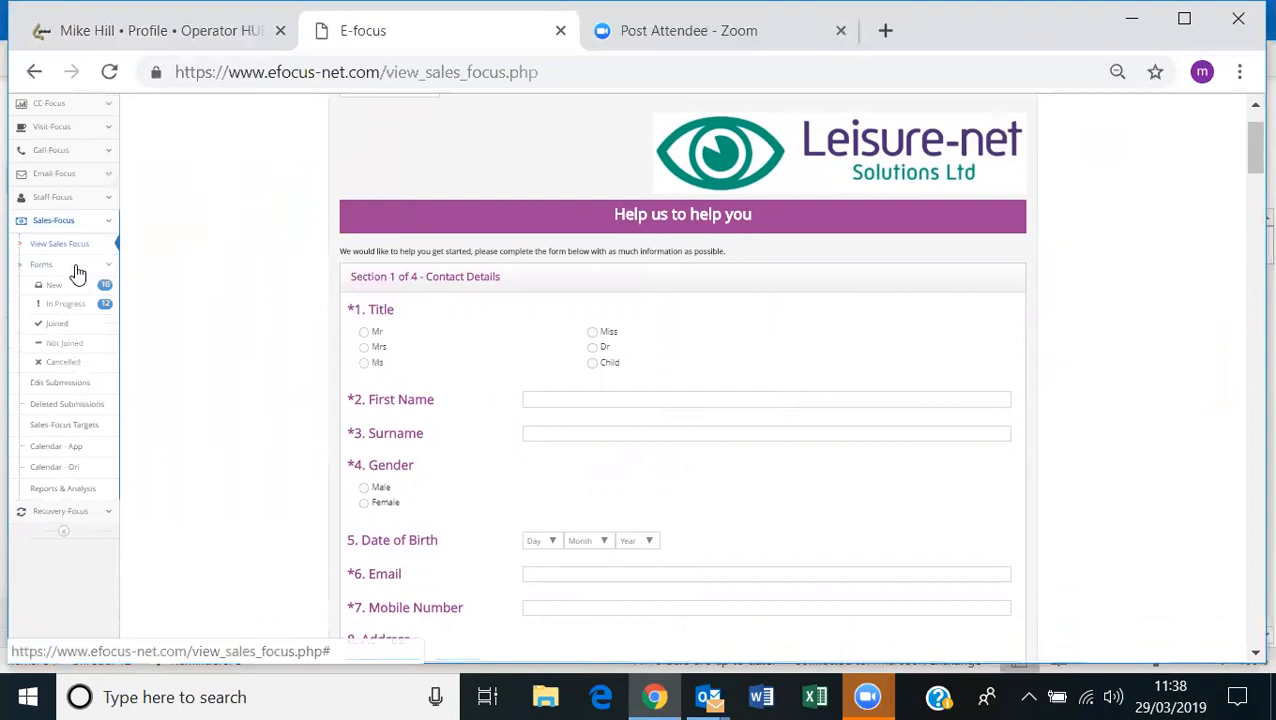
click(50, 287)
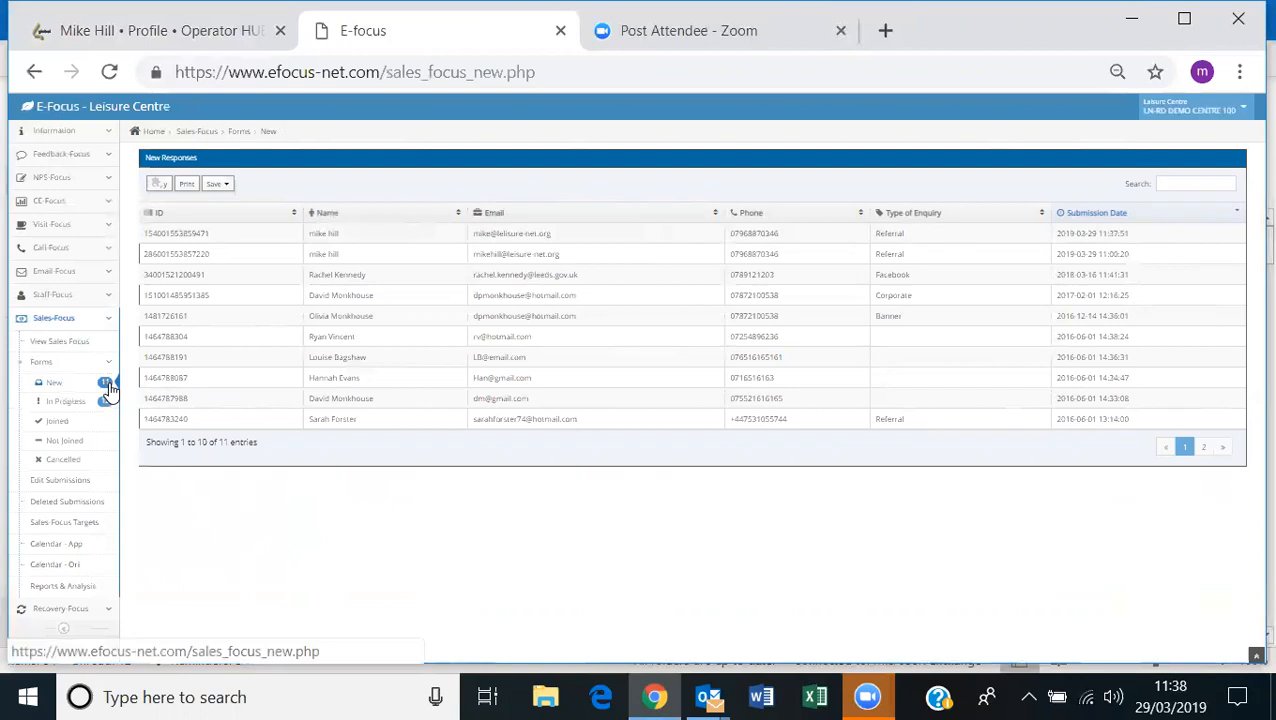
click(401, 243)
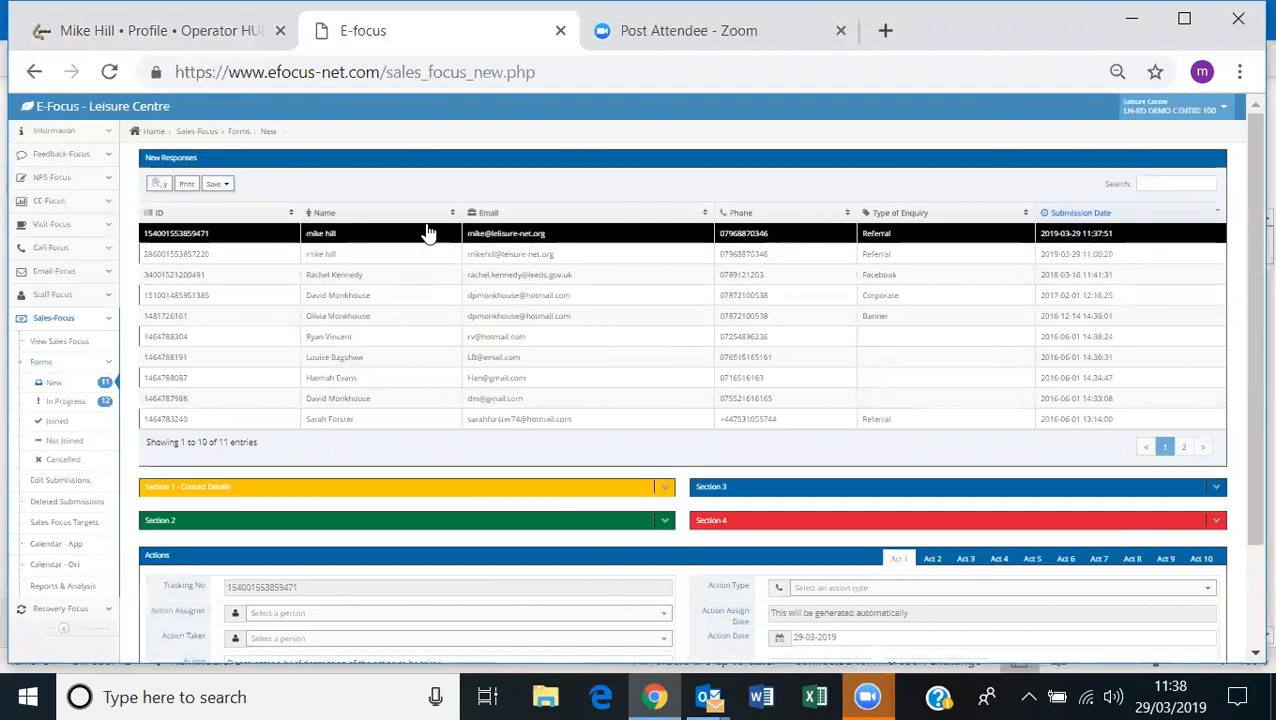
Review the selected enquiry's contact details and section 3 answers, collapsing each section after viewing.
click(1186, 183)
scroll(499, 320, down, 2)
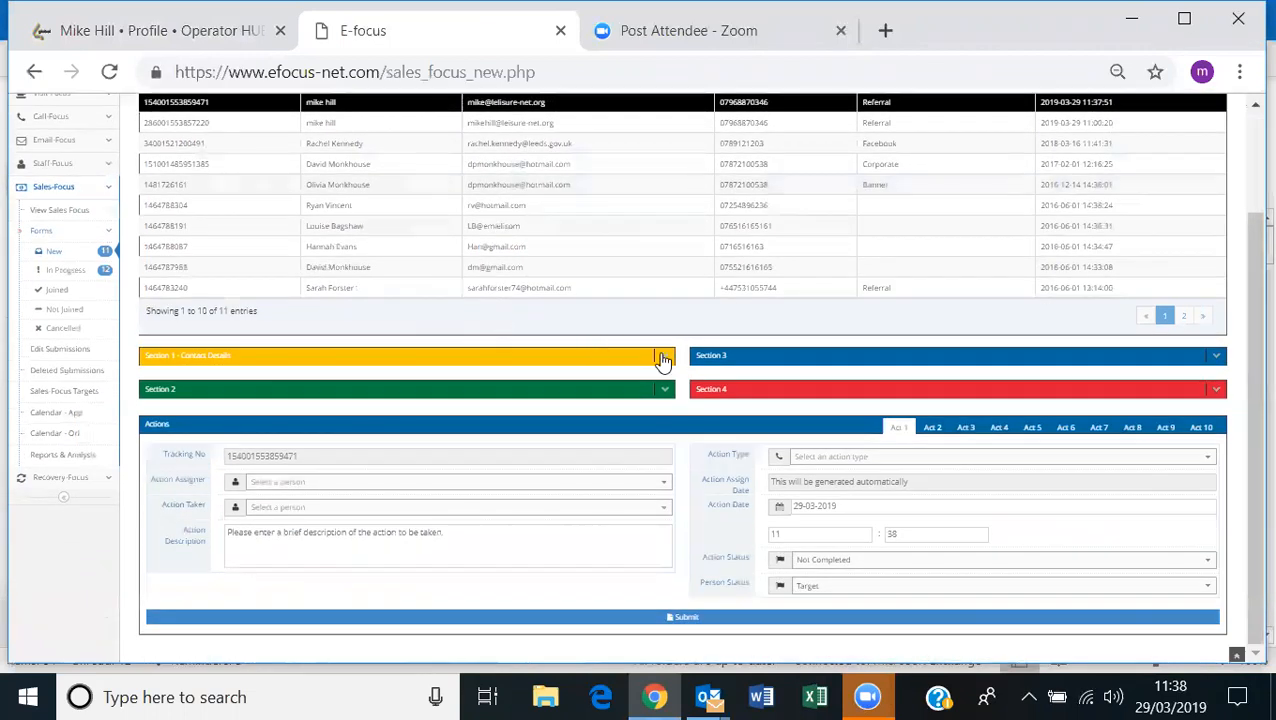
click(665, 358)
click(665, 358)
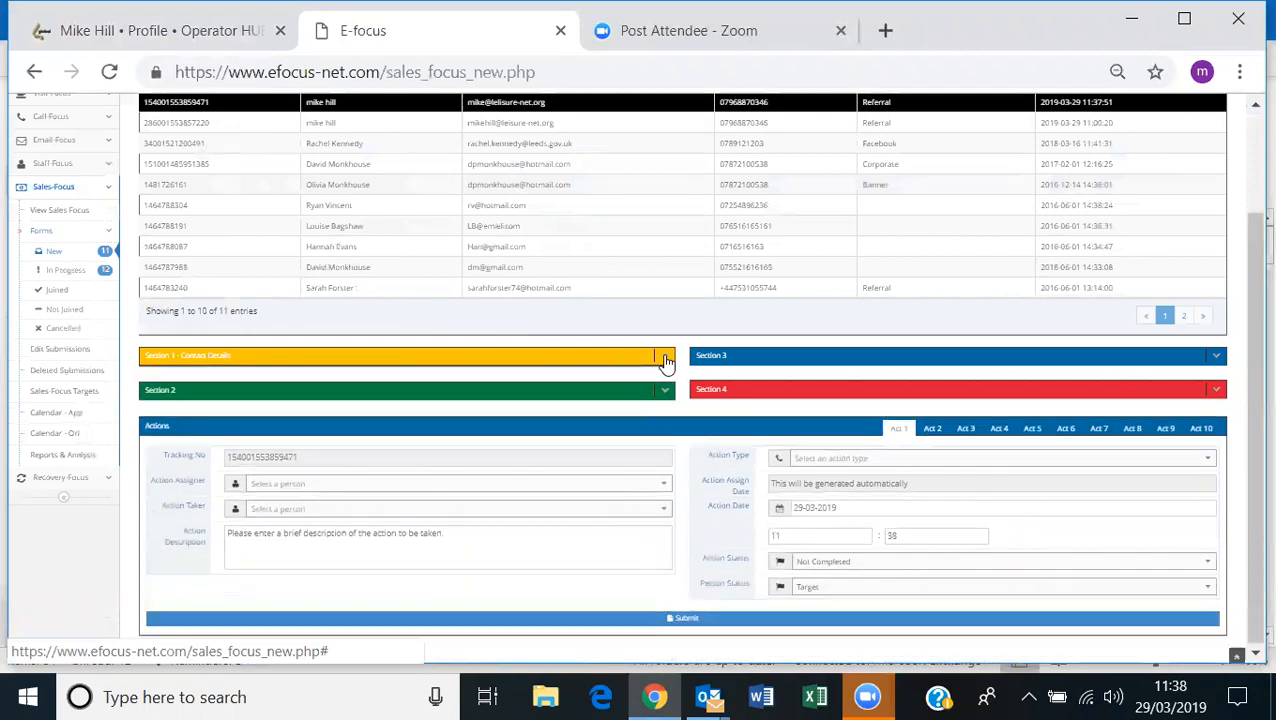
click(1215, 358)
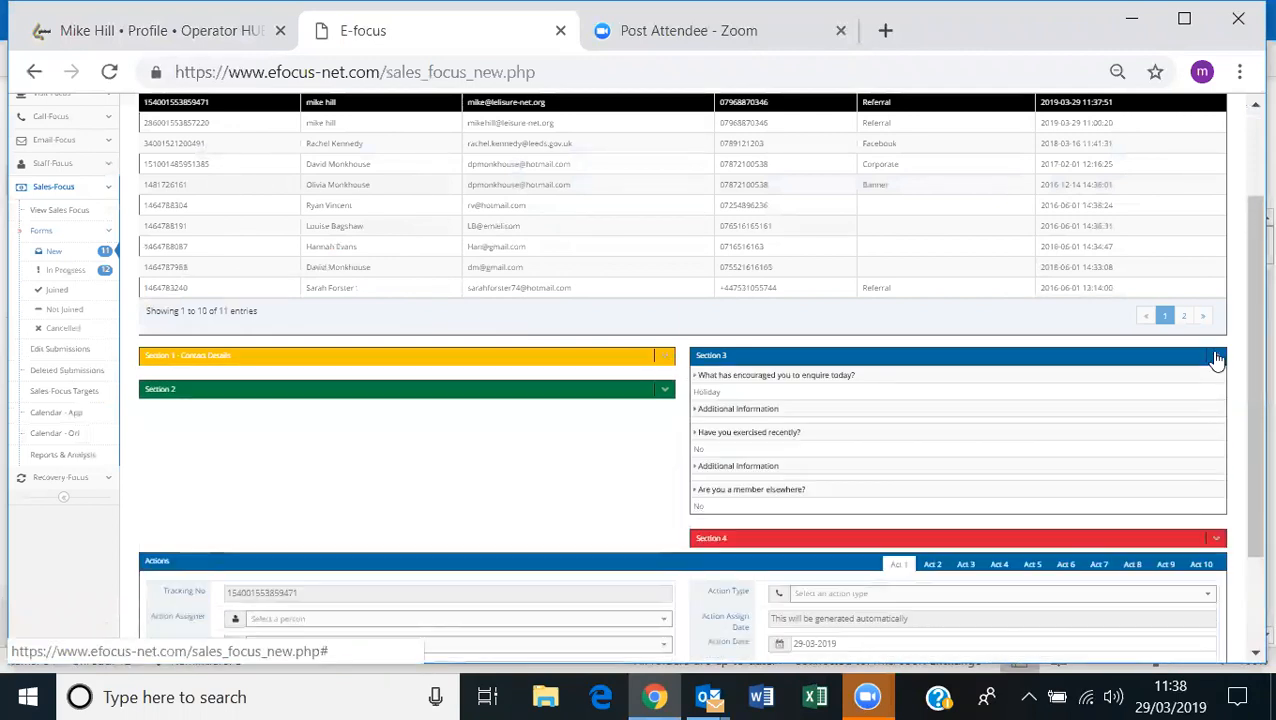
click(1215, 360)
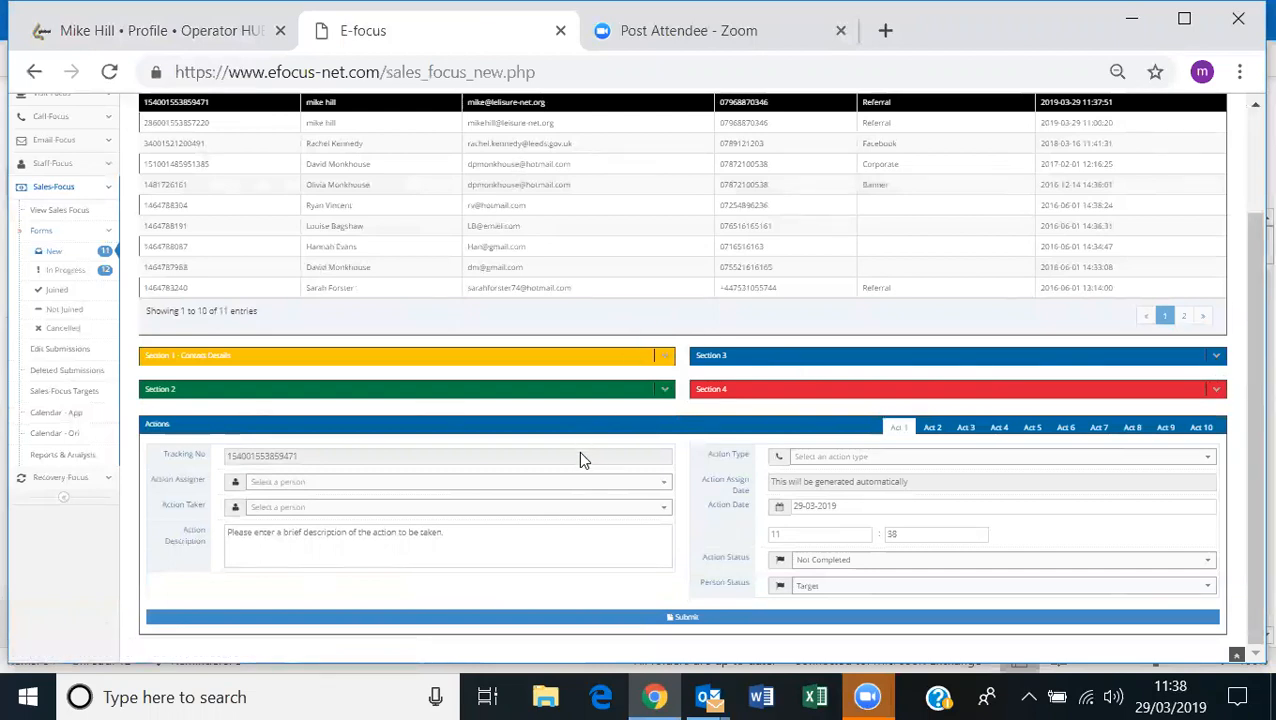
Assign the first listed person as action assigner and the second as action taker, with the description "please ring asap".
click(618, 487)
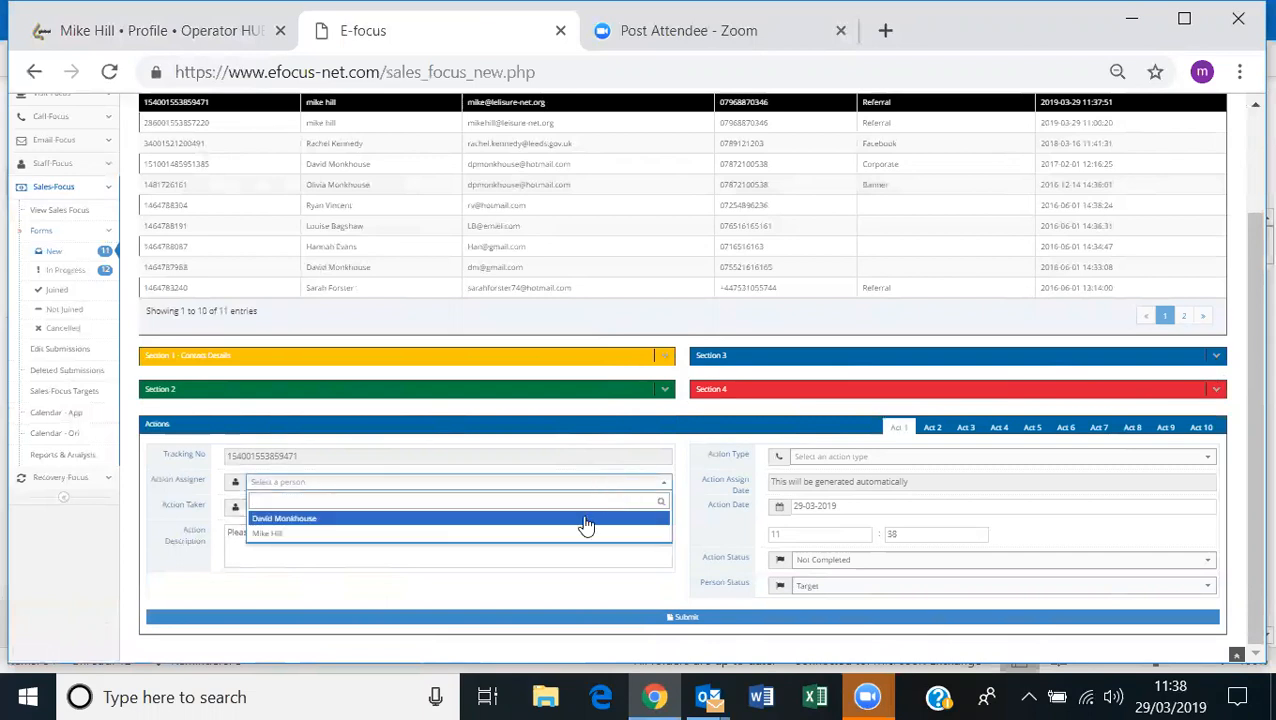
click(585, 519)
click(572, 510)
click(556, 560)
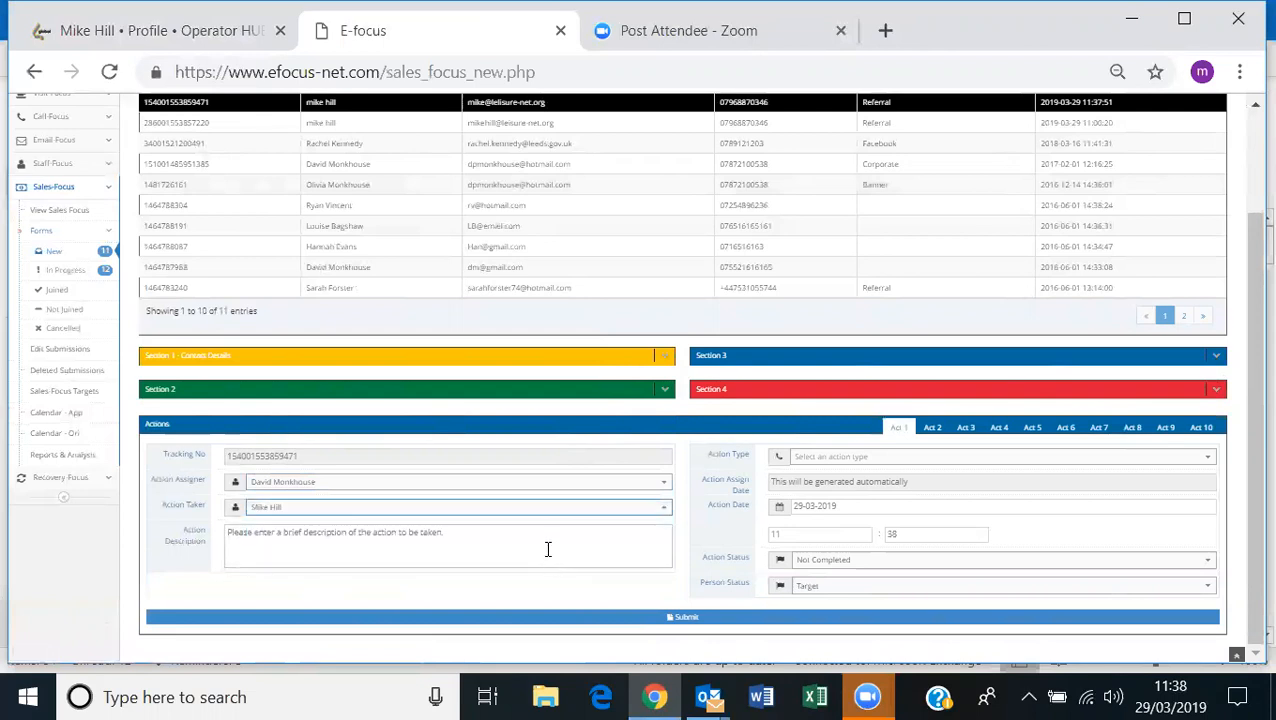
click(559, 541)
text(ple)
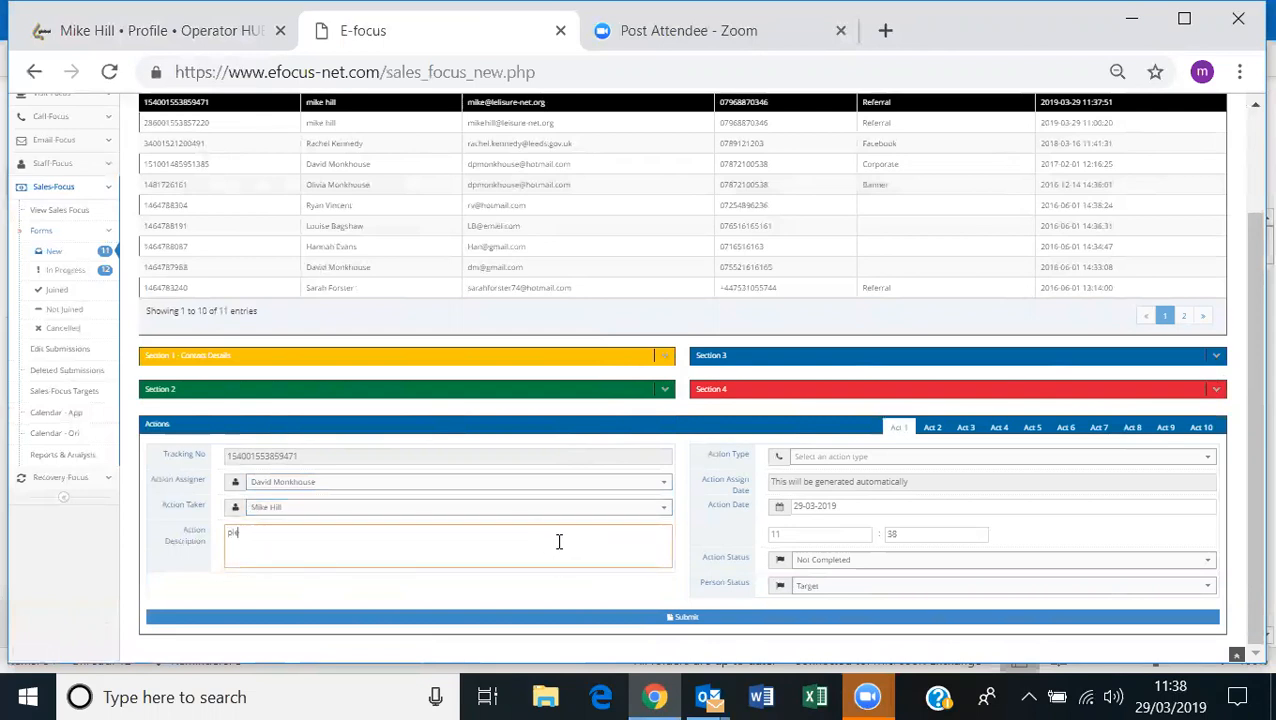
text(ase ring asap)
Set the action type to Phone and the action time to 16:33 on 29-03-2019.
click(906, 457)
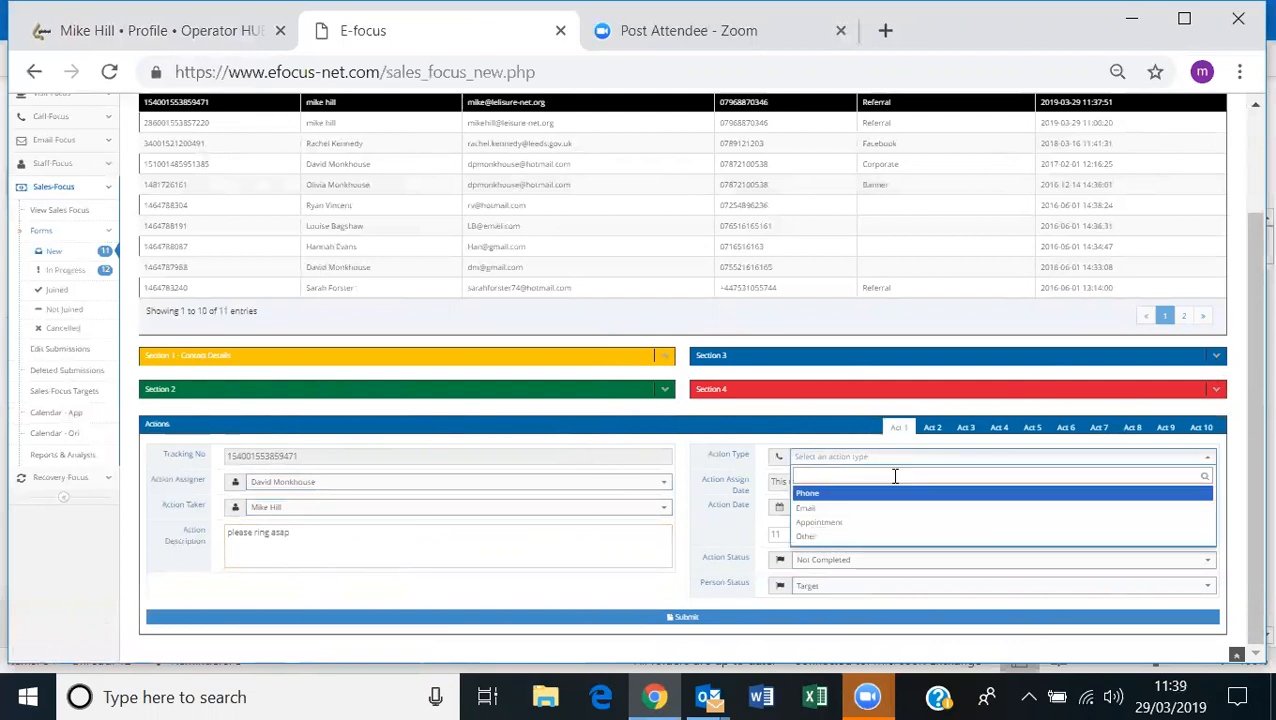
click(890, 494)
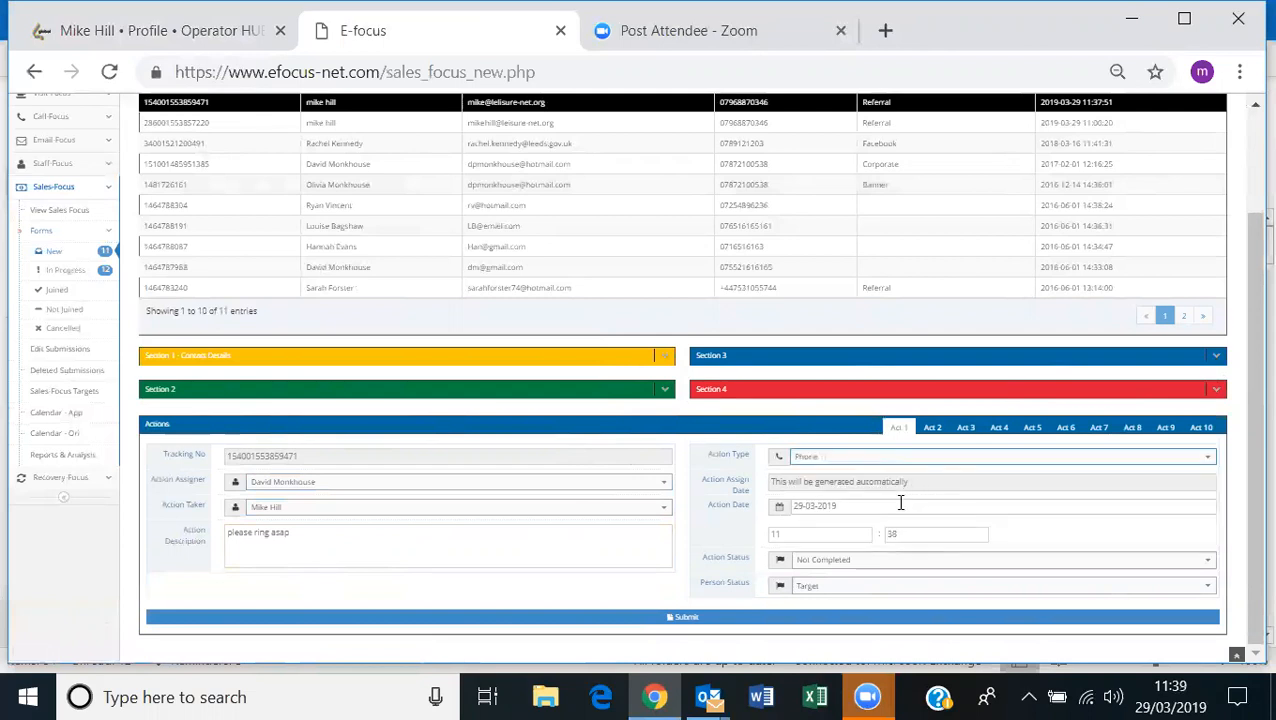
click(853, 507)
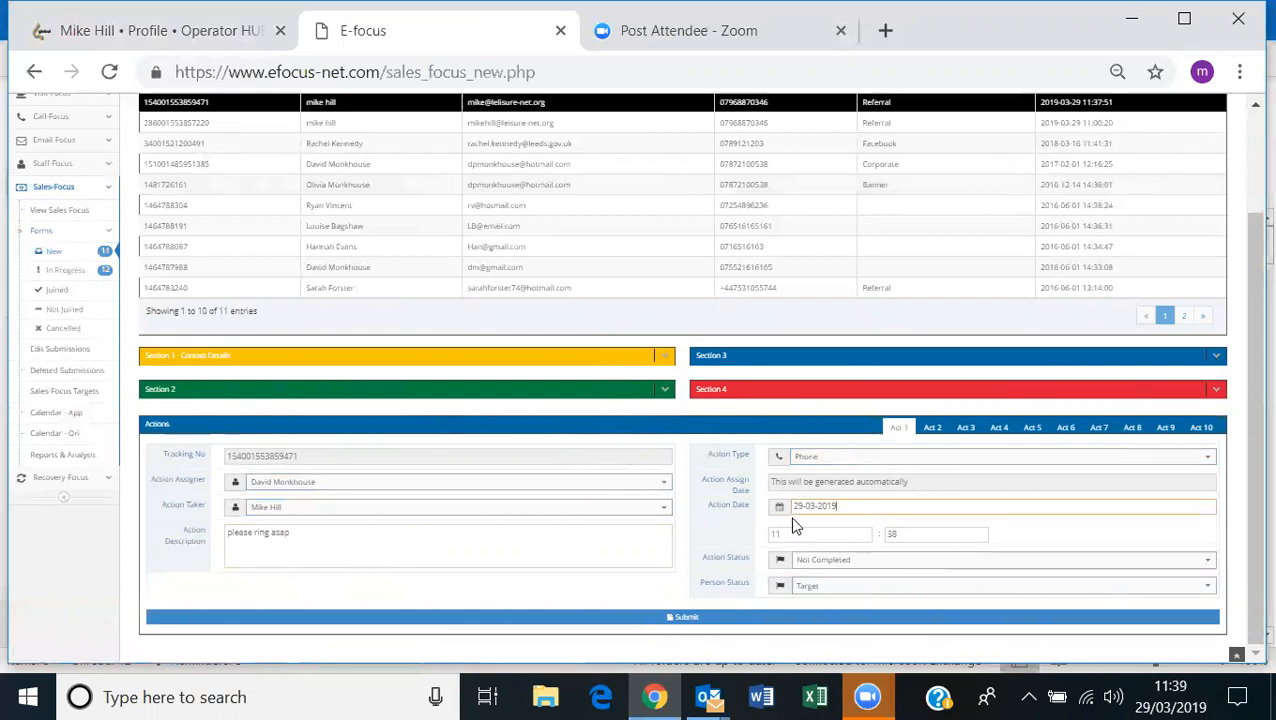
click(865, 531)
click(865, 531)
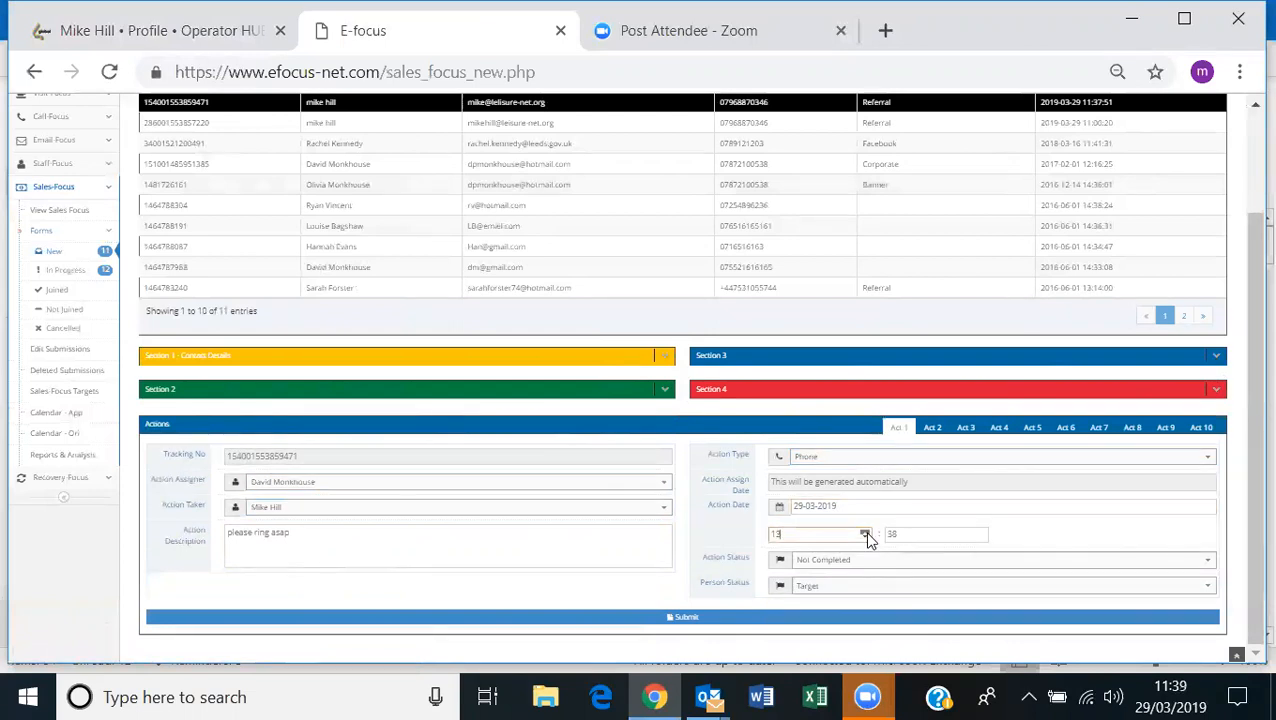
click(983, 539)
click(1023, 530)
Set the action status to Completed and submit the enquiry's first action.
click(1022, 563)
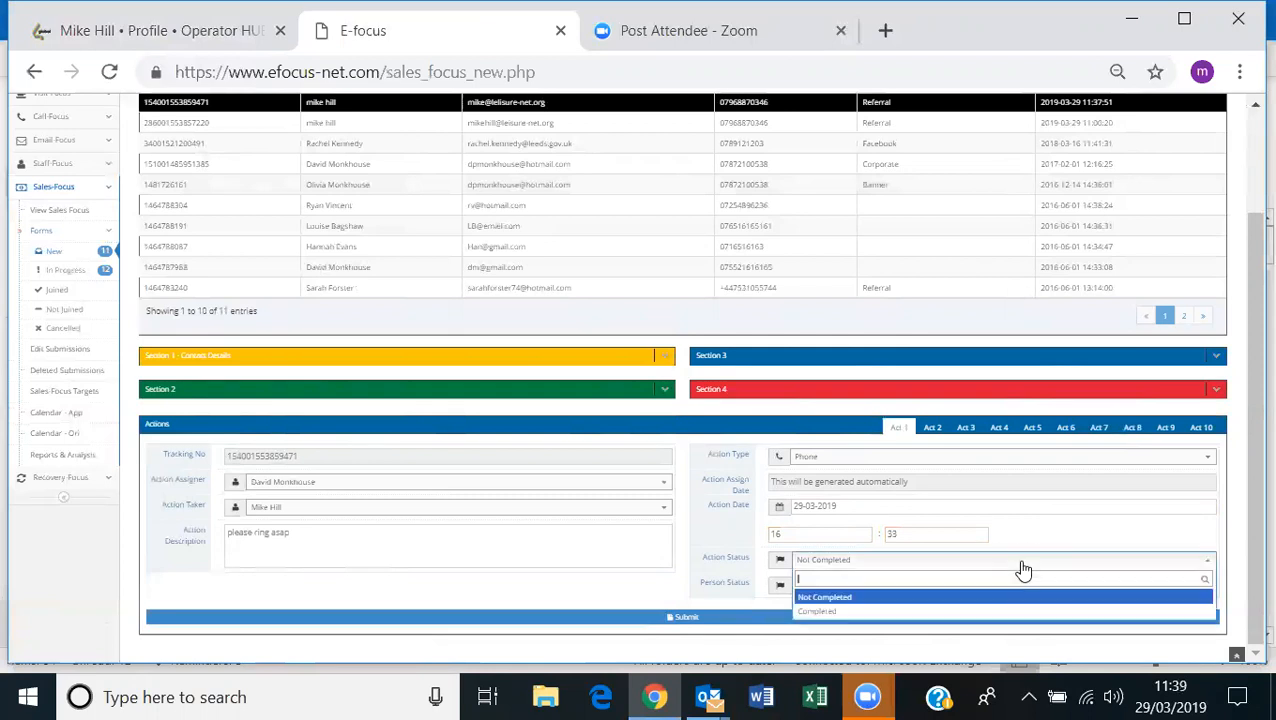
click(971, 608)
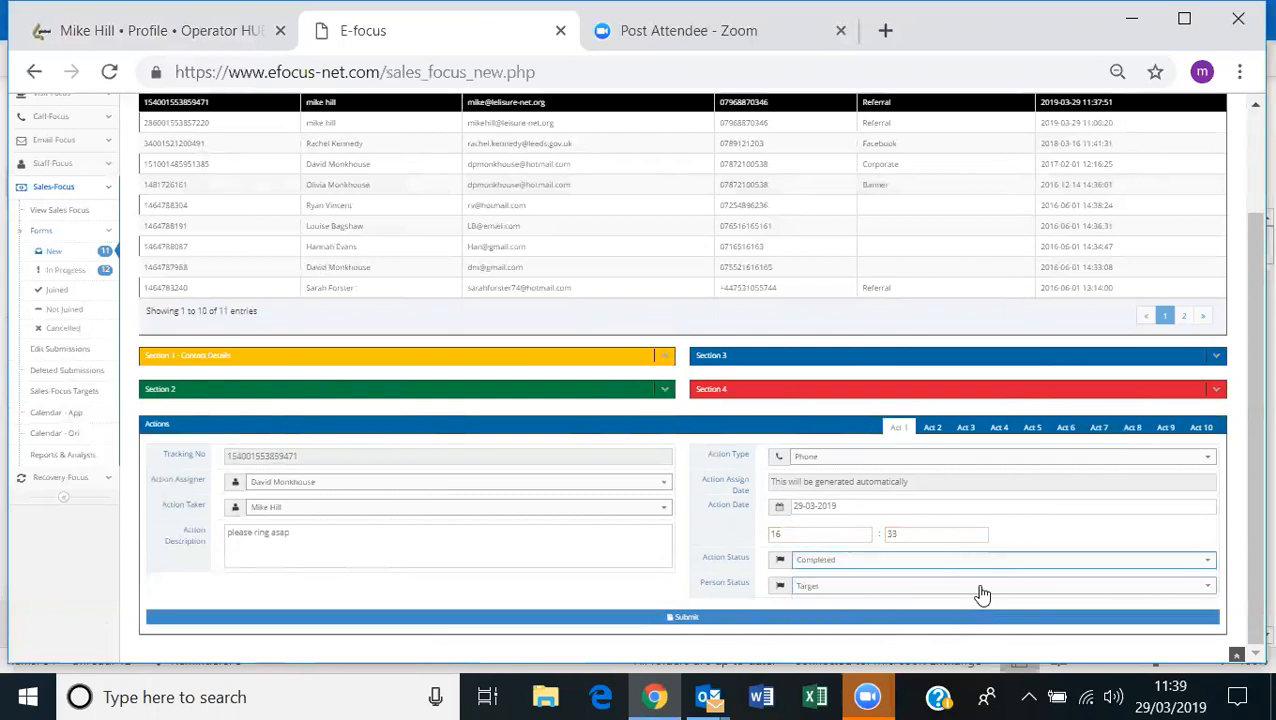
click(982, 590)
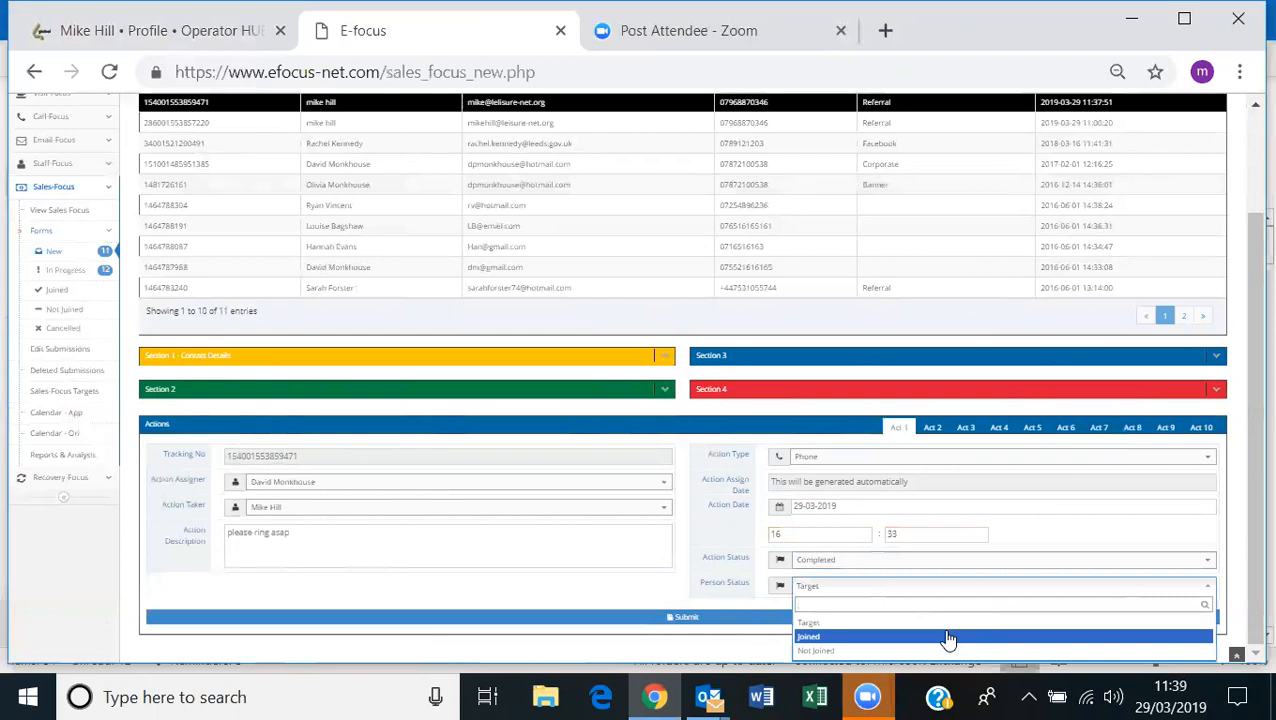
click(1242, 552)
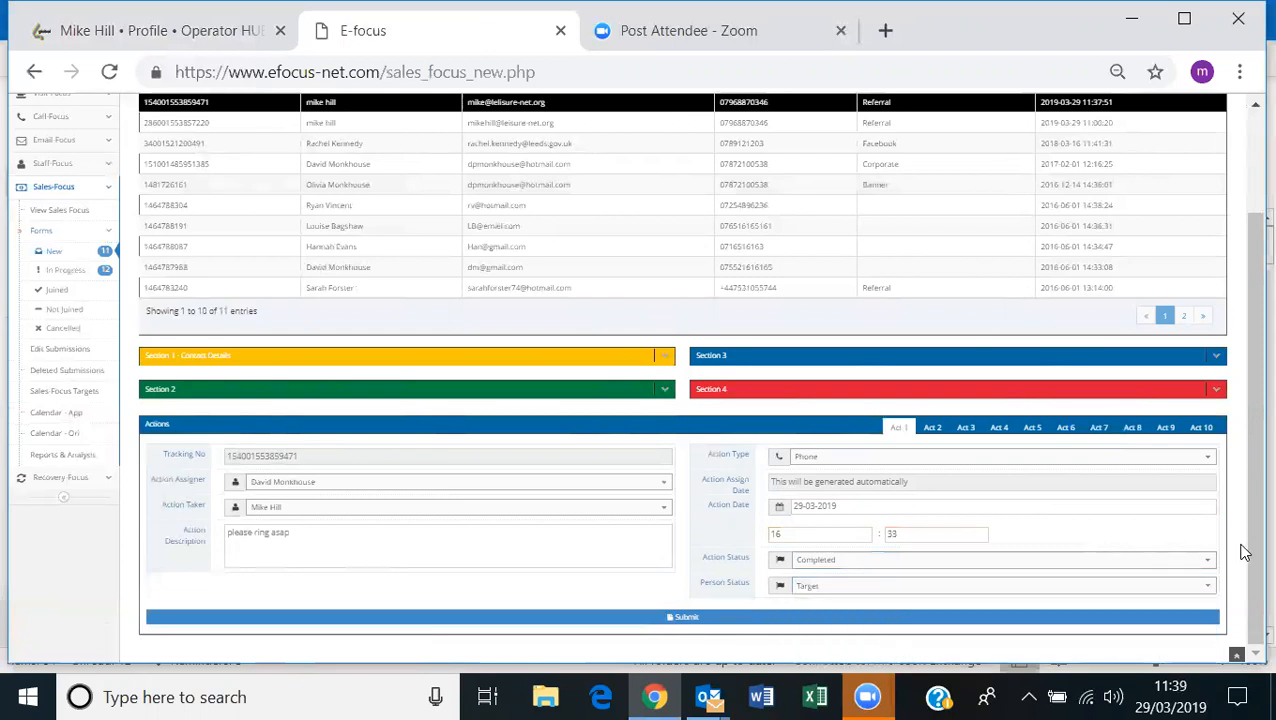
click(707, 619)
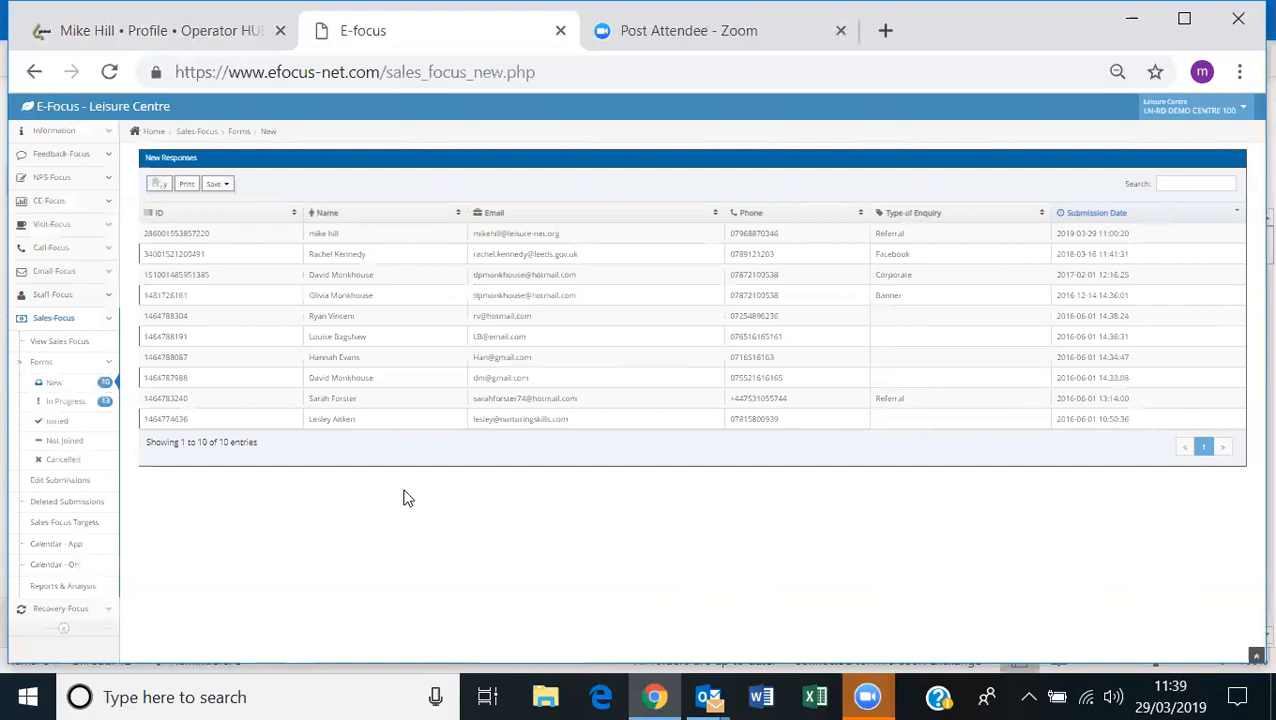
Open the In Progress forms, select the first hot enquiry and check its contact details section.
click(60, 405)
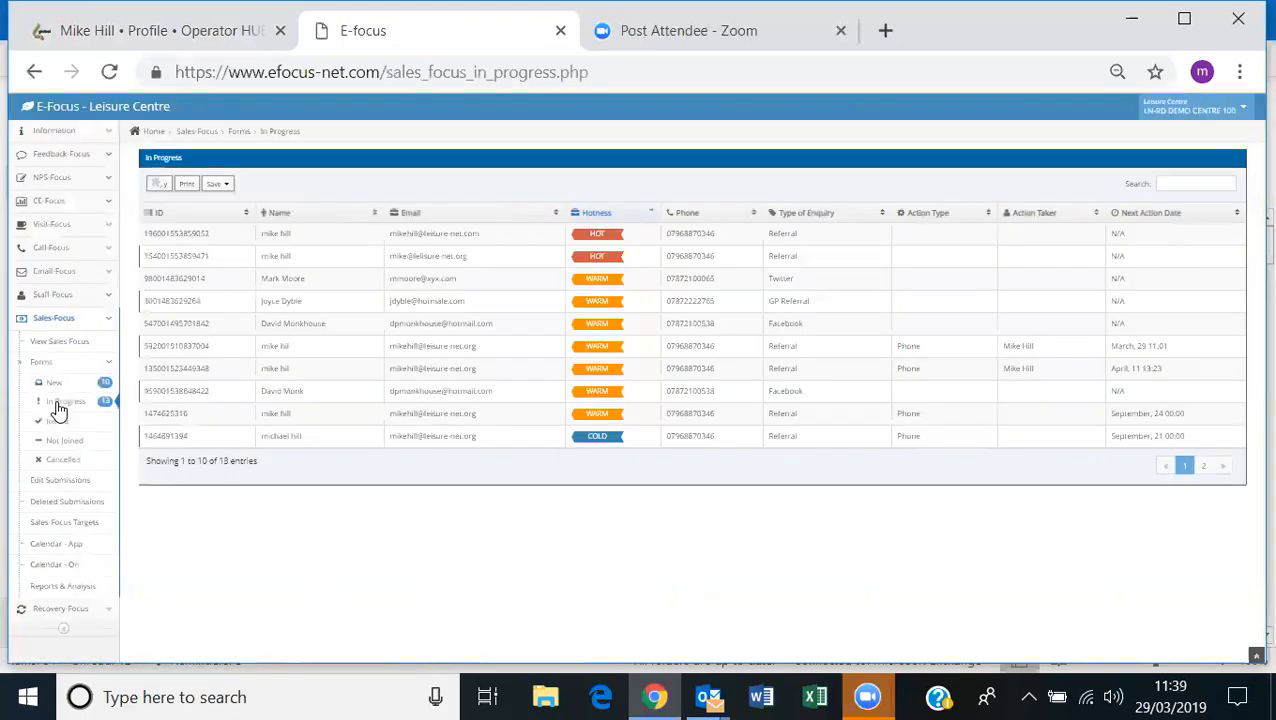
click(452, 236)
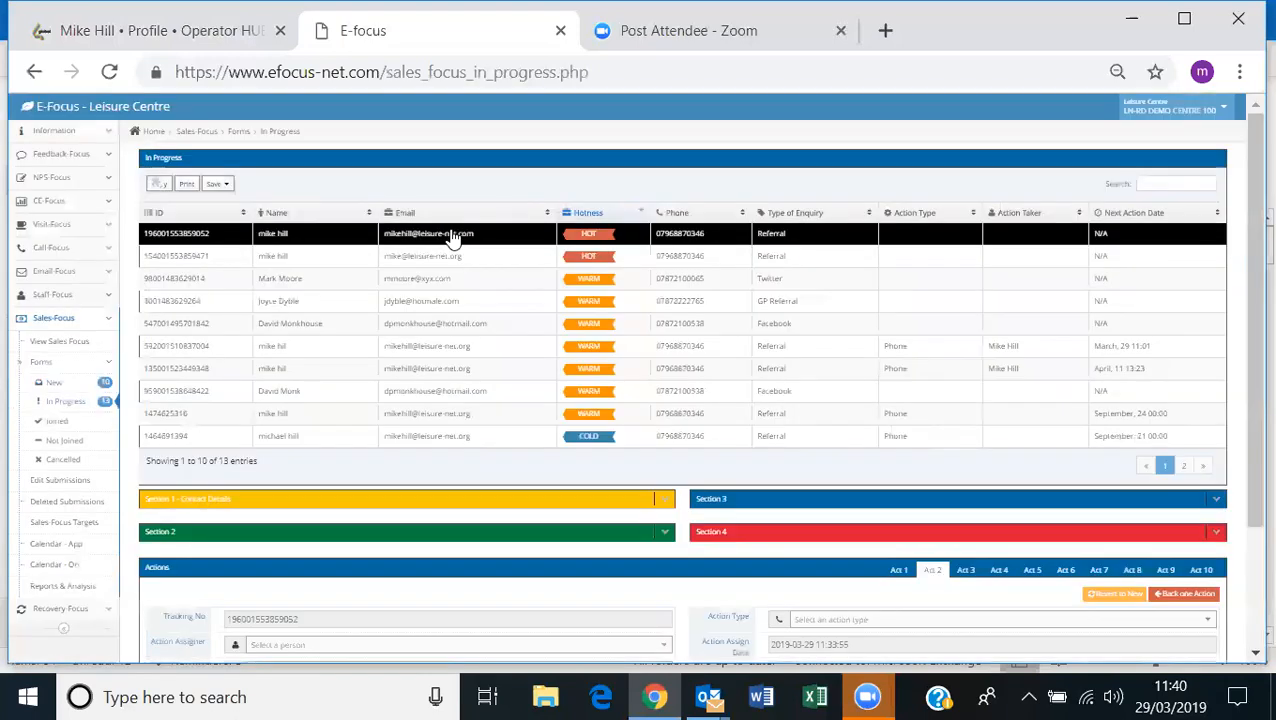
click(666, 500)
click(666, 500)
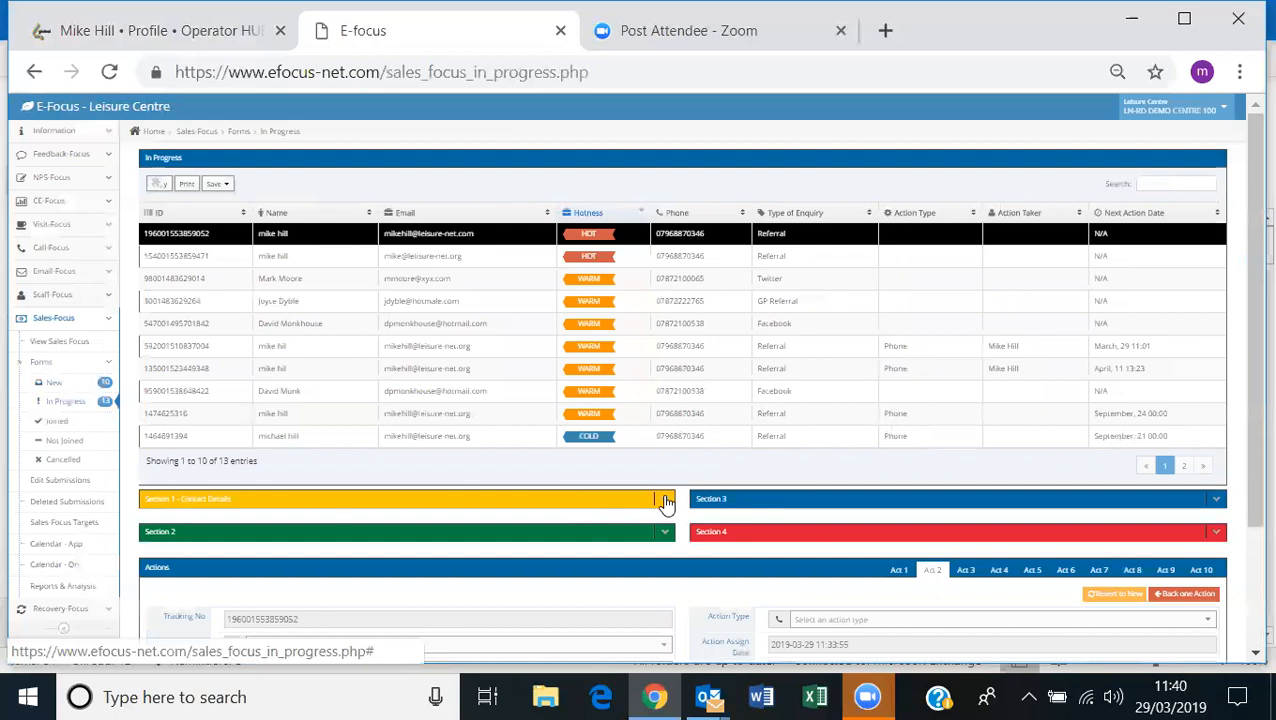
Review the enquiry's first recorded action and return to its second action.
scroll(667, 502, down, 3)
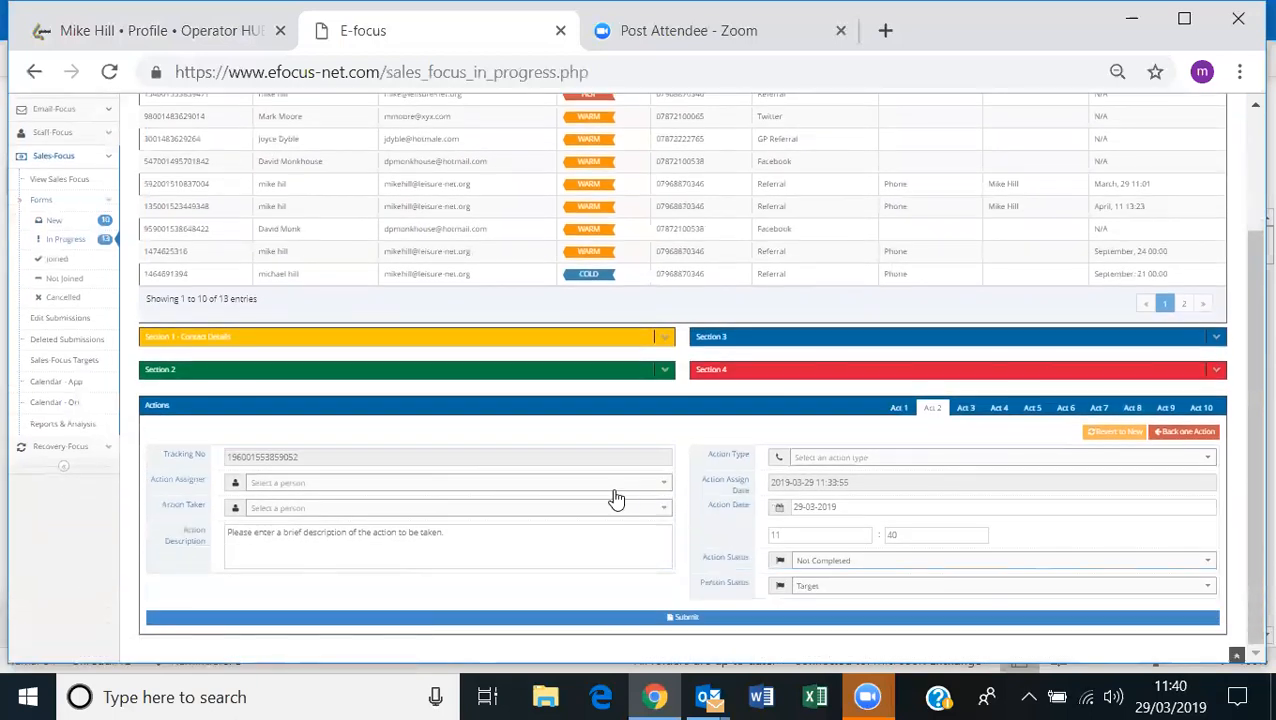
click(905, 411)
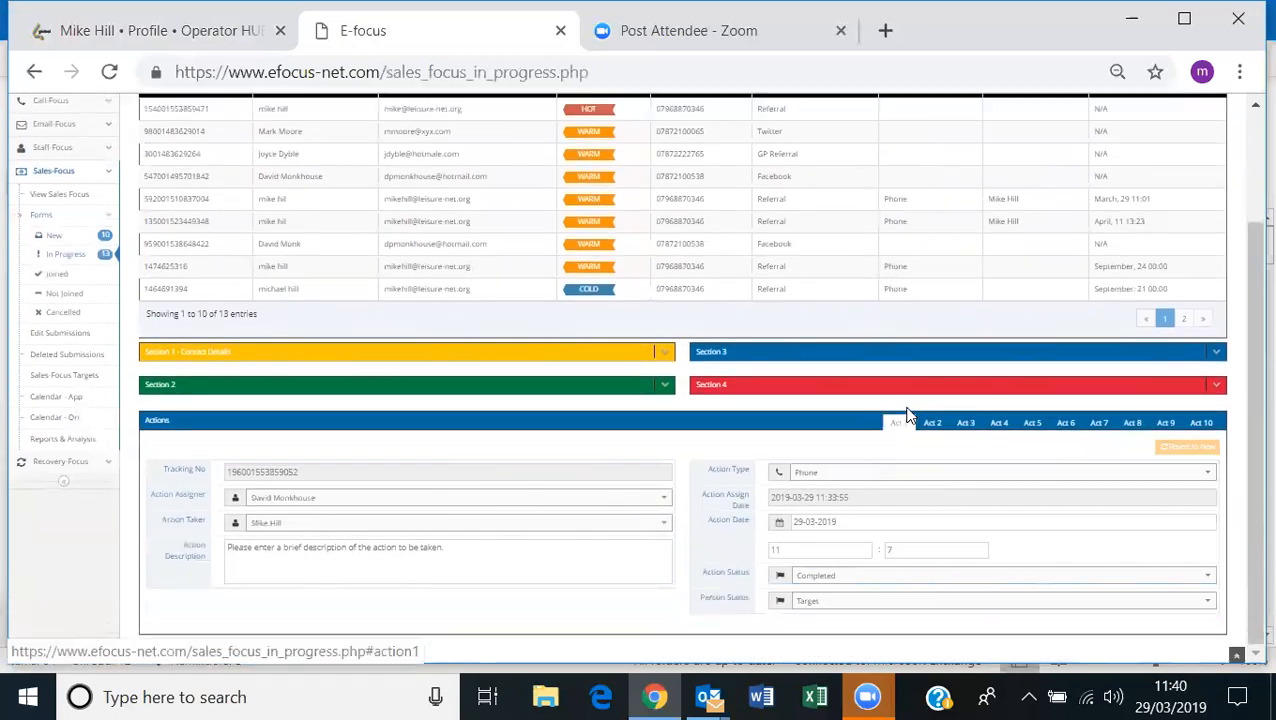
click(930, 424)
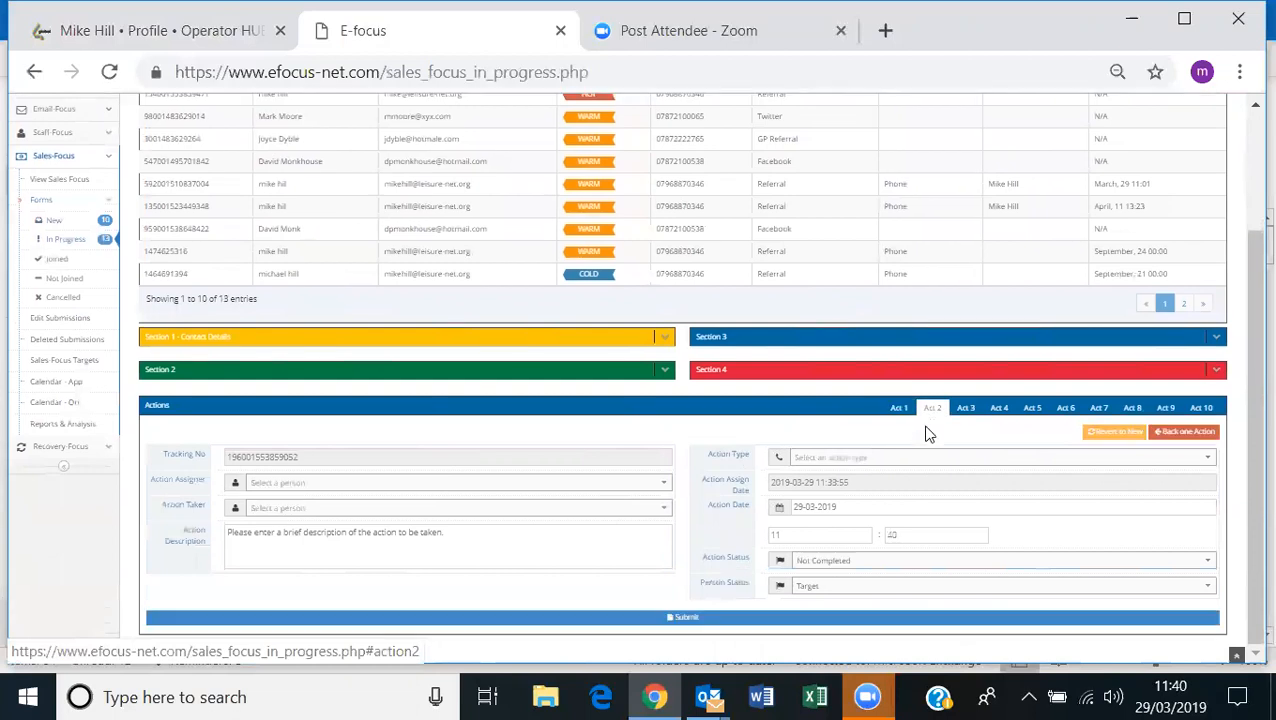
Set the second listed person as both assigner and taker of Act 2, describing that the prospect was rung and an appointment booked.
click(415, 486)
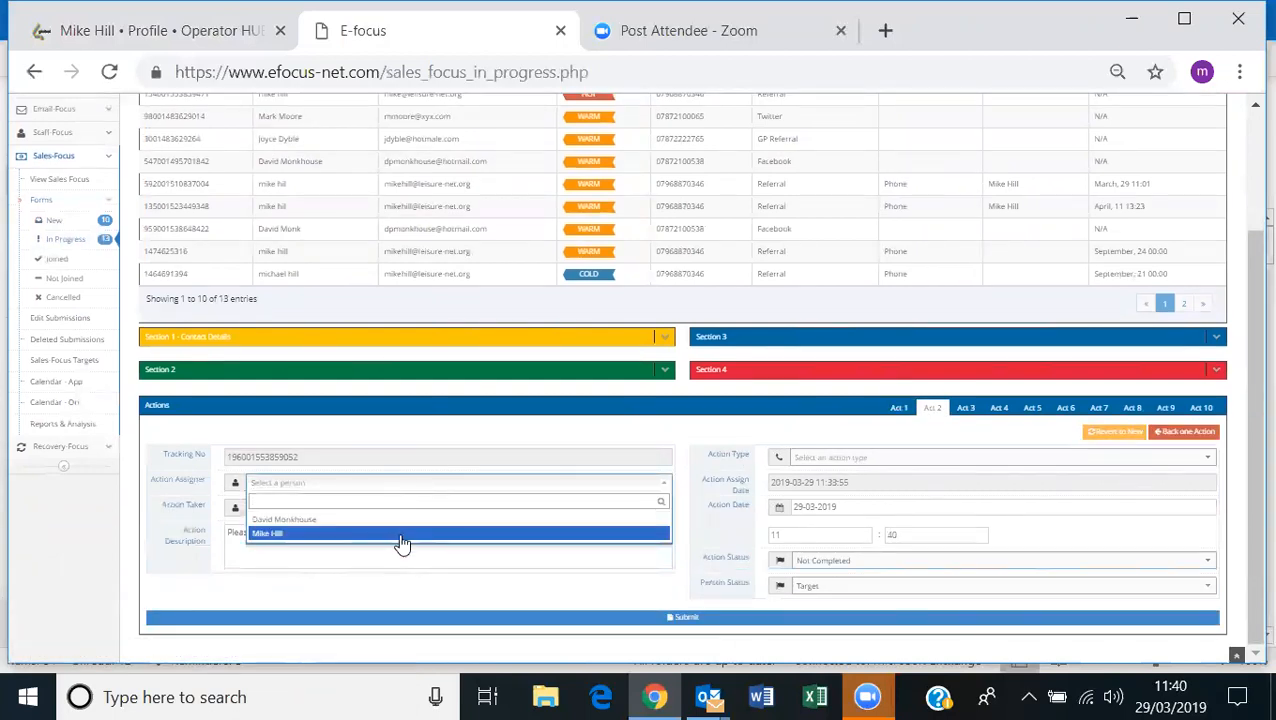
click(401, 533)
click(418, 510)
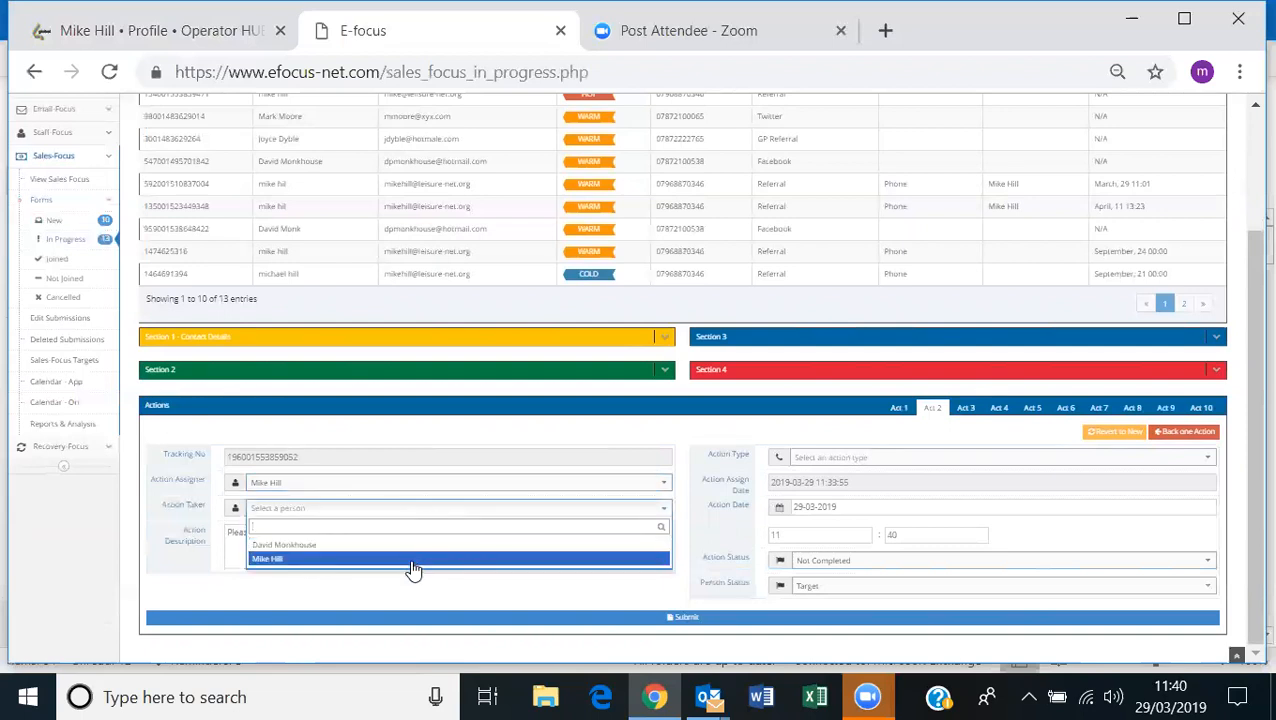
click(413, 562)
click(460, 538)
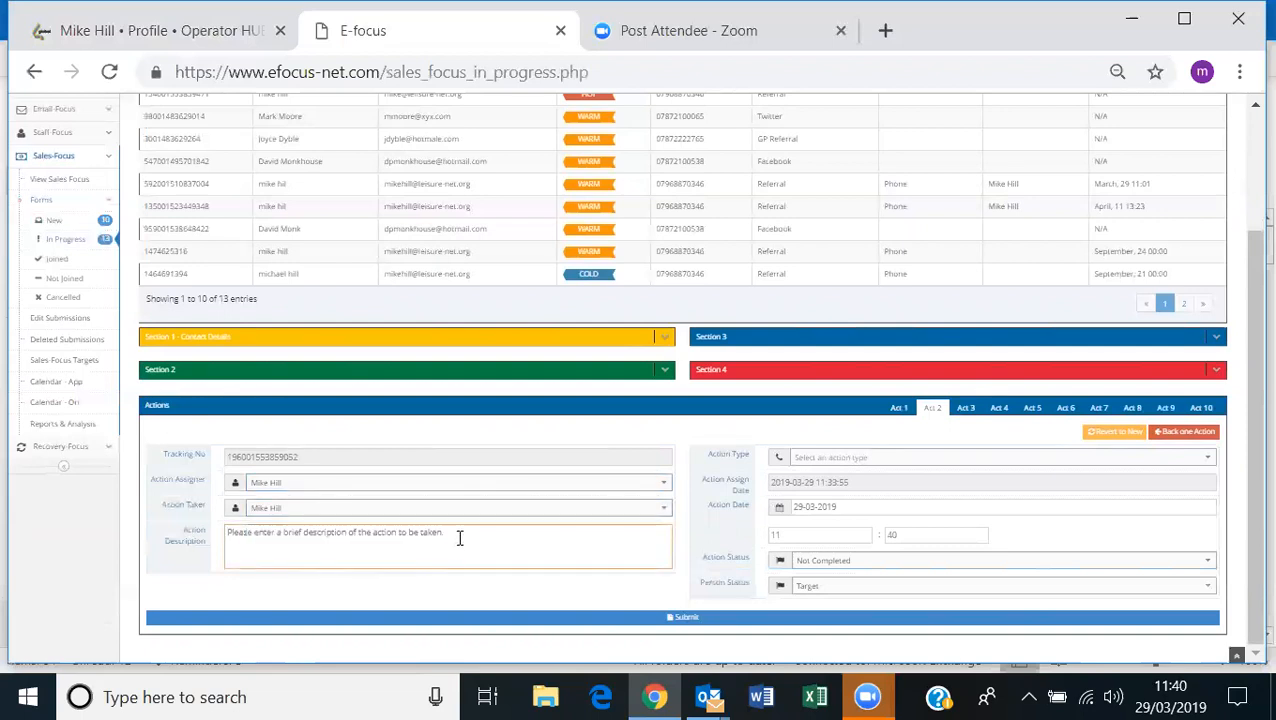
text(rung m)
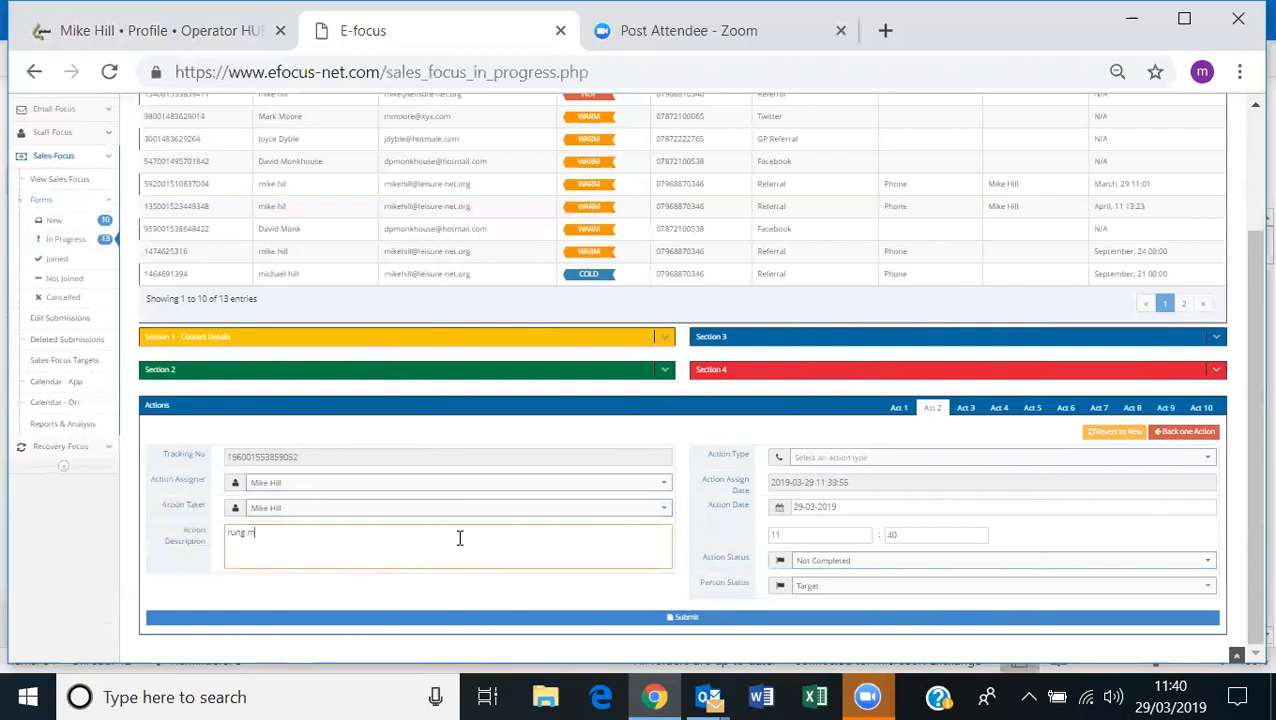
text(ike and booked appointment)
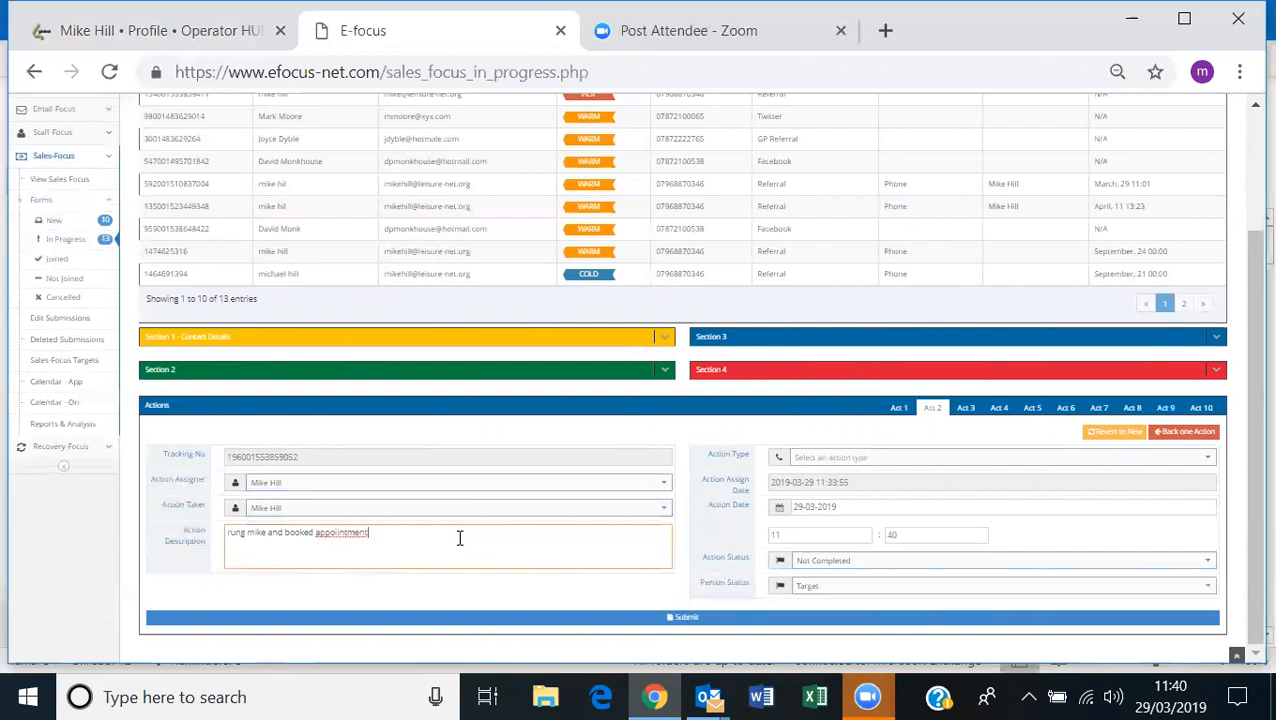
Set Act 2's action type to Appointment, its date to 06-05-2019 and its time to 10:40.
click(996, 462)
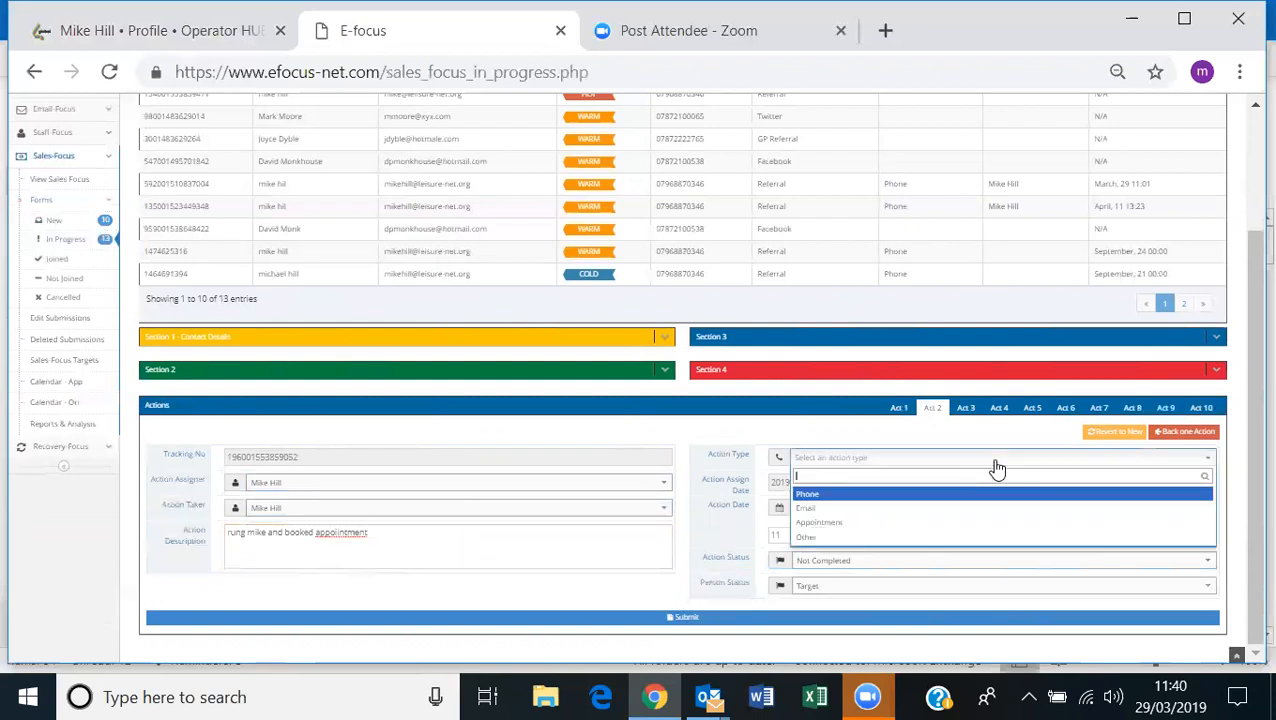
click(952, 523)
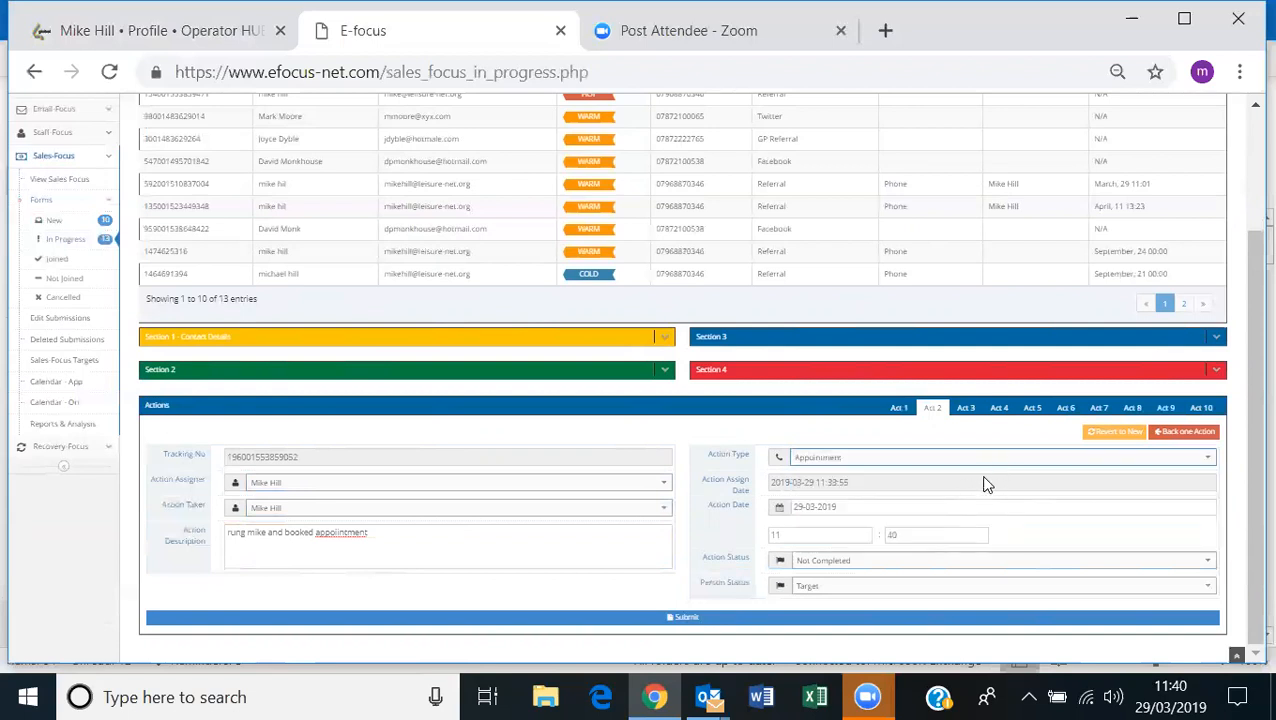
click(882, 537)
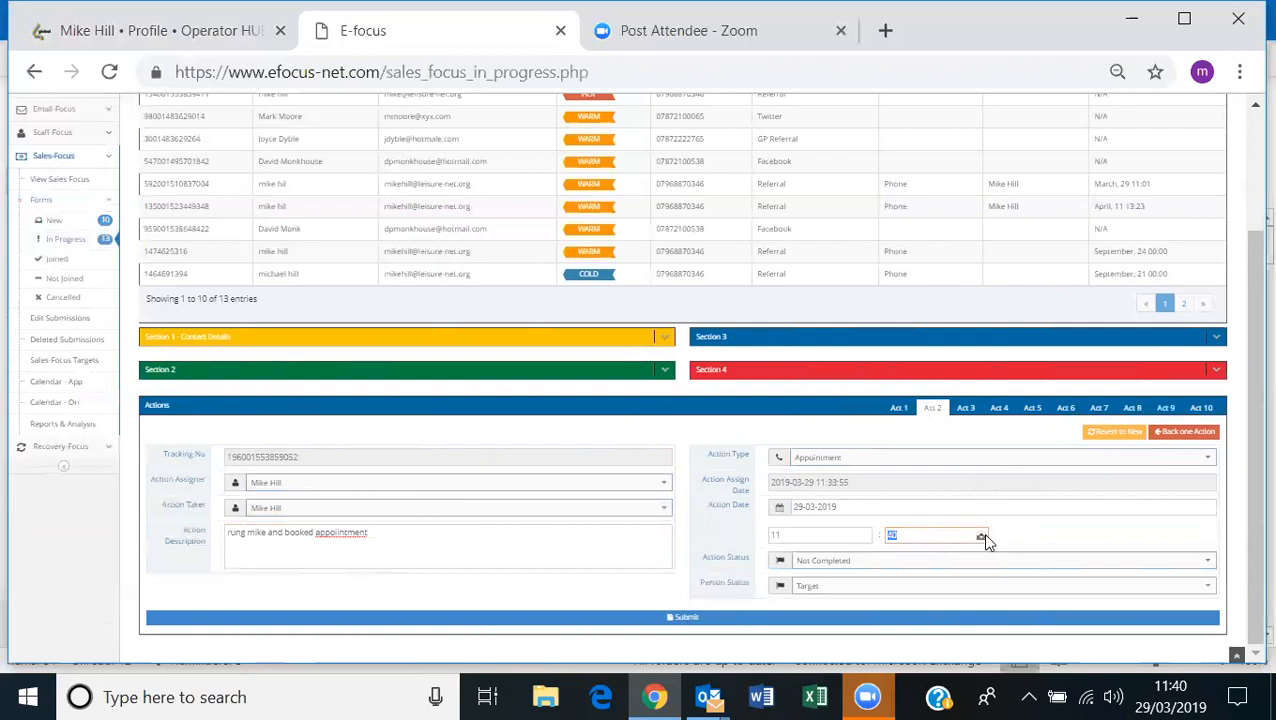
click(864, 540)
click(778, 508)
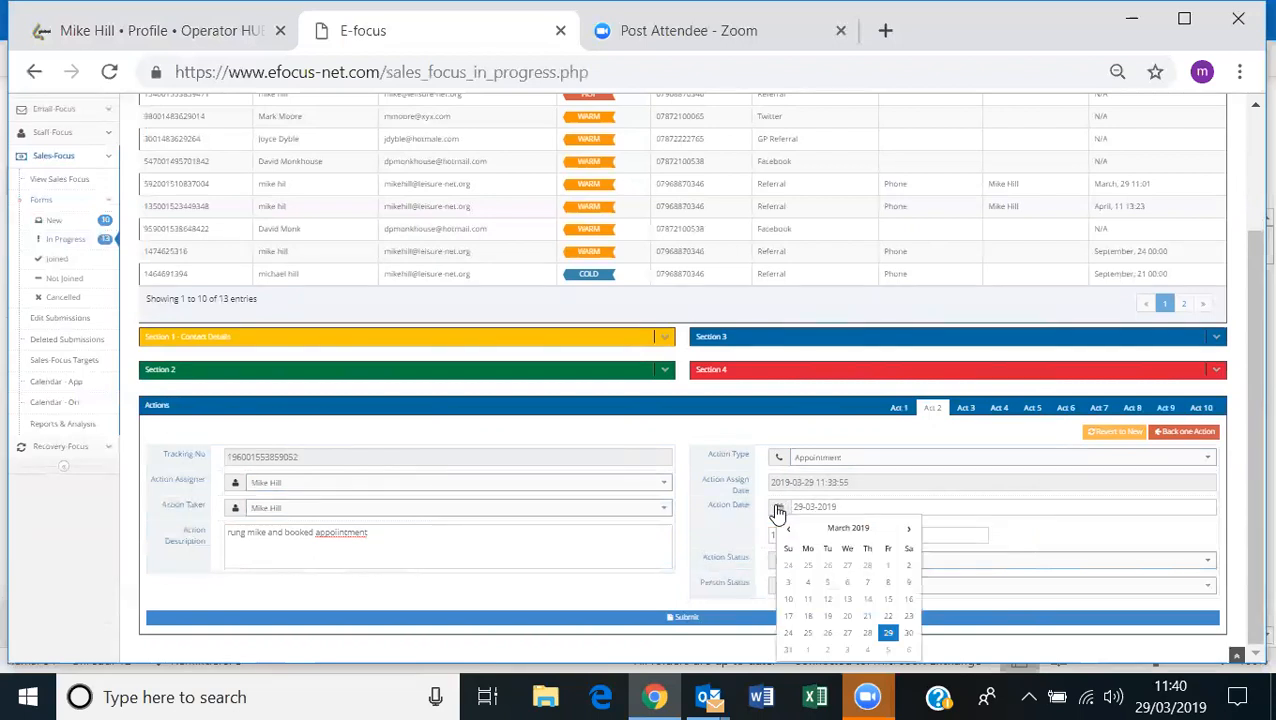
click(808, 652)
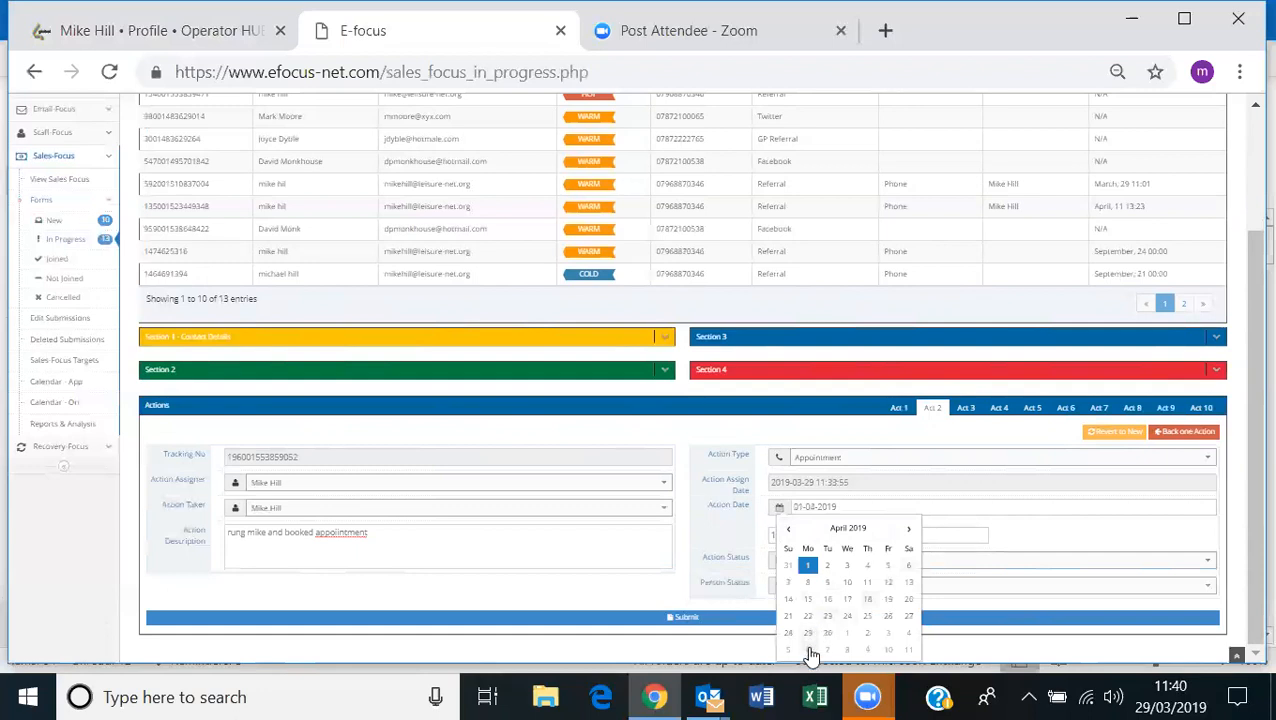
click(809, 651)
click(1036, 549)
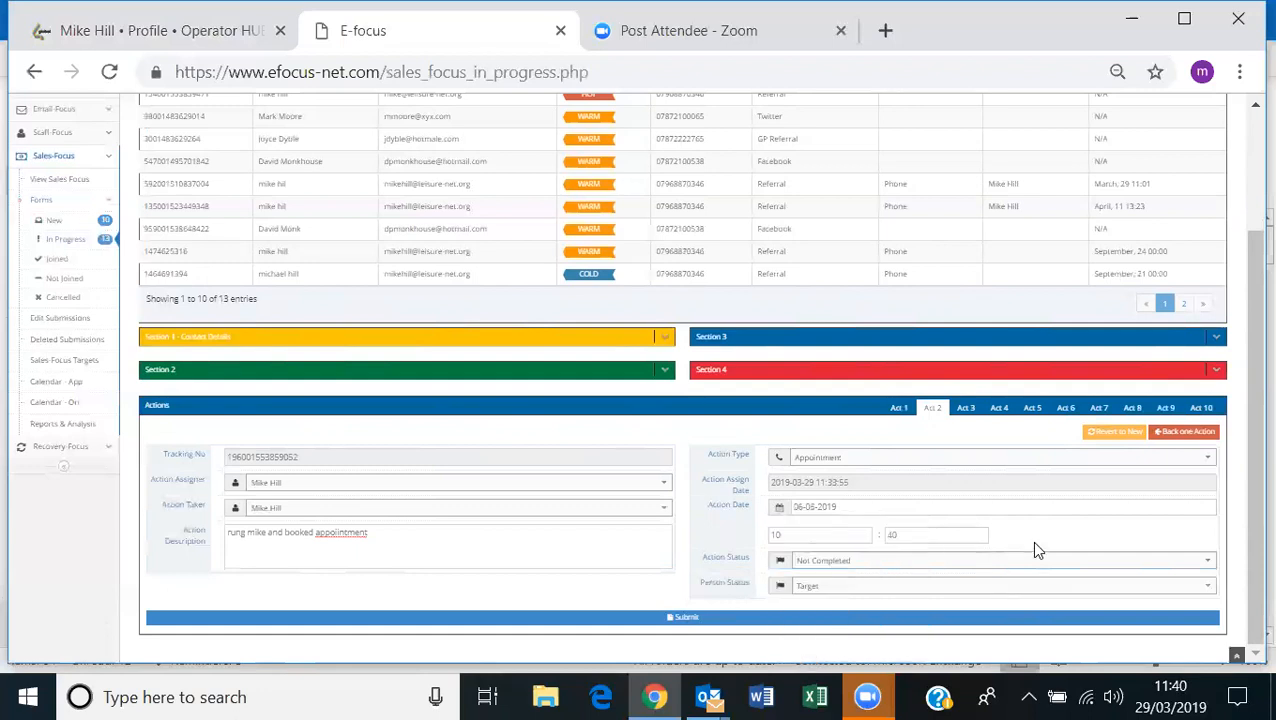
Set Act 2's action status to Completed and submit the action.
click(1020, 563)
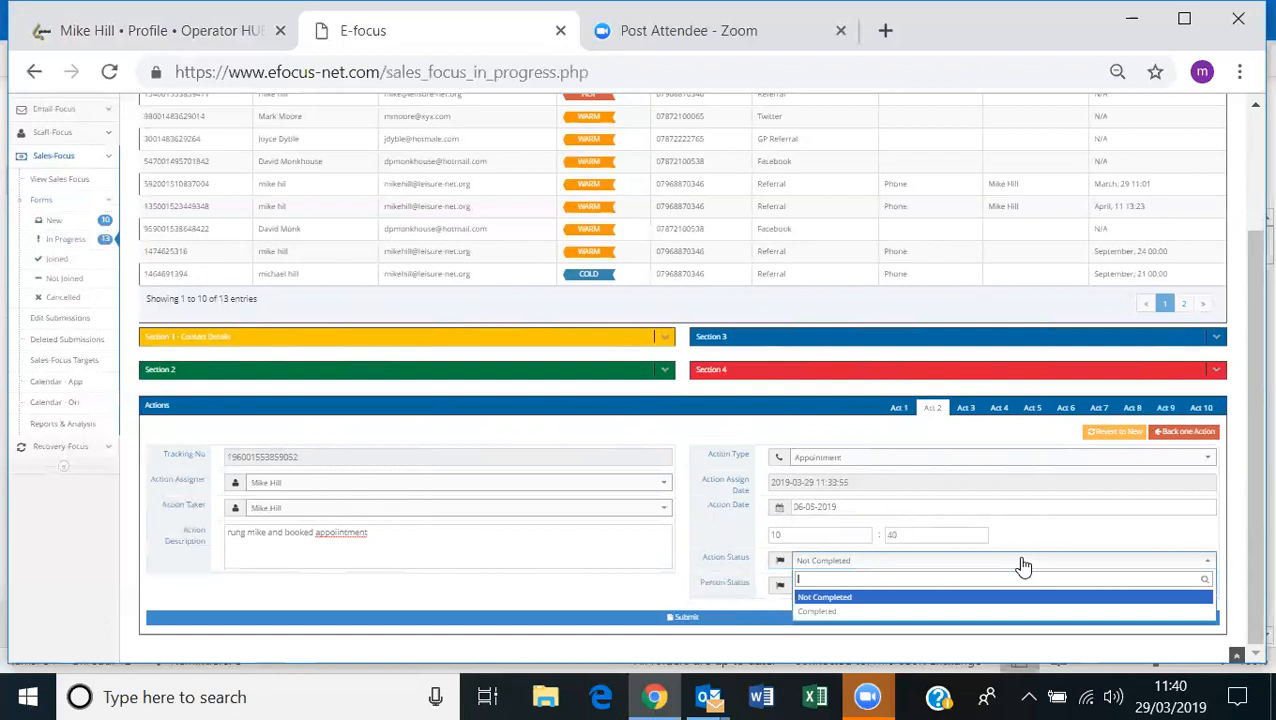
click(990, 611)
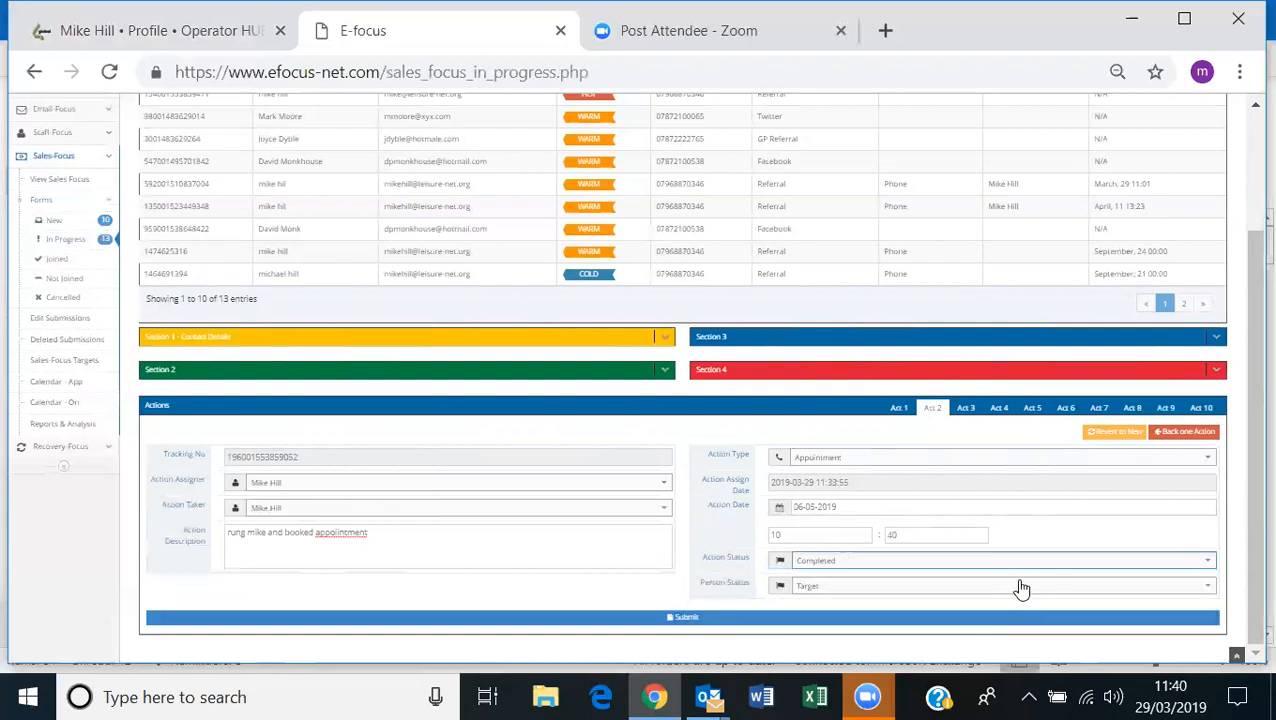
click(997, 617)
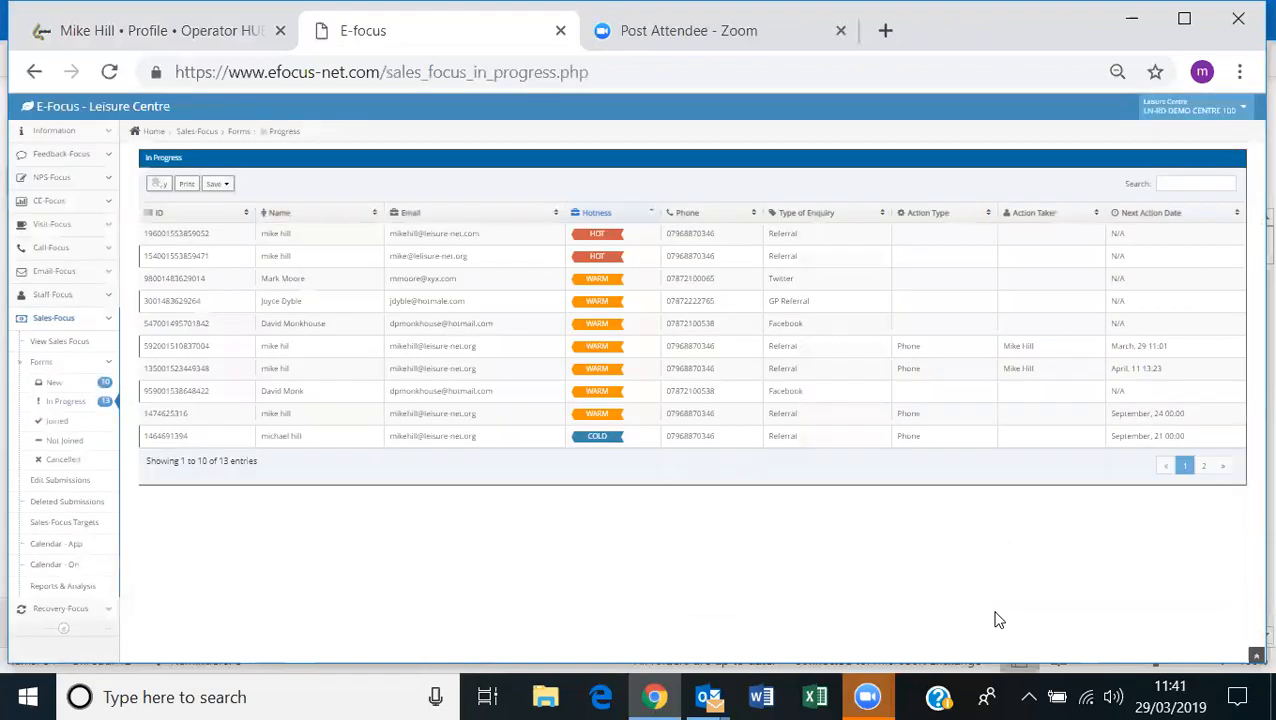
View the sales appointments calendar for the week of 1–7 April 2019.
click(77, 552)
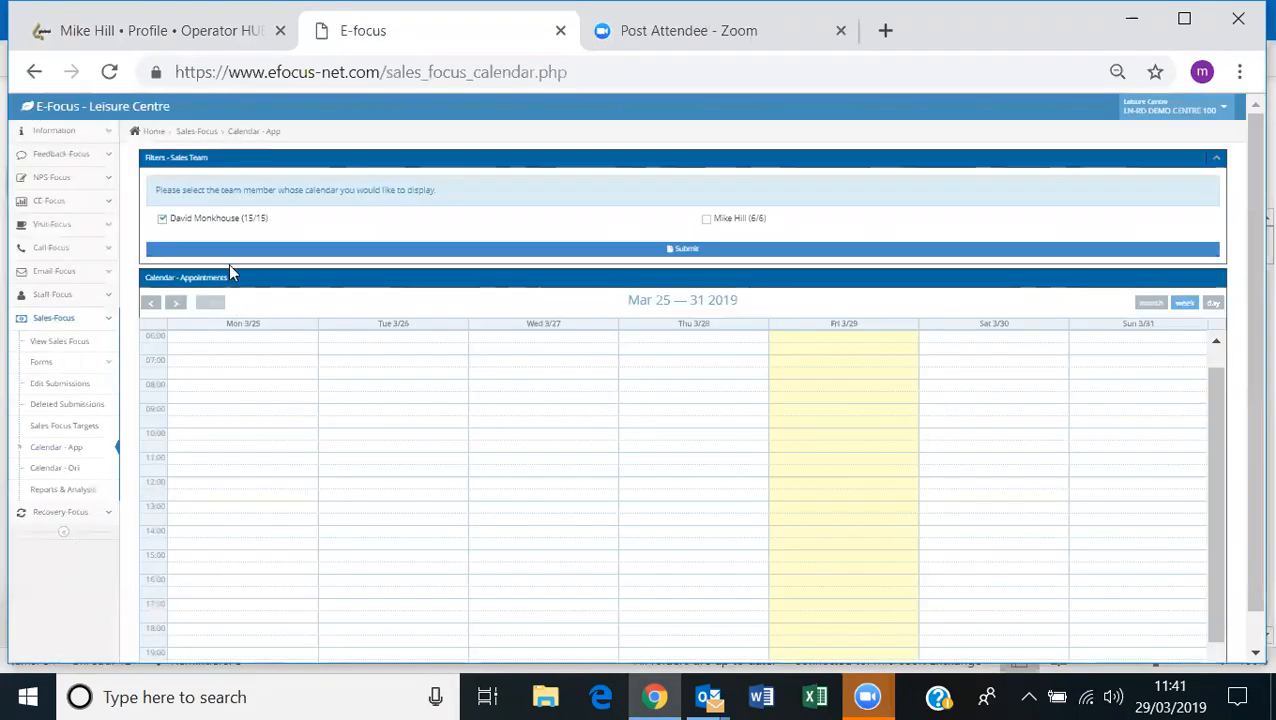
click(178, 304)
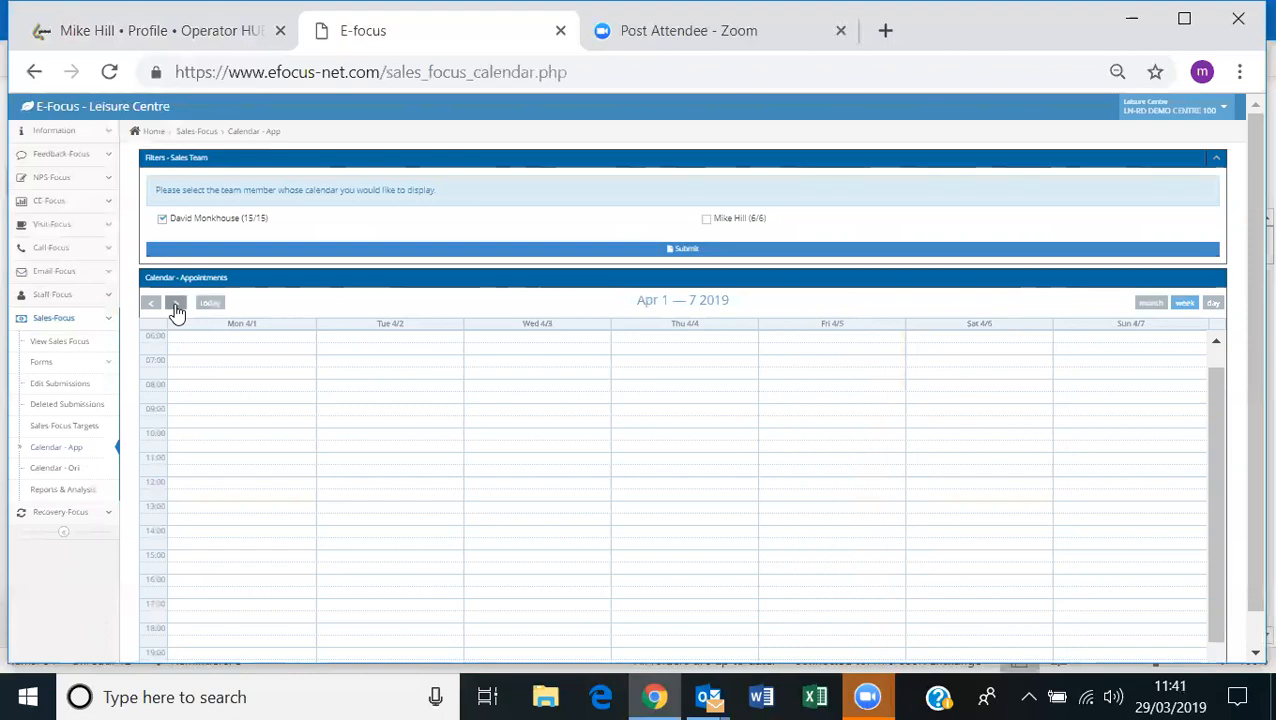
scroll(353, 455, up, 2)
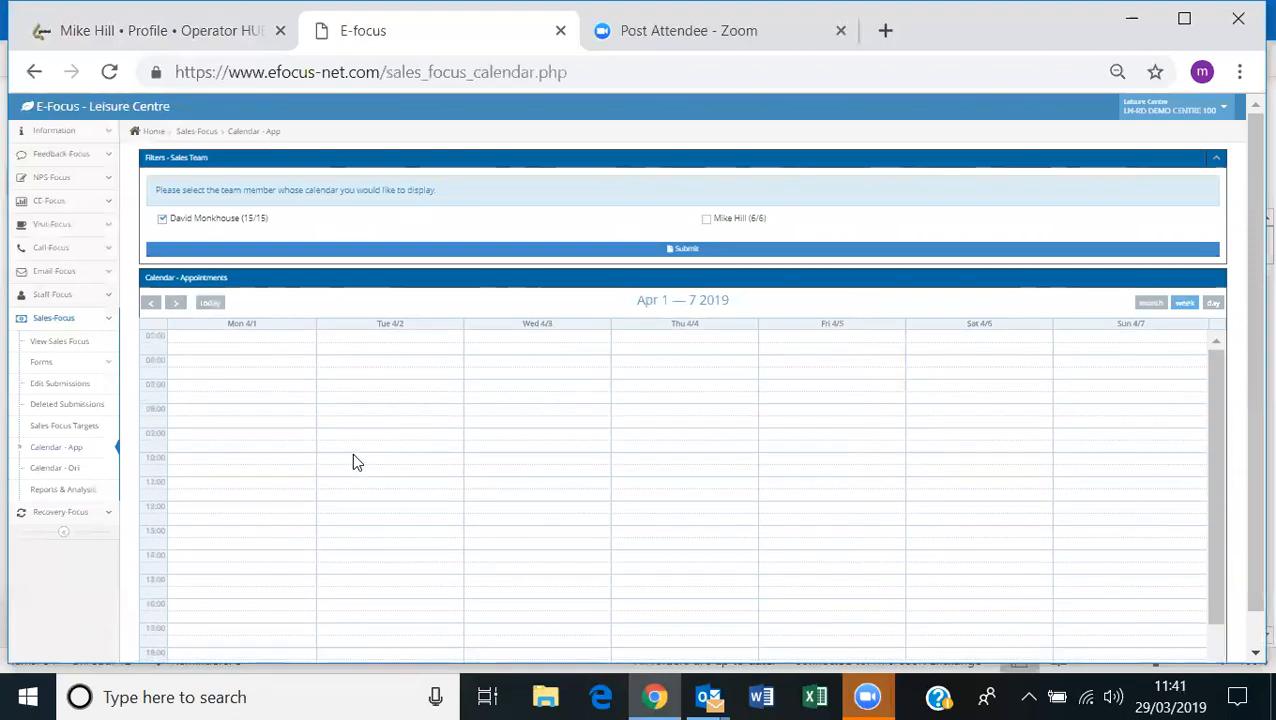
Return to the In Progress forms and reopen the first hot enquiry for its third action.
click(60, 366)
click(64, 403)
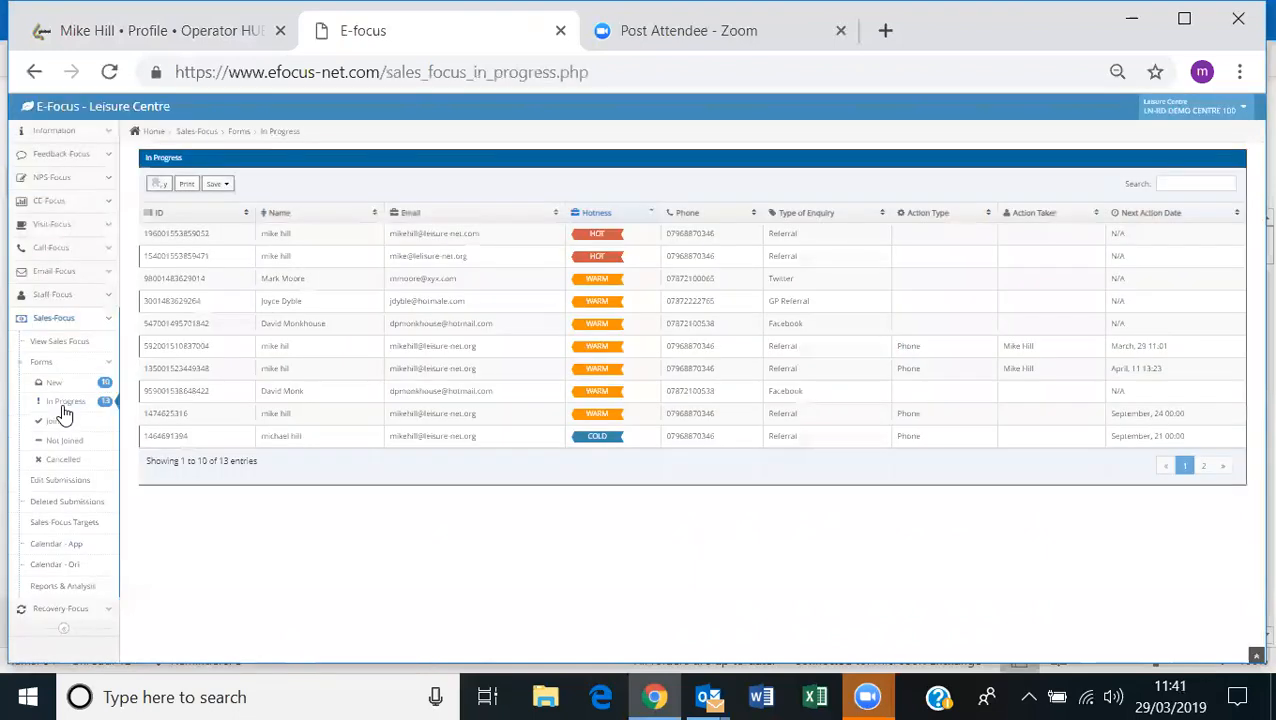
click(448, 237)
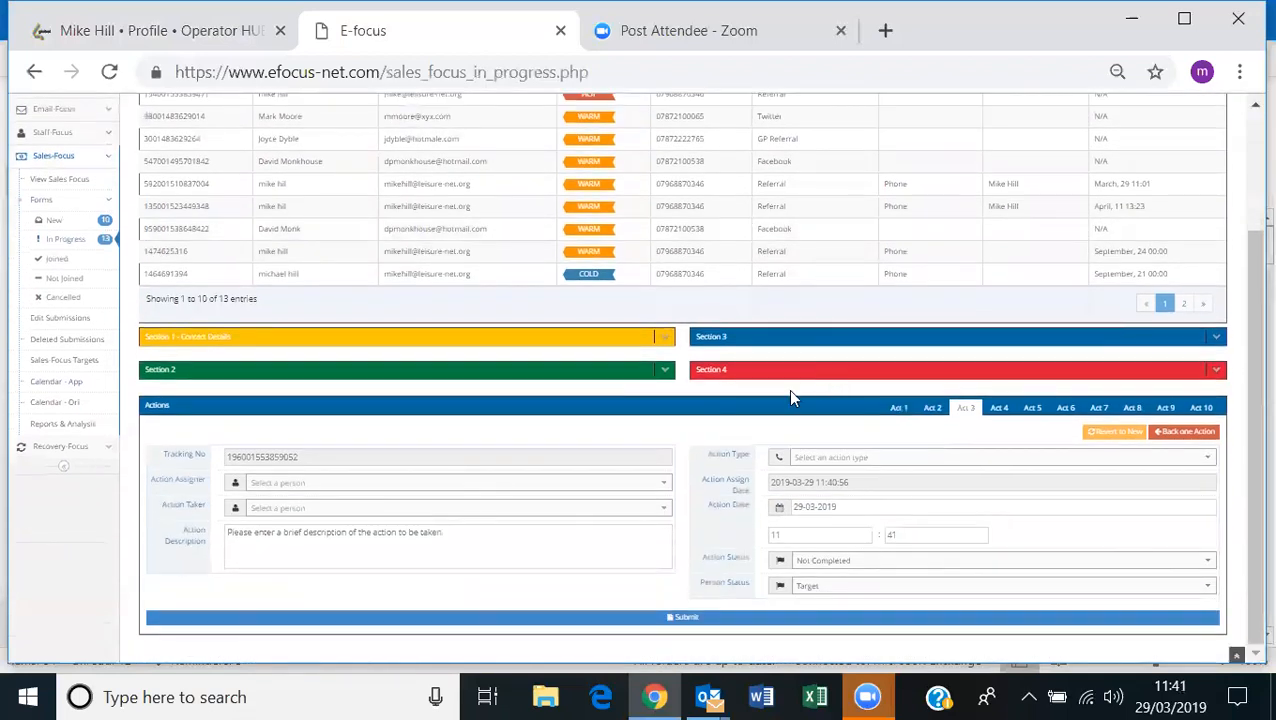
Set the second listed person as assigner and taker of Act 3, with the description "did tour and member joined".
click(657, 485)
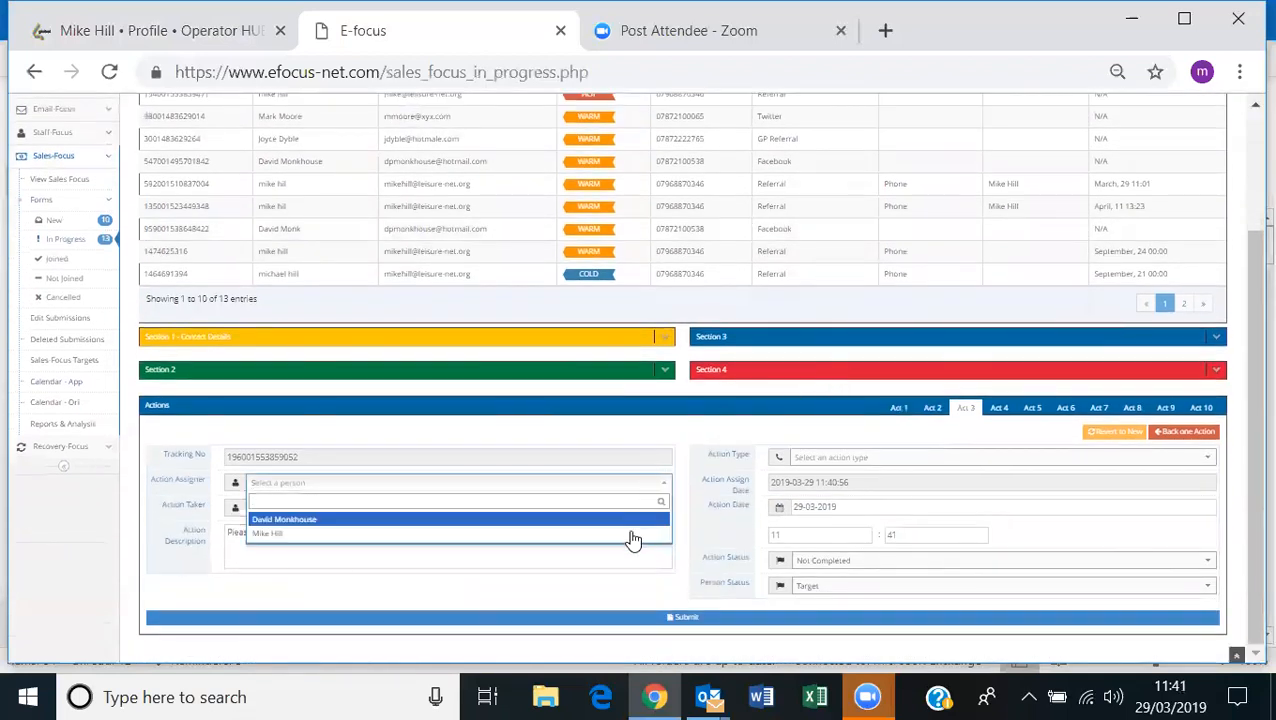
click(632, 534)
click(660, 516)
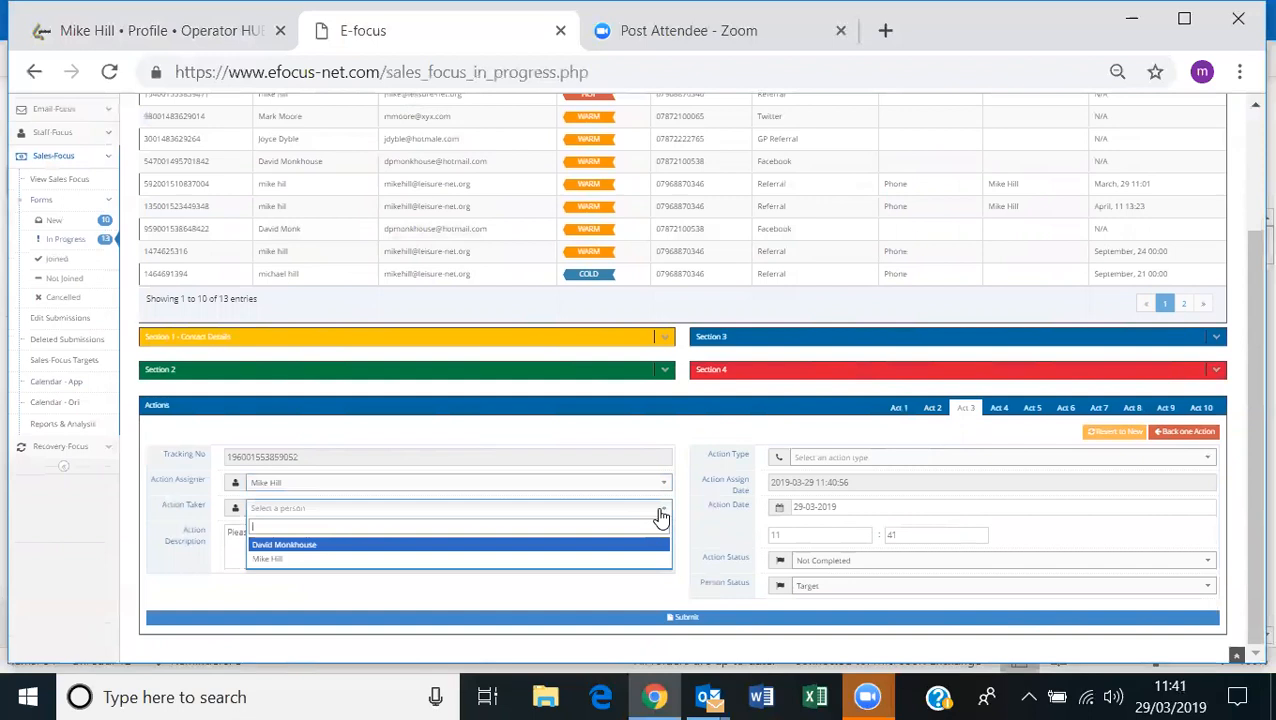
click(630, 558)
click(607, 541)
text(did tour and meme)
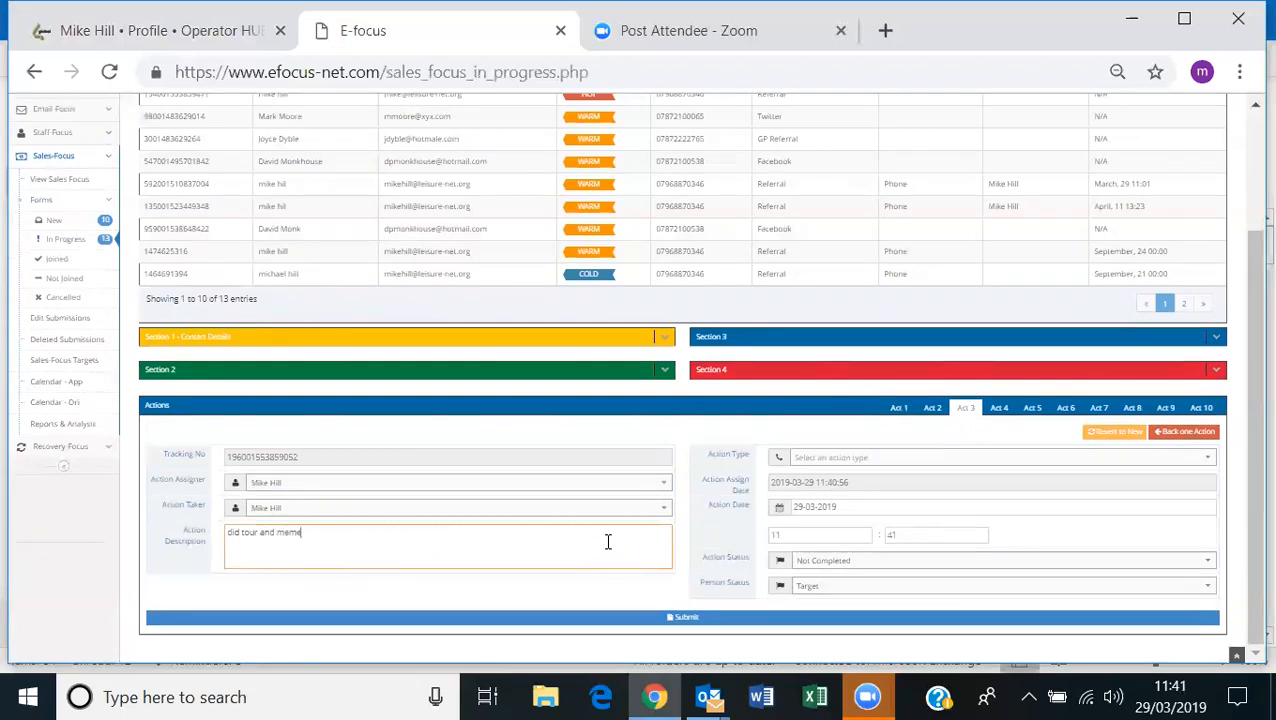
key(BackSpace)
text(ber joined)
Set Act 3's action type to Appointment, action status to Completed and person status to Joined, and submit it.
click(888, 462)
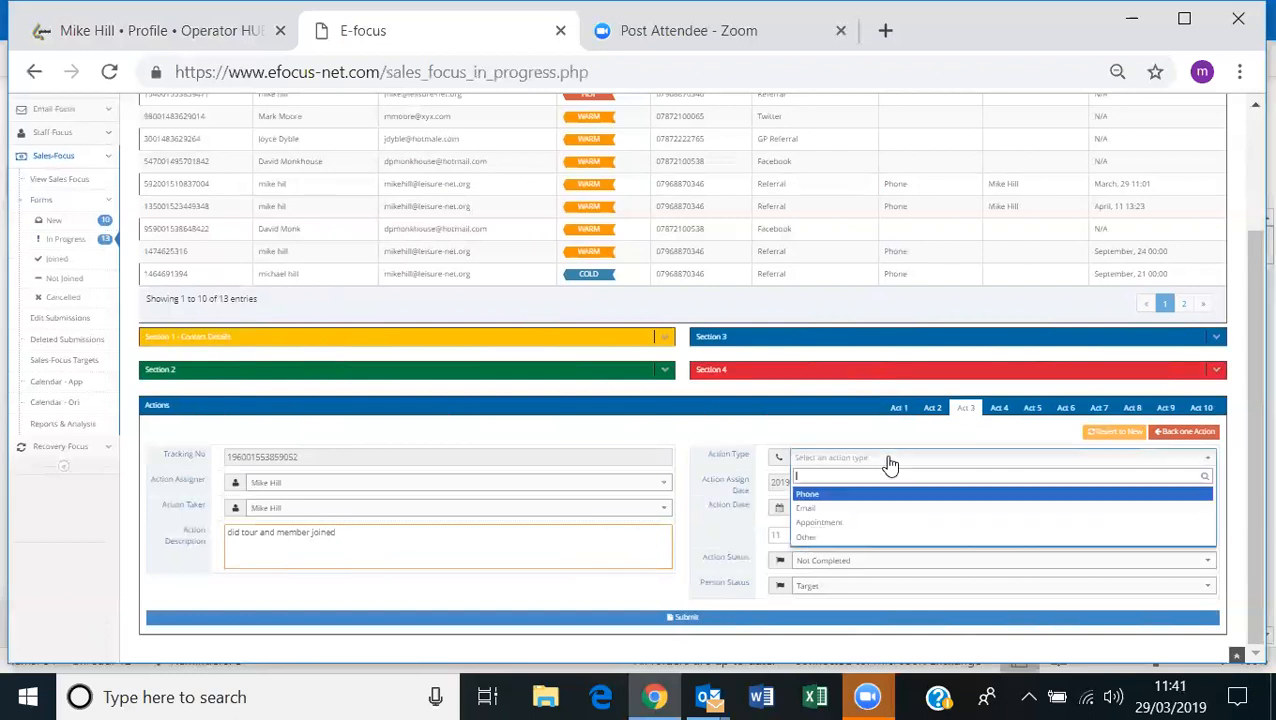
click(858, 524)
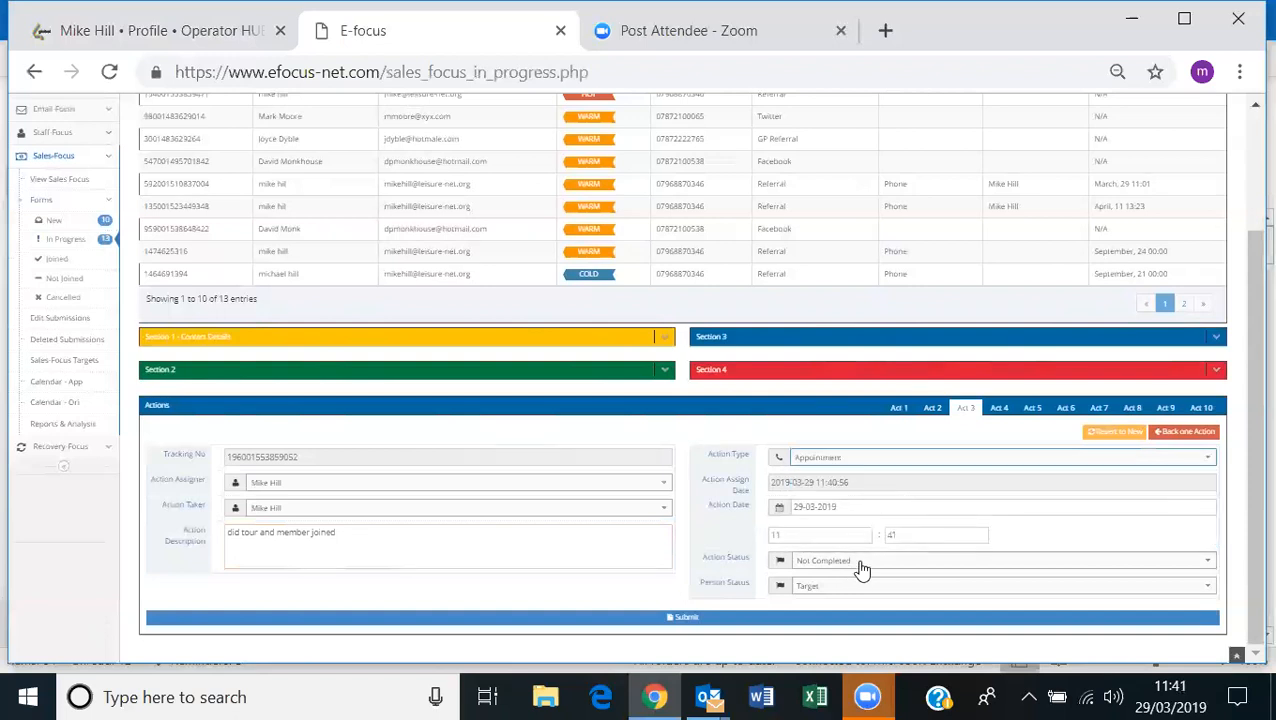
click(862, 568)
click(858, 606)
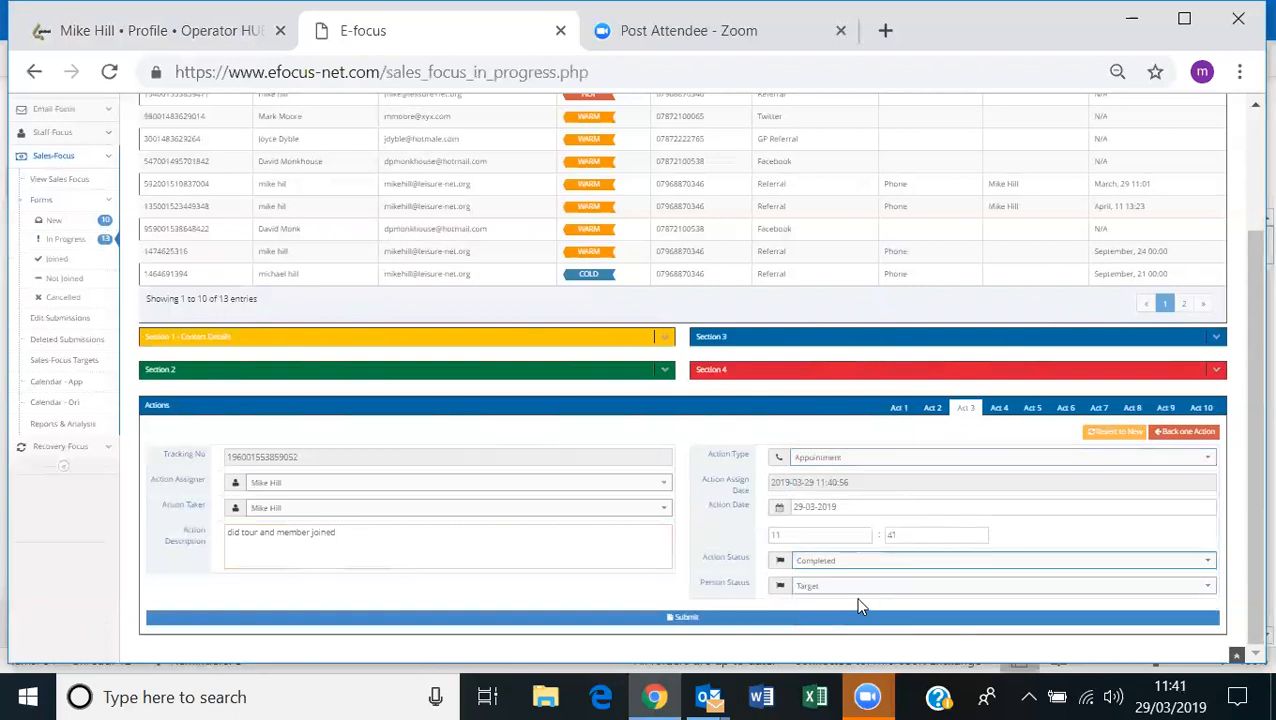
click(878, 590)
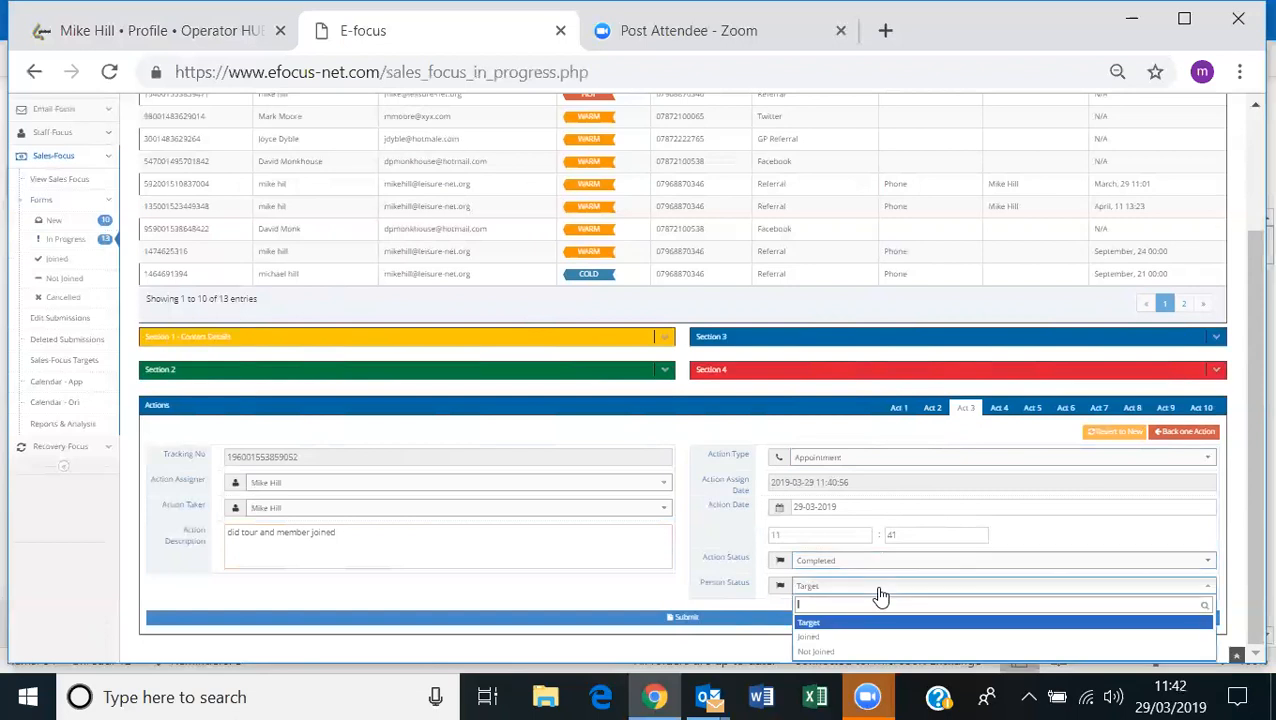
click(836, 640)
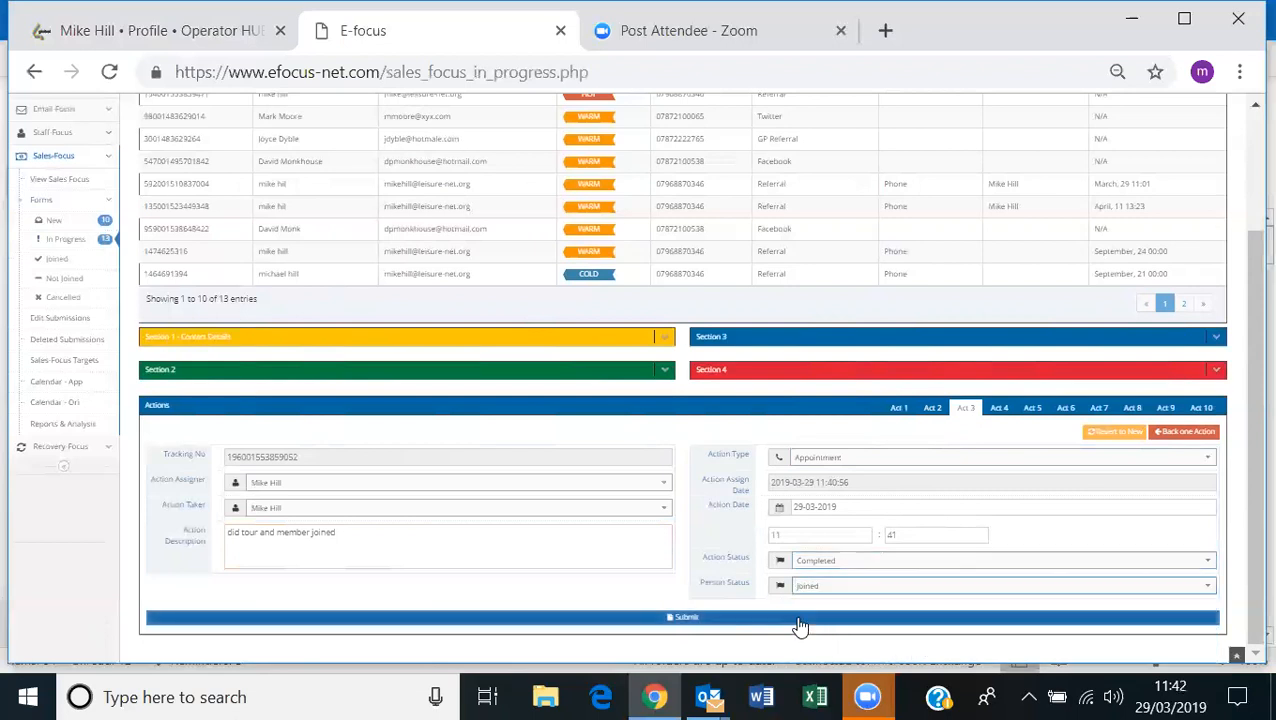
click(800, 618)
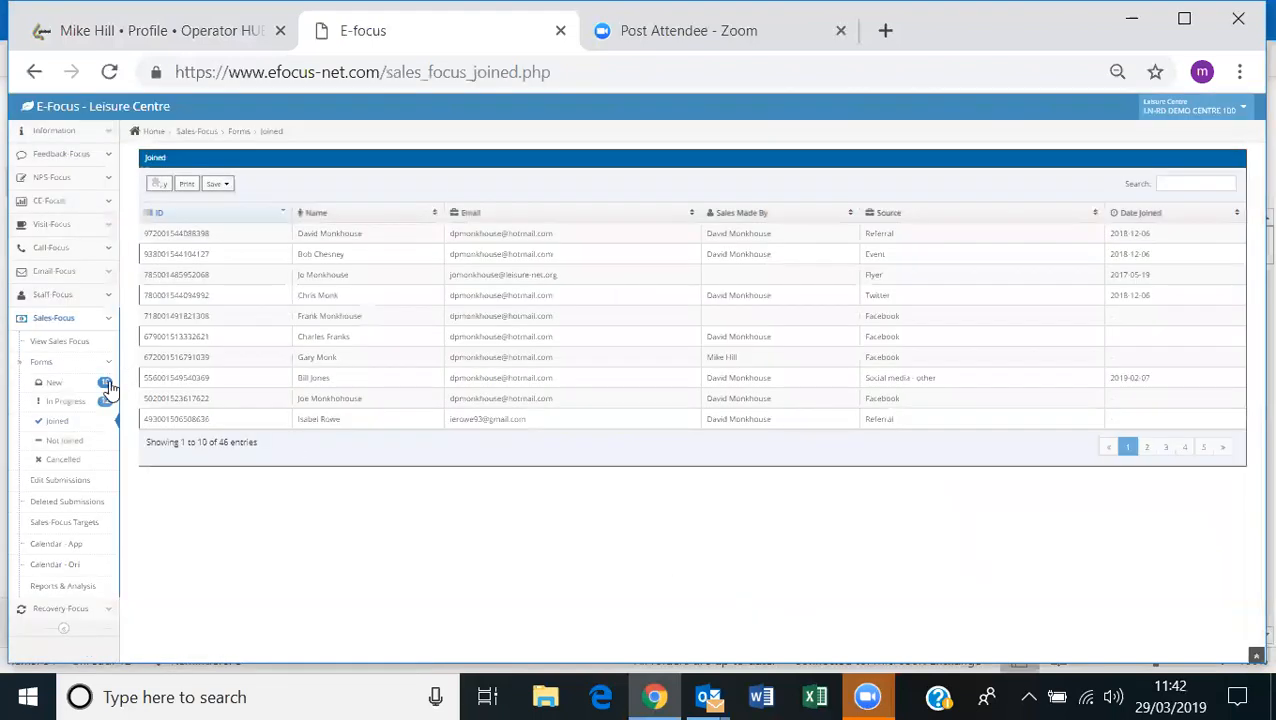
Review the Joined, Not Joined and Cancelled forms, plus the lists of editable and deleted submissions.
click(62, 424)
click(46, 441)
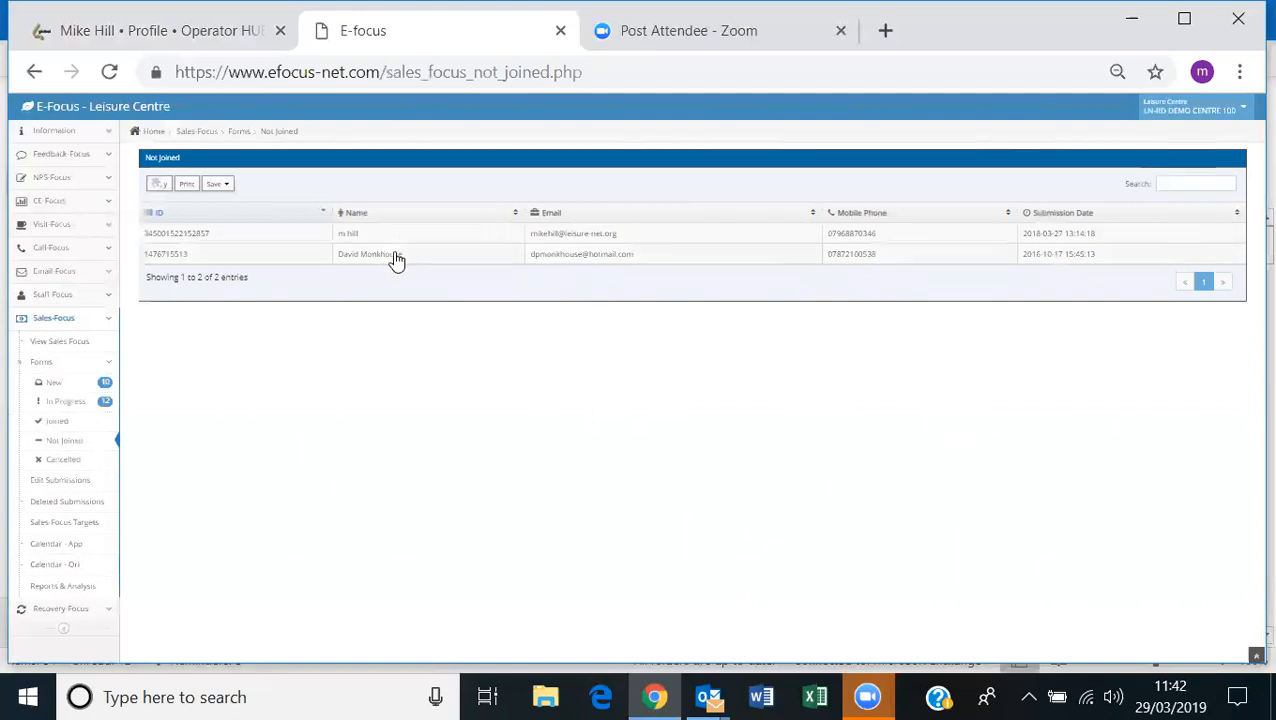
click(70, 461)
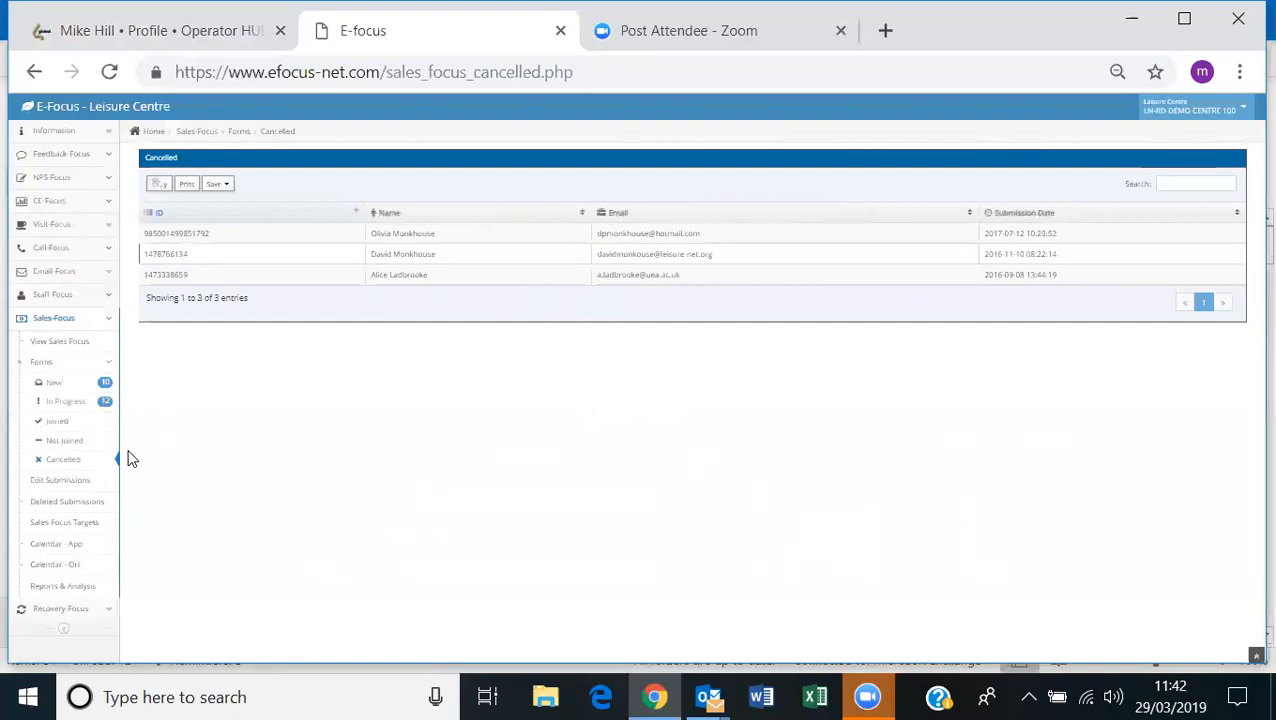
click(83, 490)
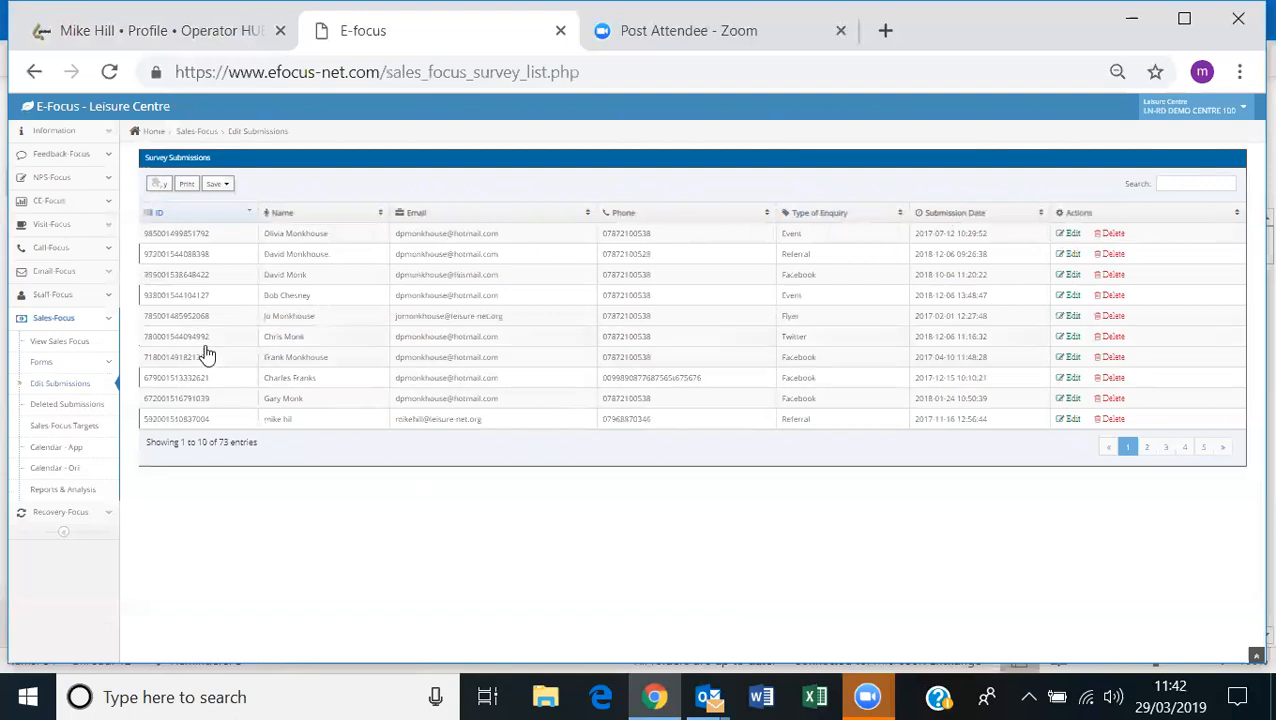
click(81, 403)
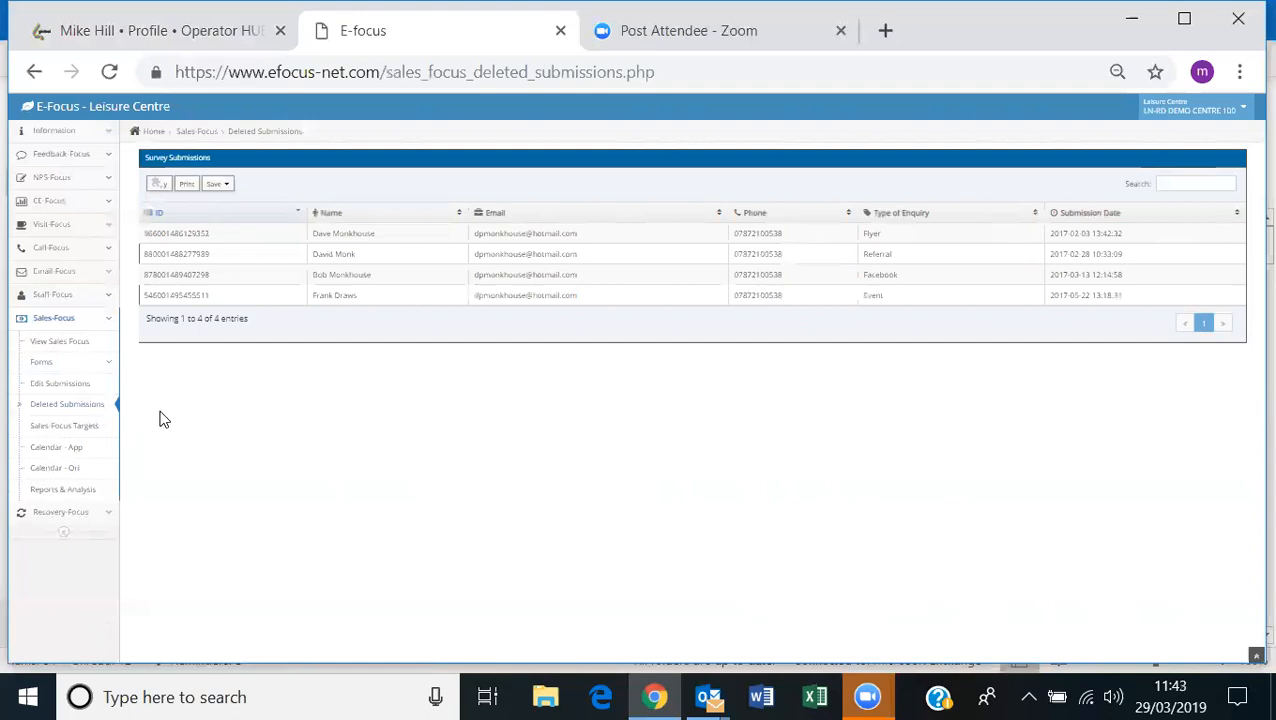
Open the Sales-Focus targets and load the target calendar for month 04 of 2019.
click(95, 430)
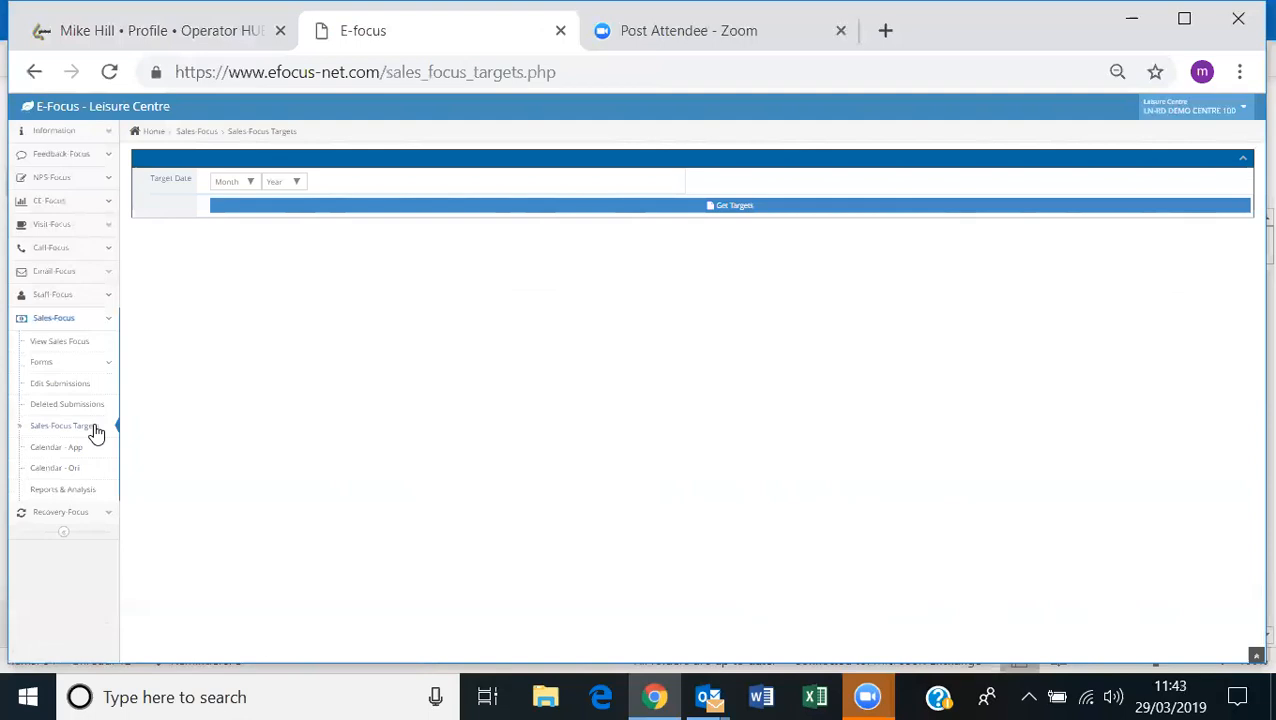
click(249, 185)
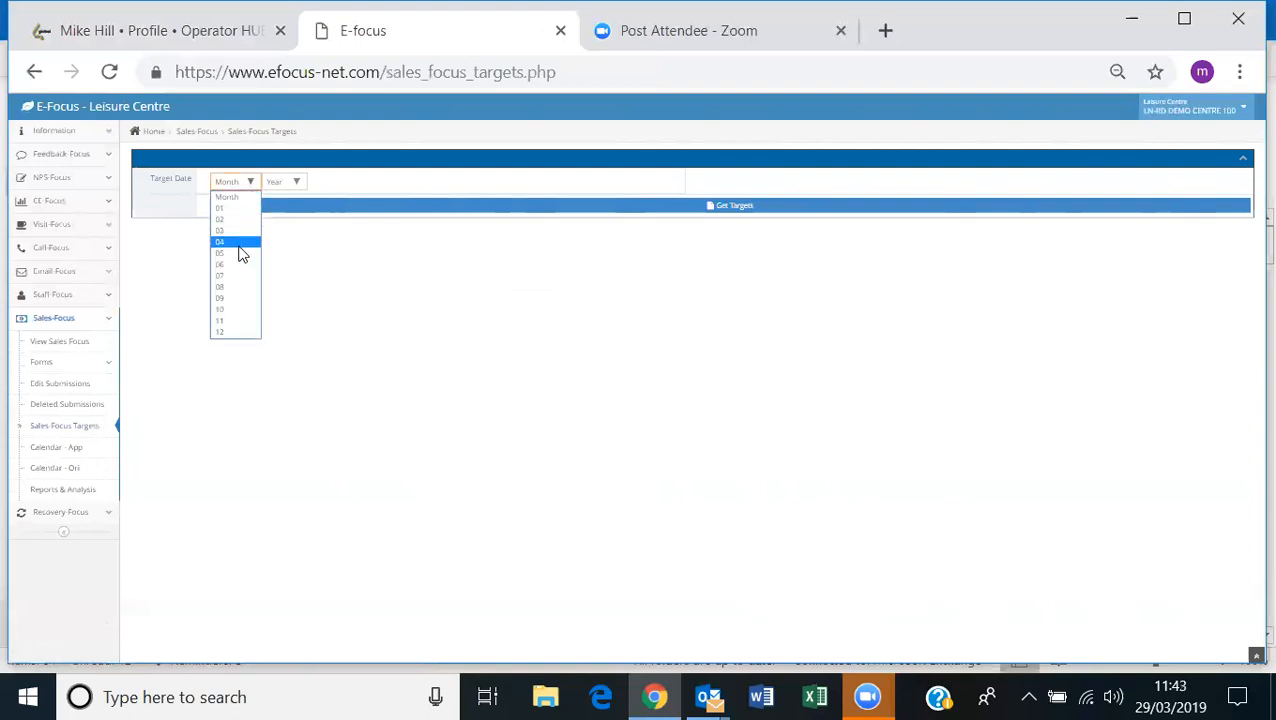
click(240, 243)
click(297, 184)
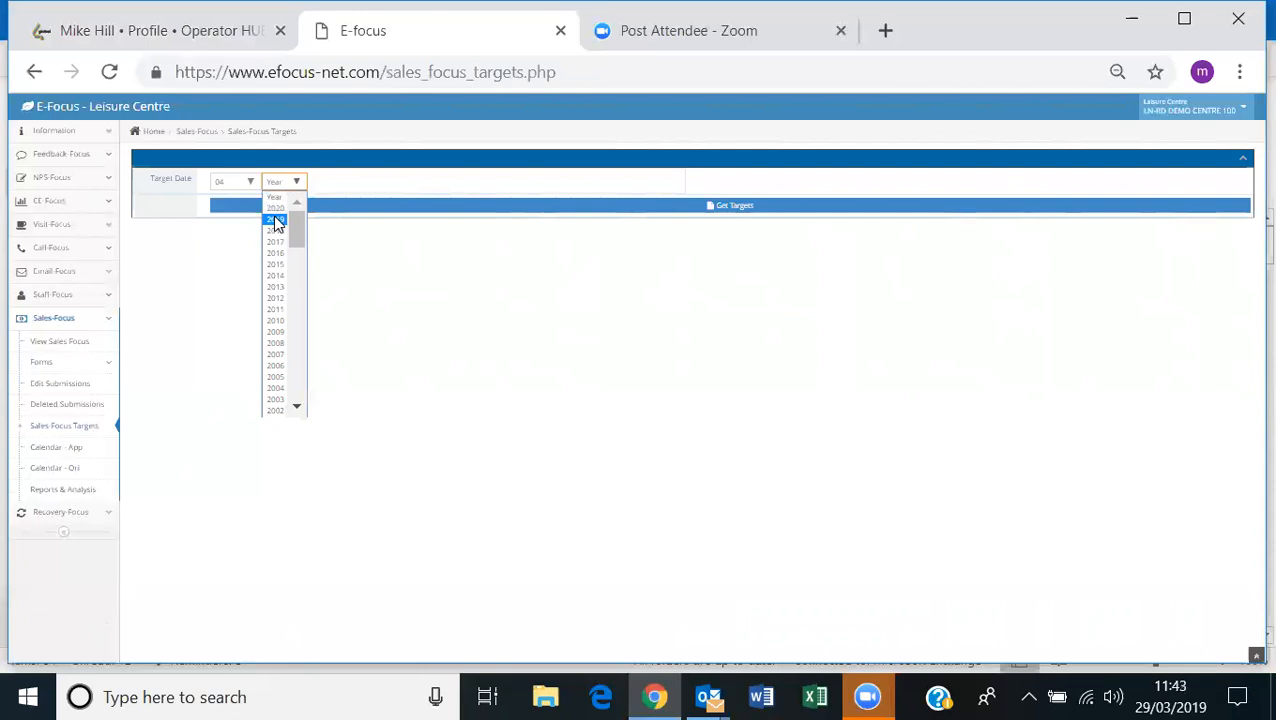
click(276, 220)
click(330, 213)
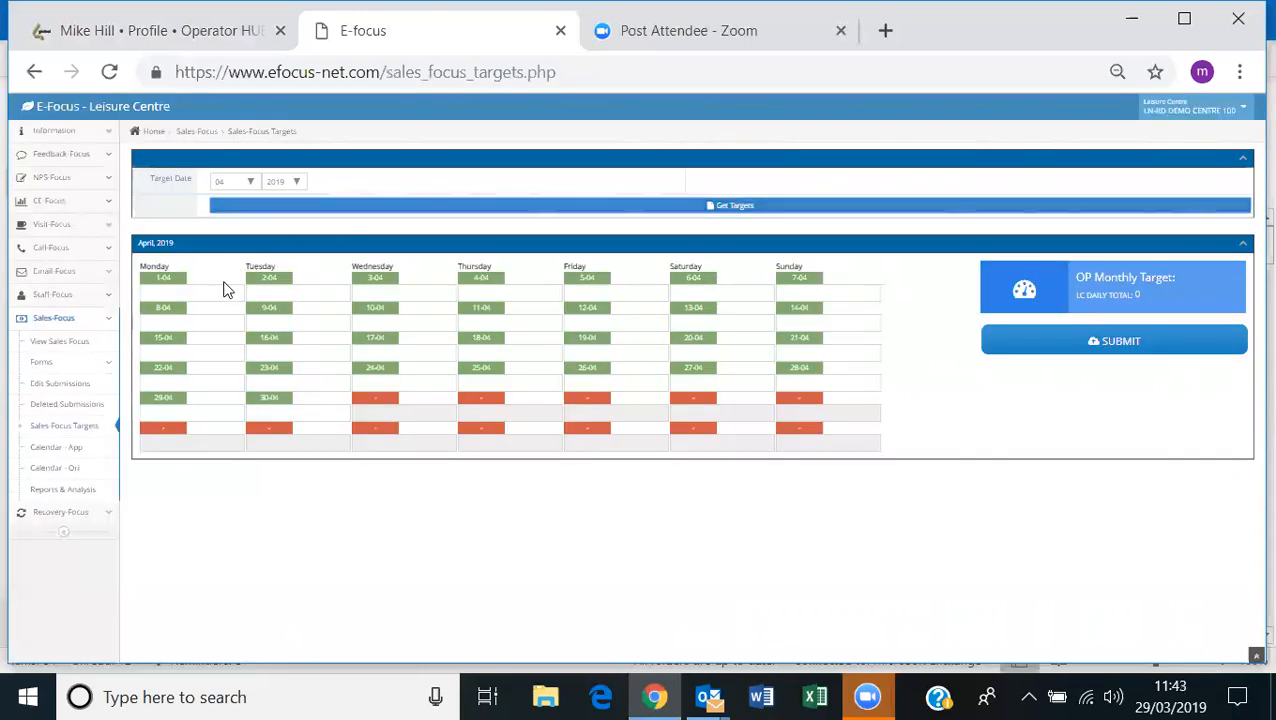
Enter daily targets of -8, -10 and -9 for 1, 2 and 3 April 2019.
click(237, 300)
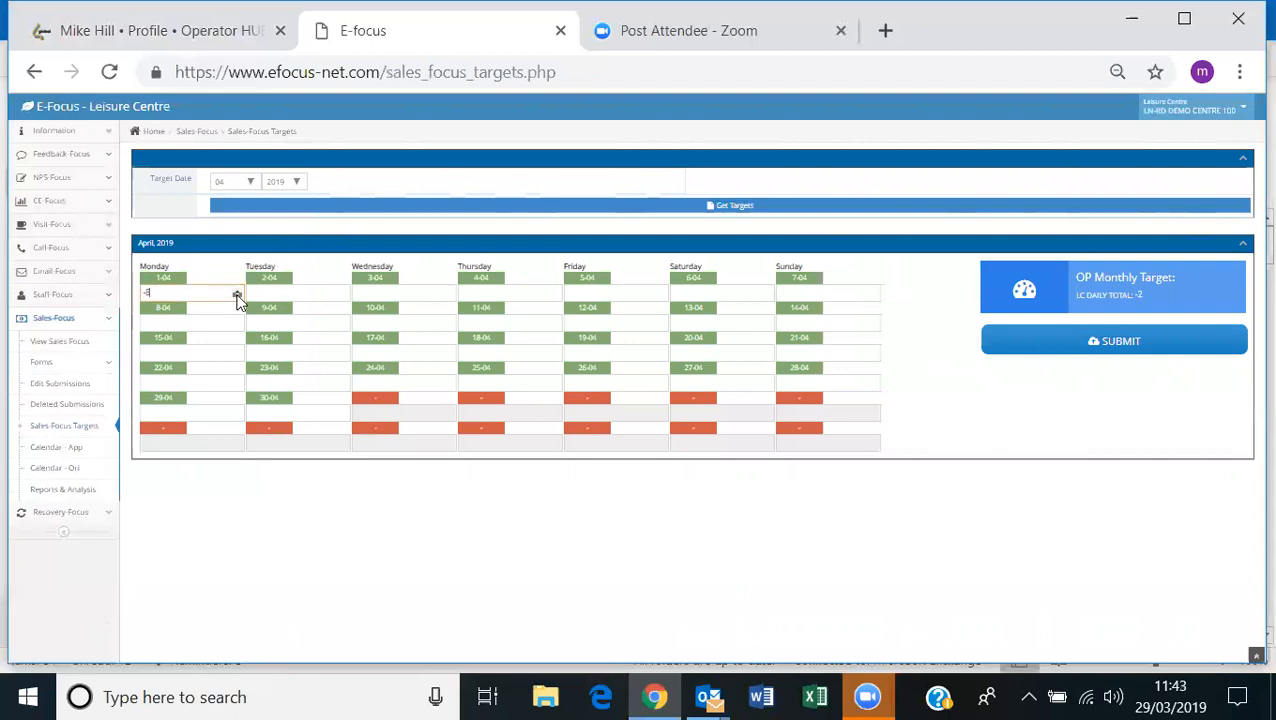
click(345, 296)
text(0)
click(449, 297)
click(449, 298)
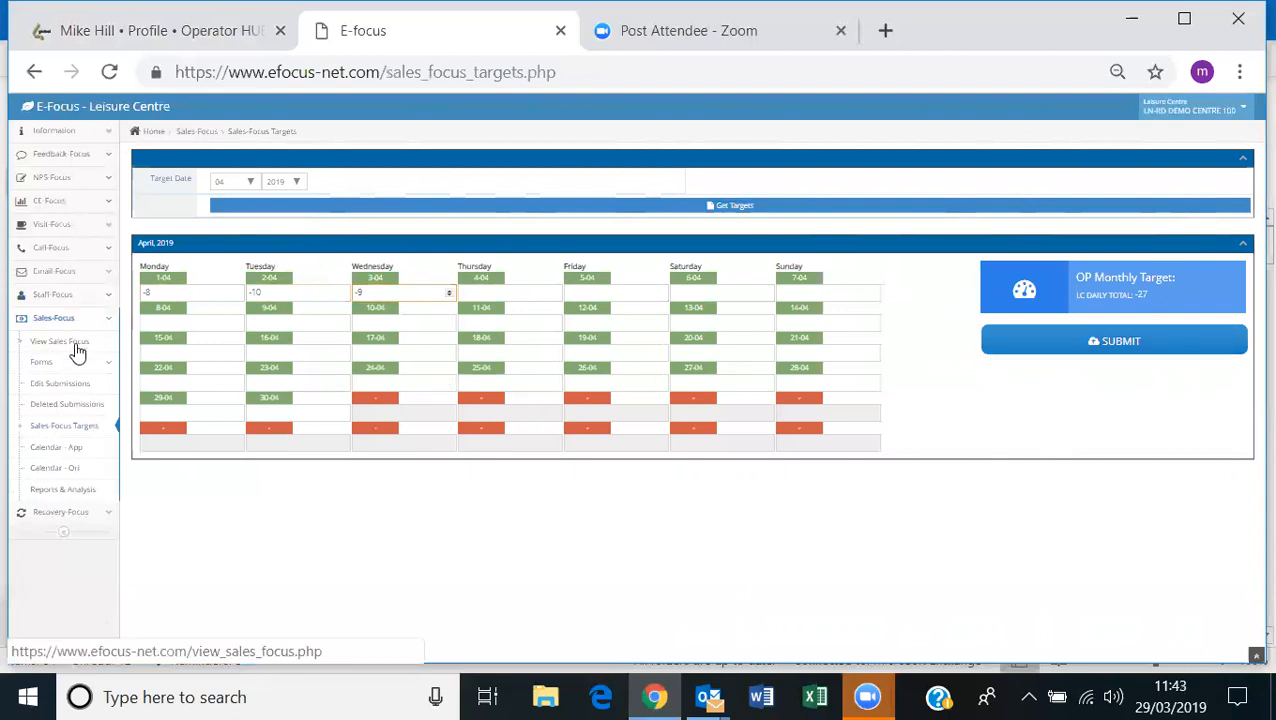
View the sales appointments calendar and the orientations calendar for the current week.
click(70, 451)
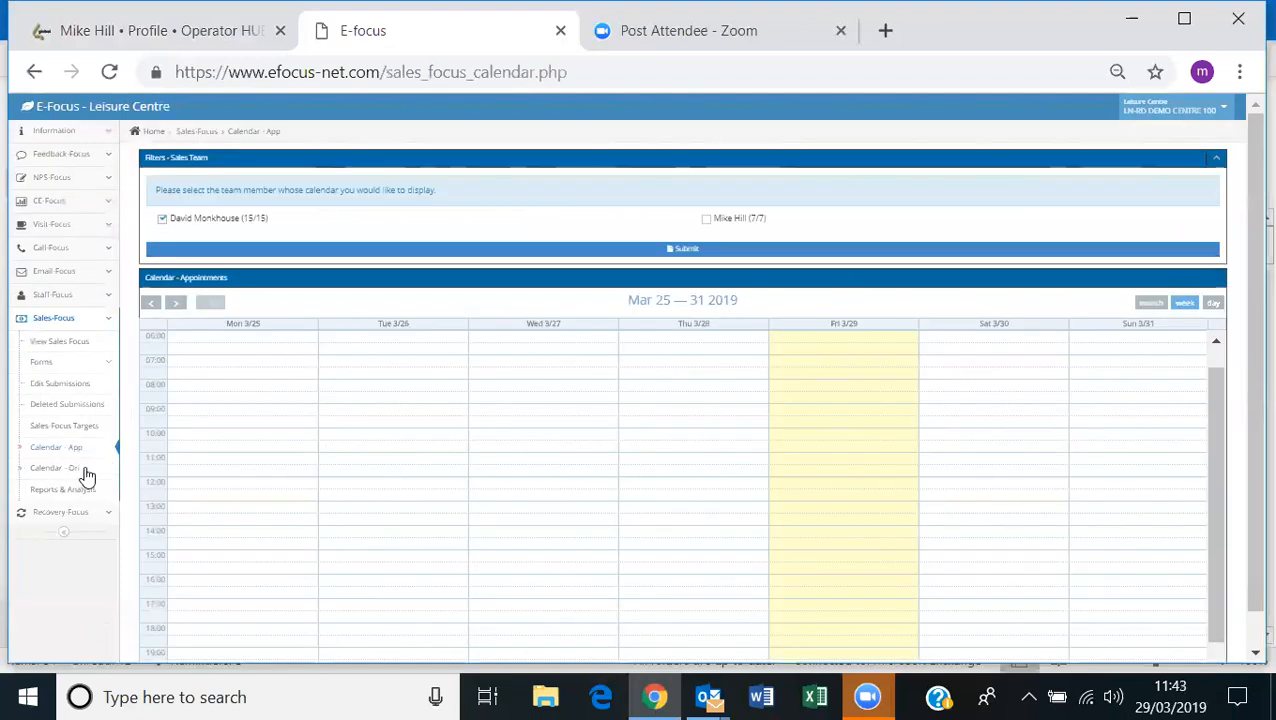
click(77, 470)
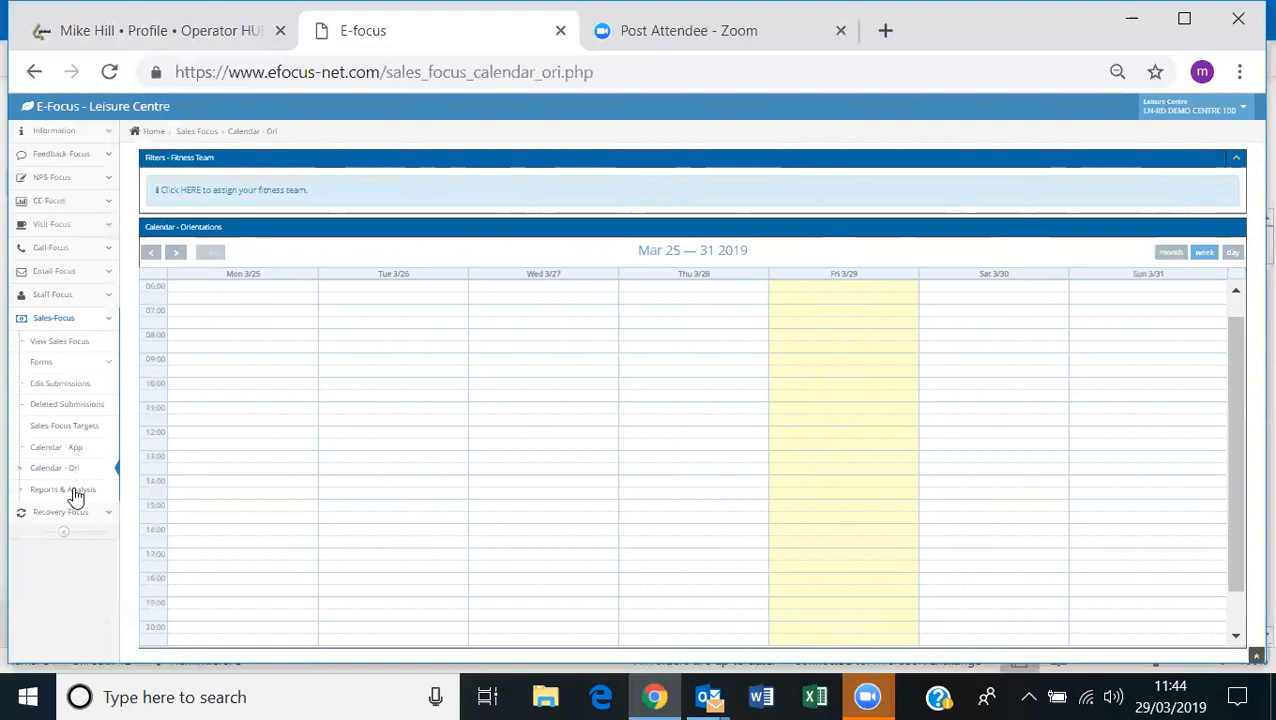
Generate the Sales-Focus reports and analysis with the start date set to 28-10-2018 and the end date kept at 29-03-2019.
click(78, 494)
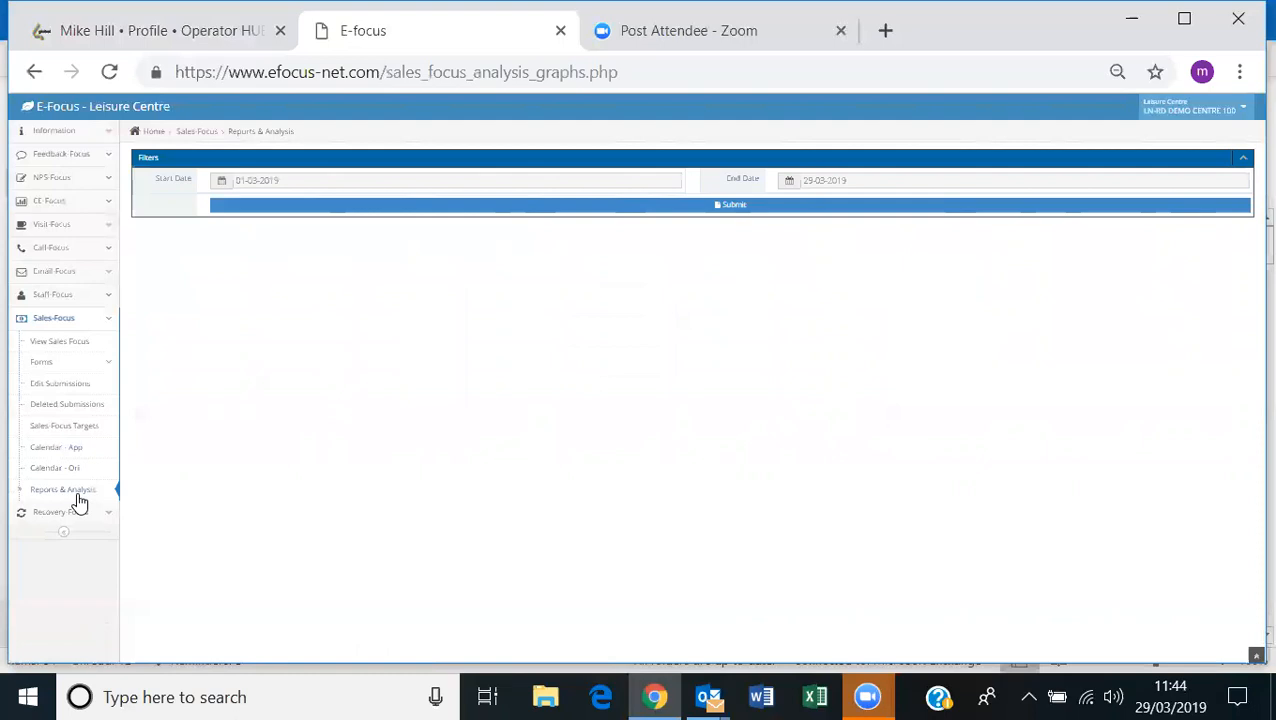
click(222, 183)
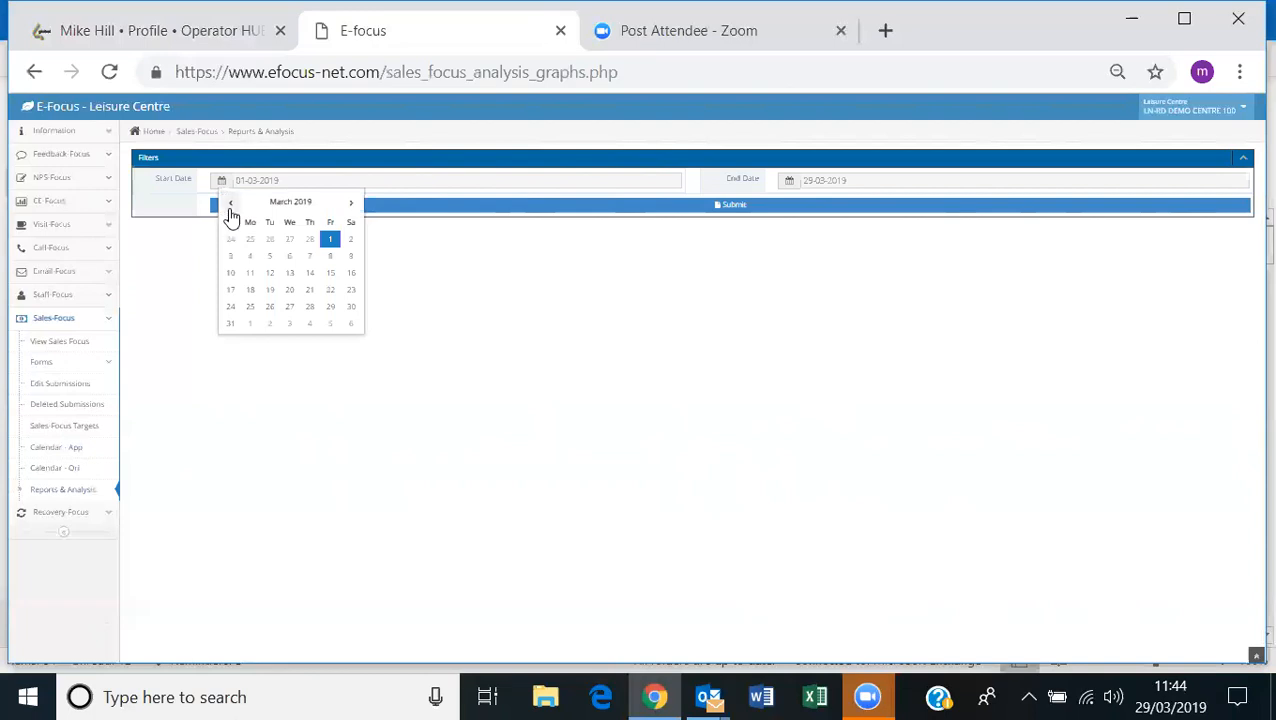
click(230, 203)
click(230, 203)
click(230, 203)
click(230, 203)
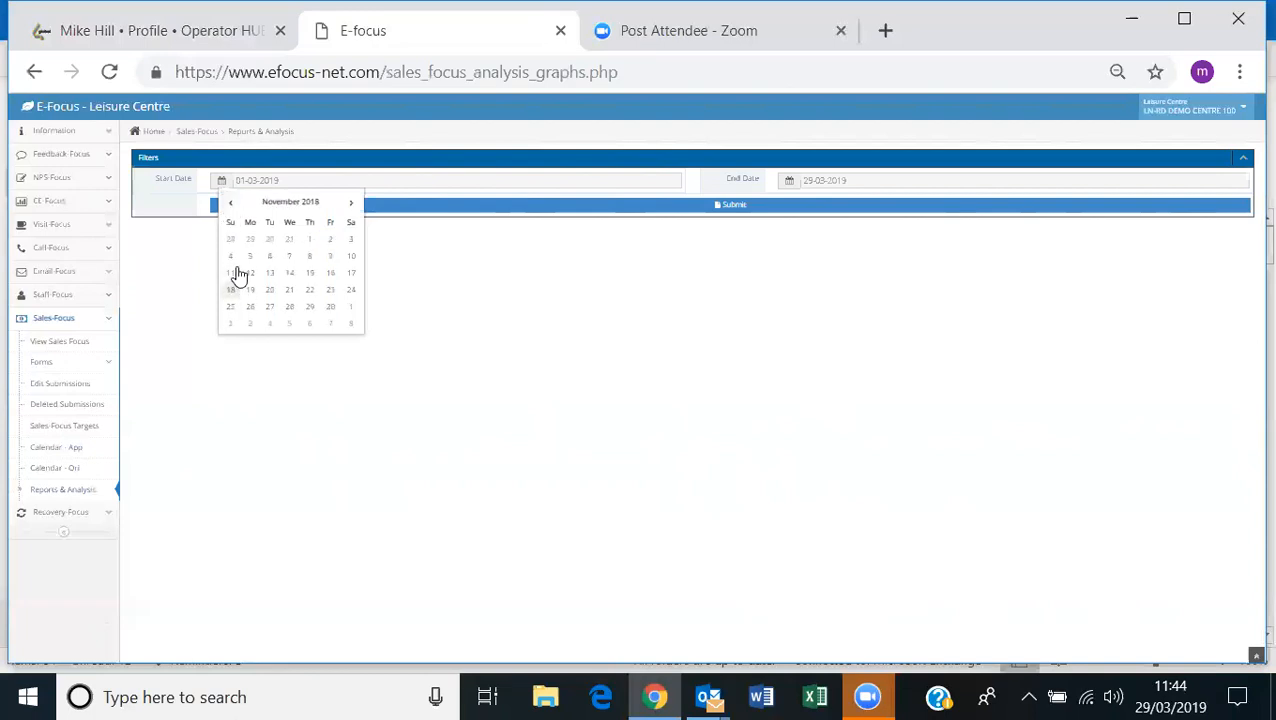
click(231, 240)
click(440, 299)
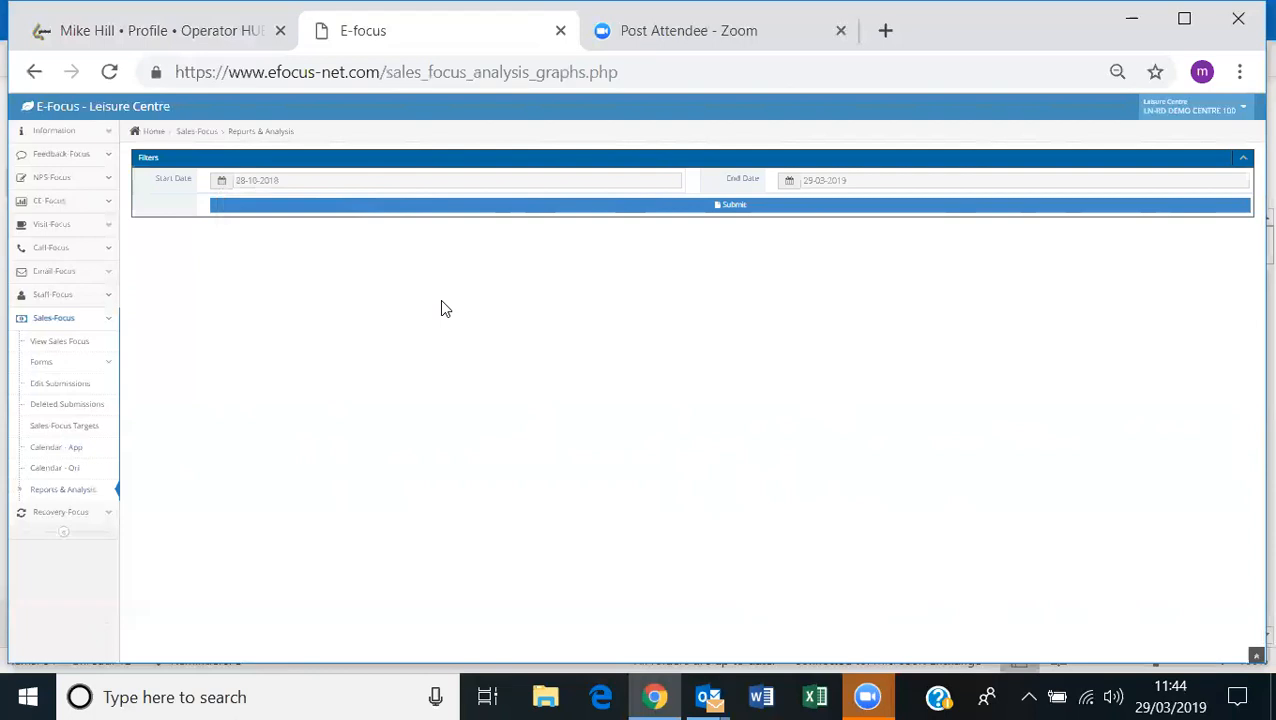
click(475, 209)
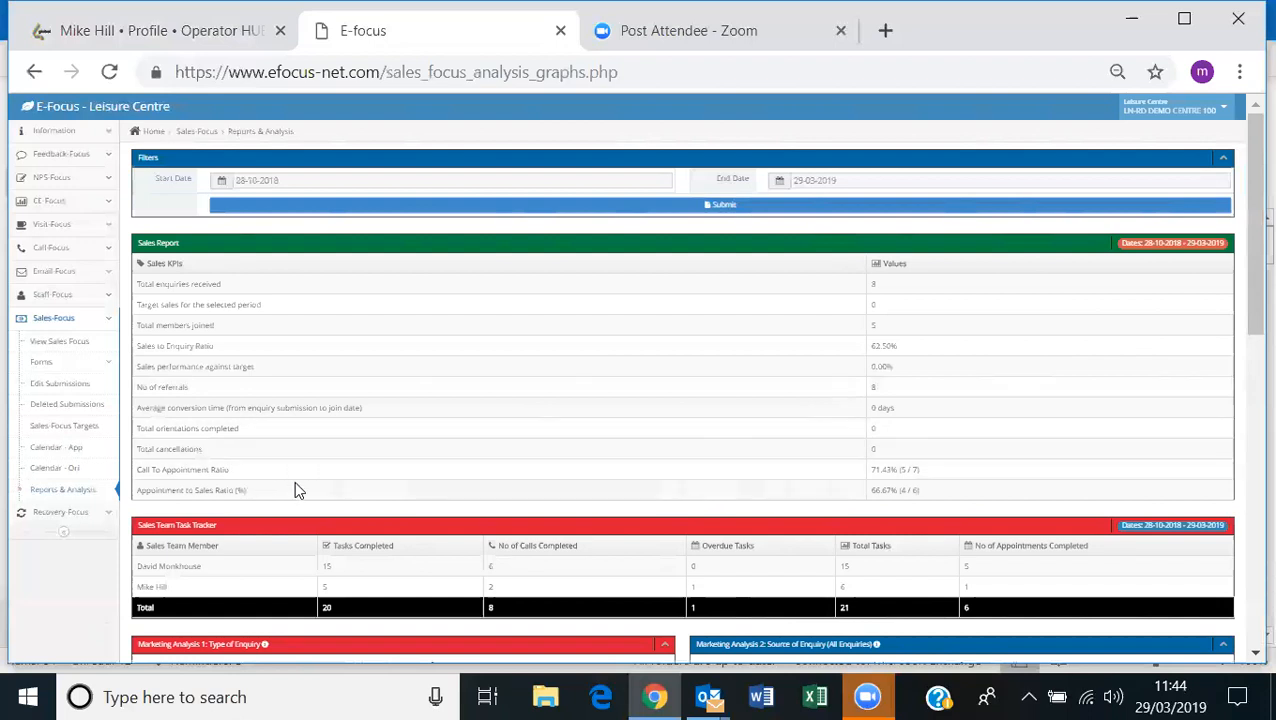
Review the sales KPIs, the sales team task tracker and the marketing analysis charts on enquiry type, source, lead hotness, gender and age.
scroll(294, 490, down, 3)
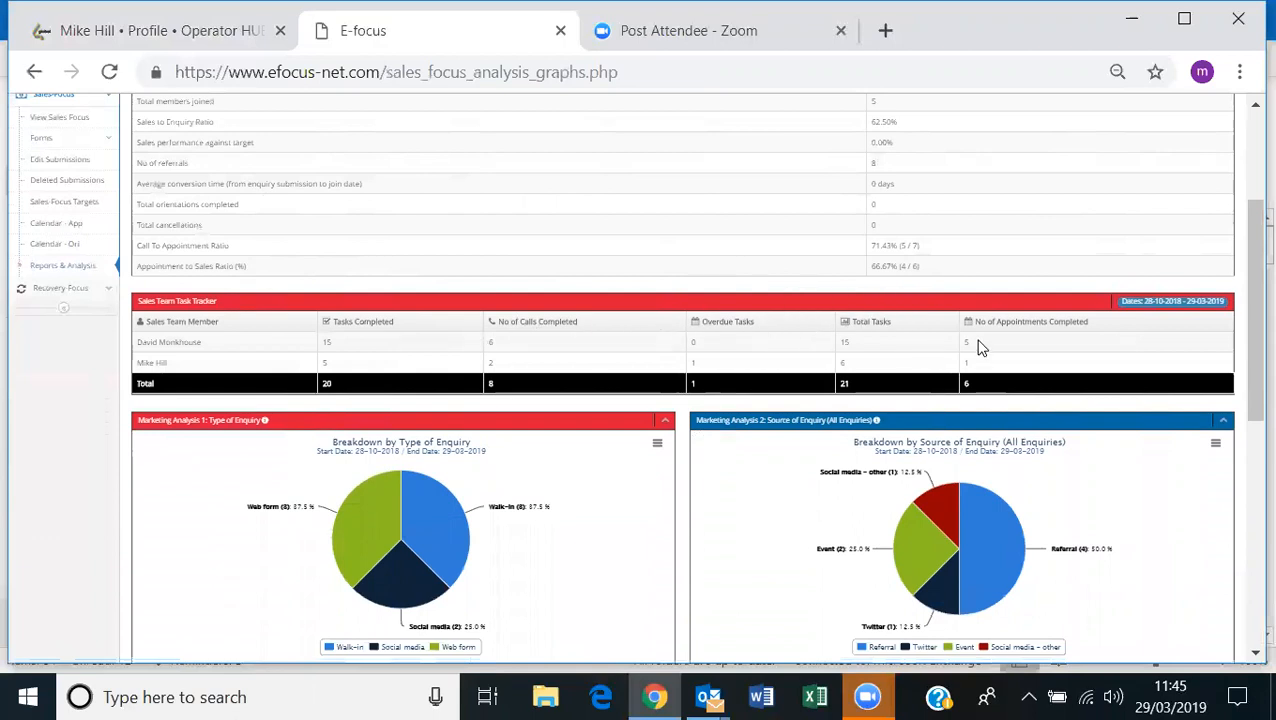
scroll(1029, 329, down, 3)
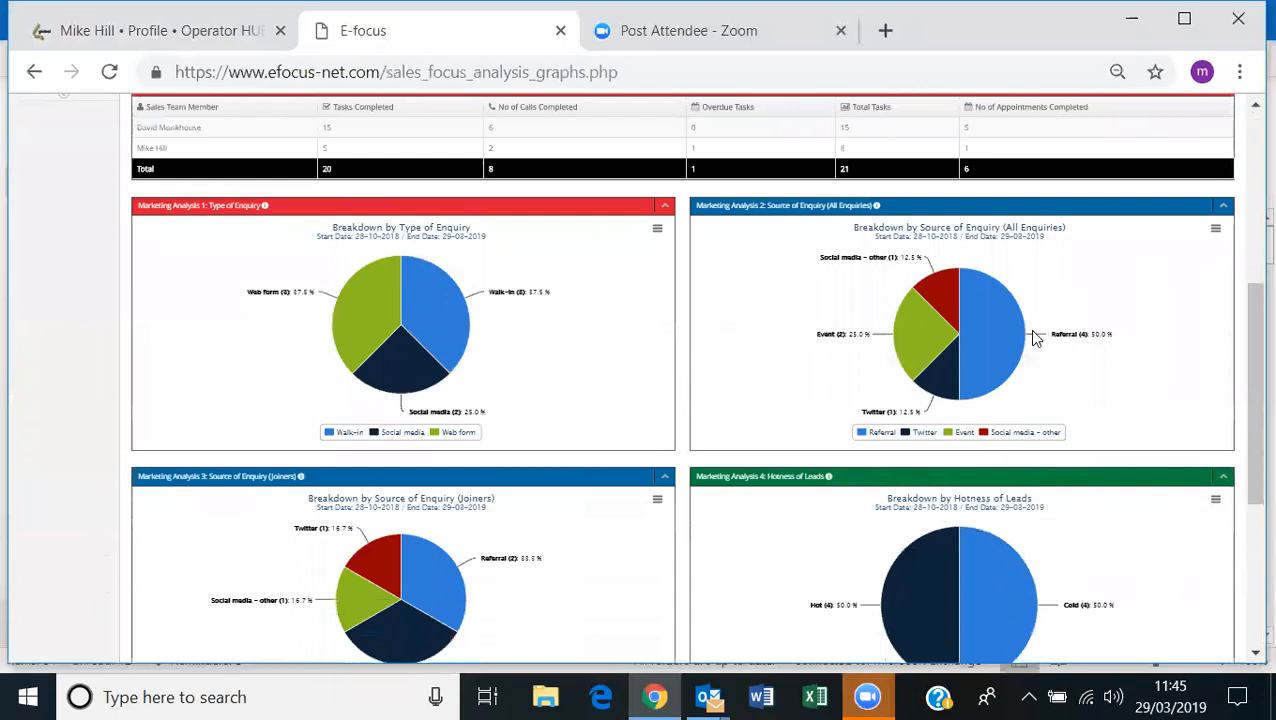
scroll(1034, 339, down, 1)
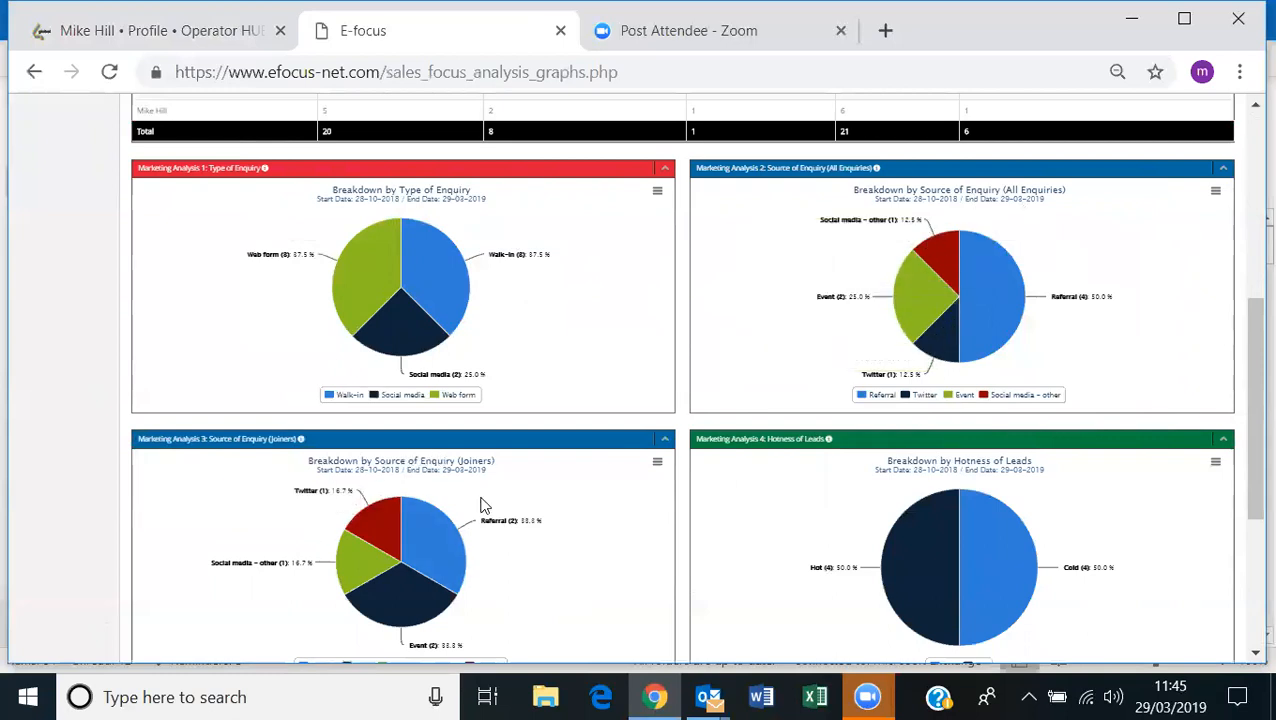
scroll(952, 517, down, 2)
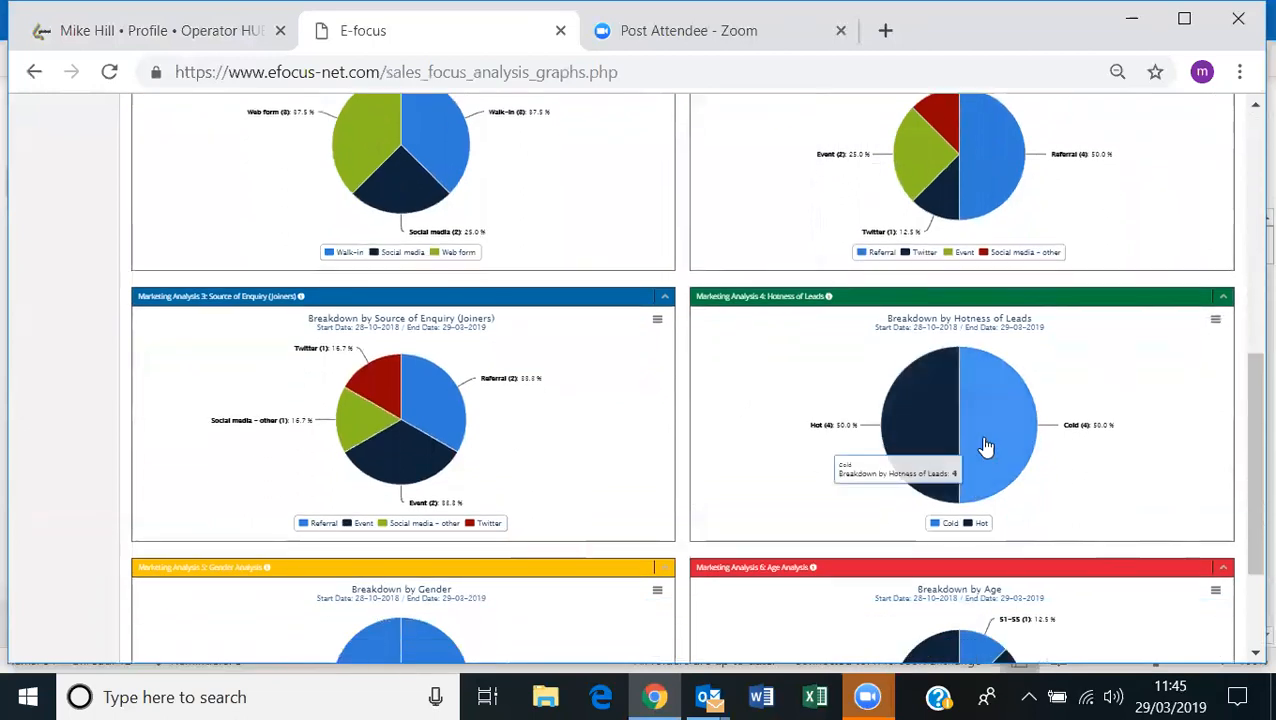
scroll(1054, 350, down, 2)
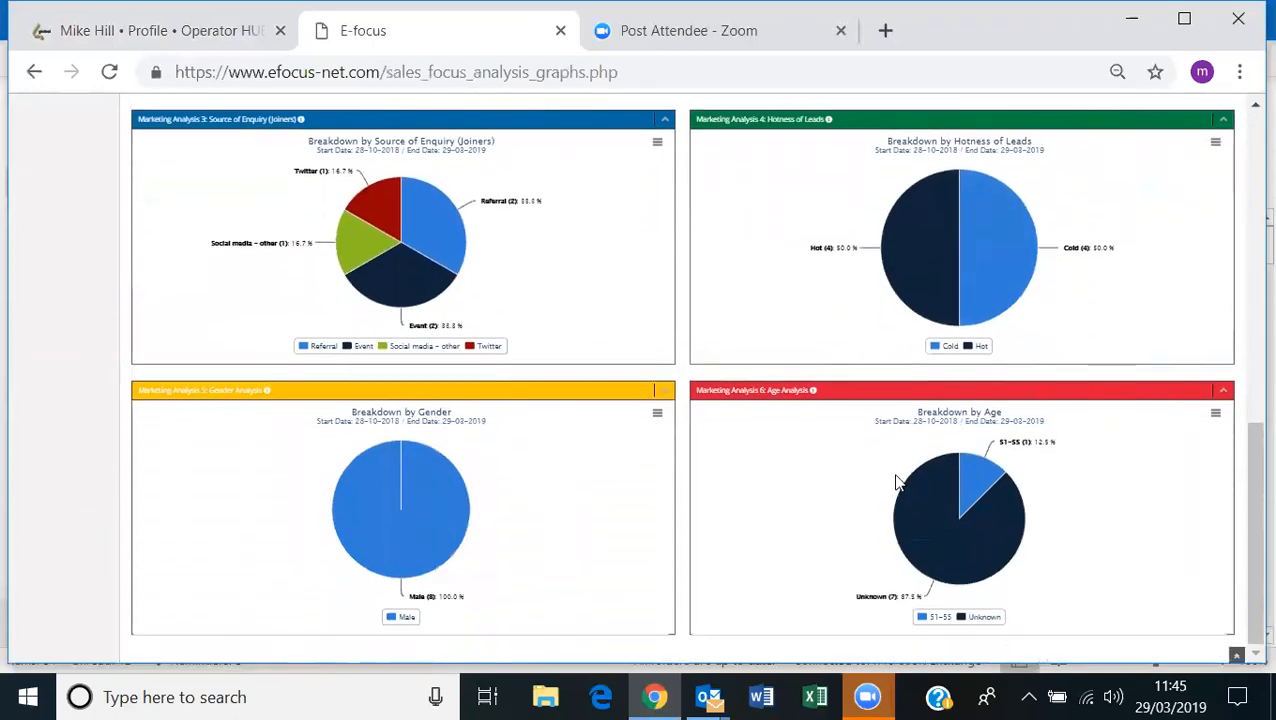
scroll(897, 482, up, 4)
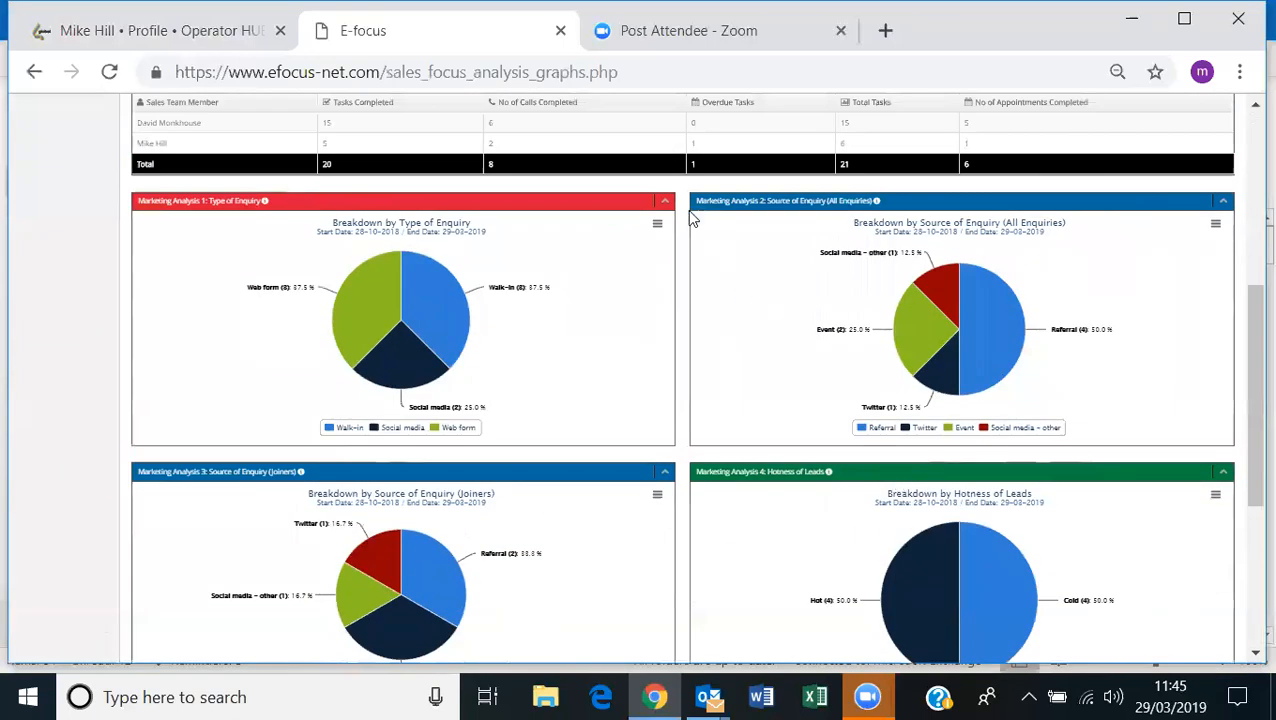
Check the Type of Enquiry chart's options, toggle its Web form and Social media categories off and on, and return to the sales report.
click(658, 224)
click(460, 429)
click(417, 430)
click(418, 430)
click(447, 428)
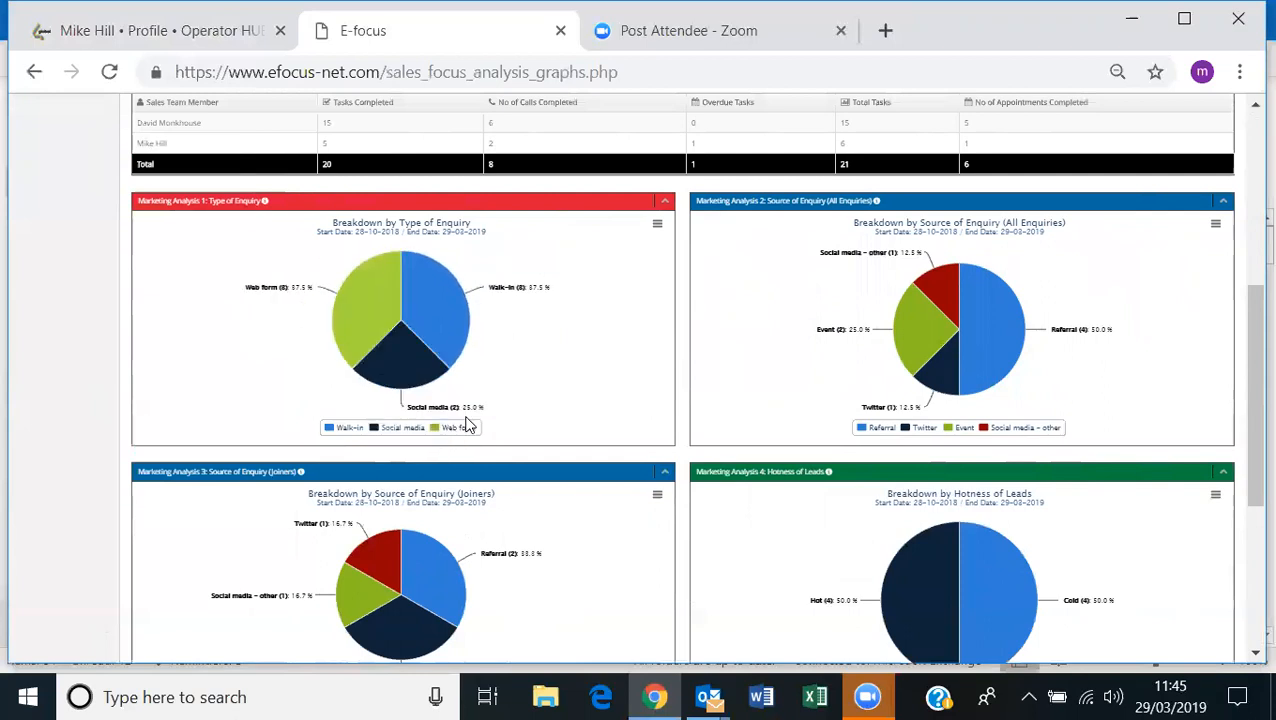
scroll(567, 386, up, 5)
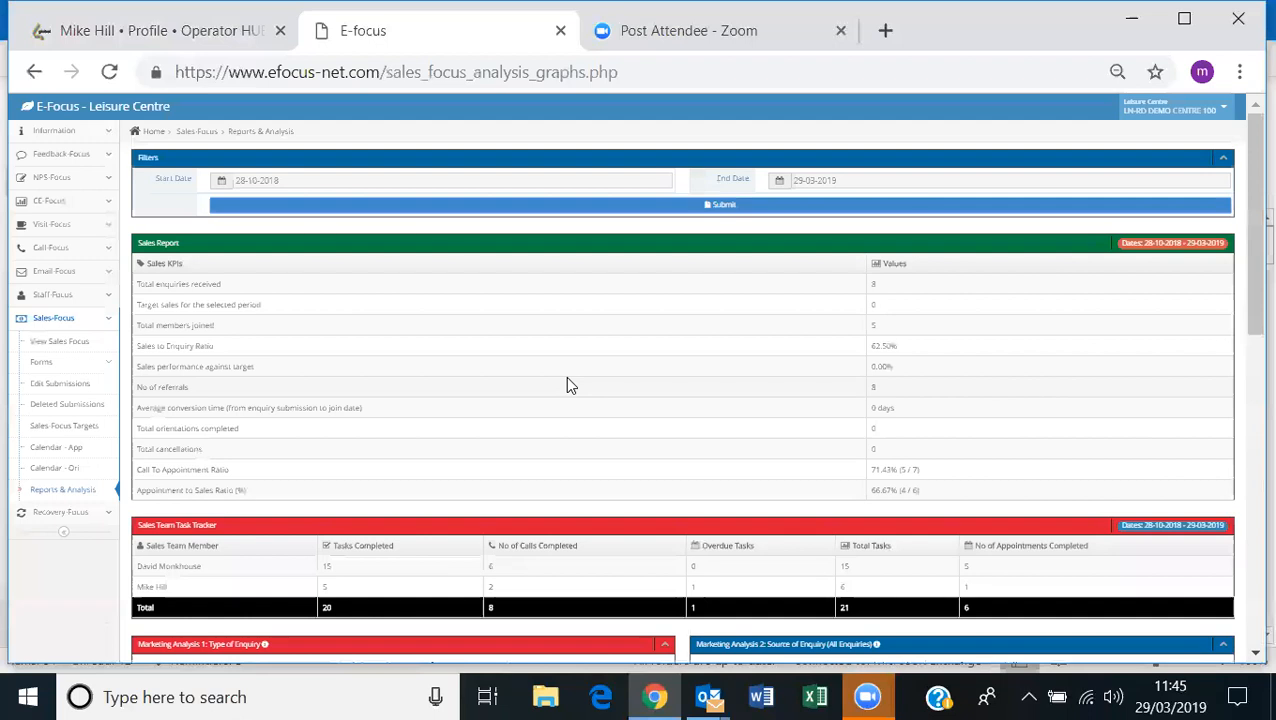